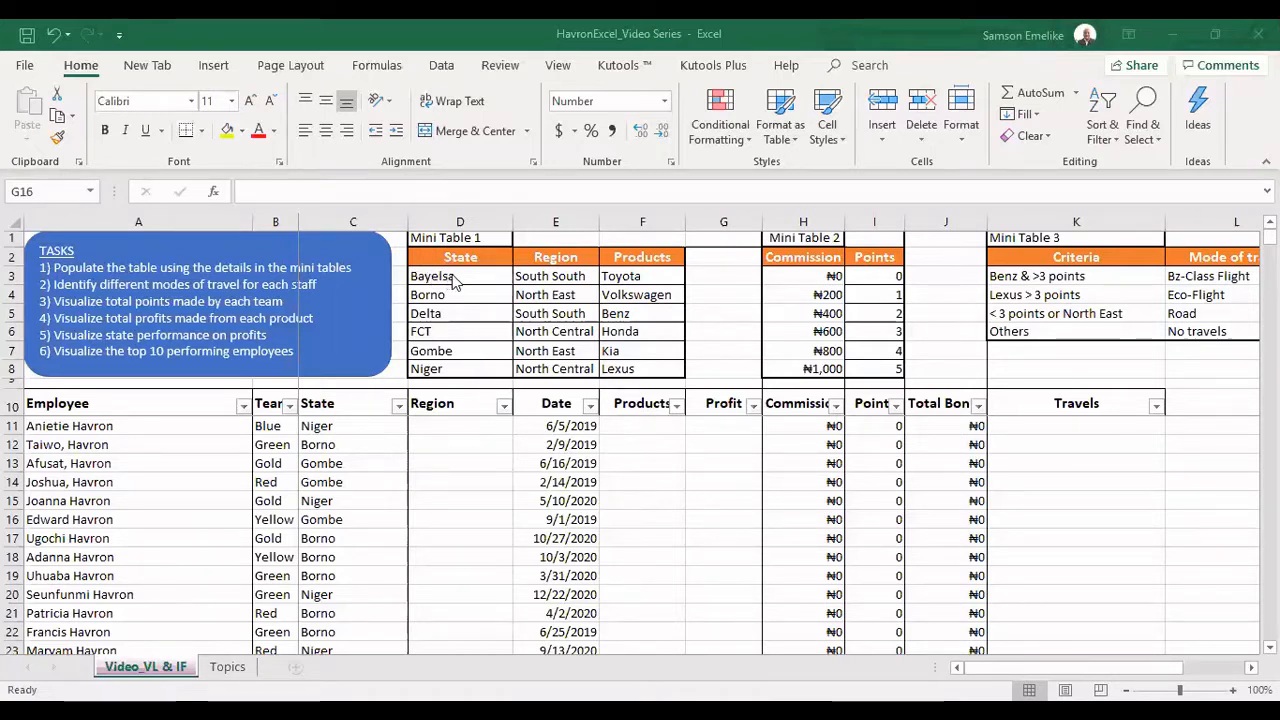
Examine the three mini tables and the State, Region, Products and Employee columns of the main table
{"action": "left_click_drag", "start_coordinate": [455, 238], "coordinate": [657, 377]}
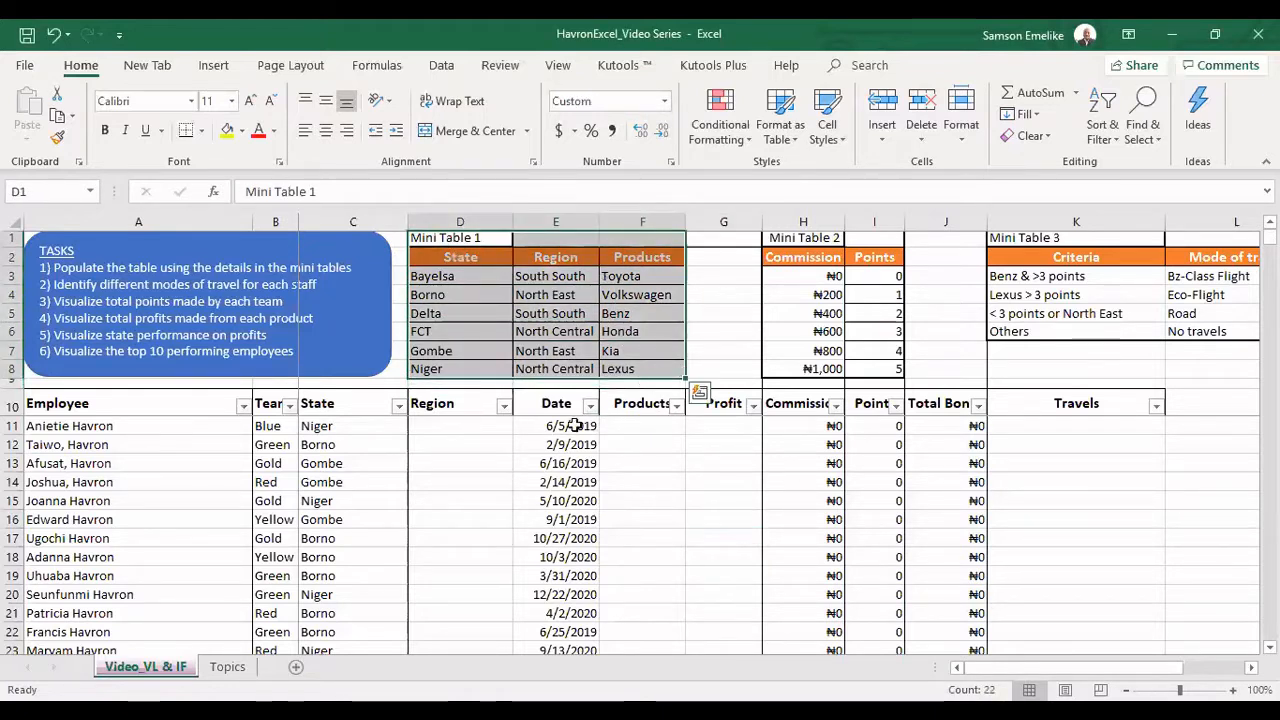
{"action": "left_click", "coordinate": [449, 428]}
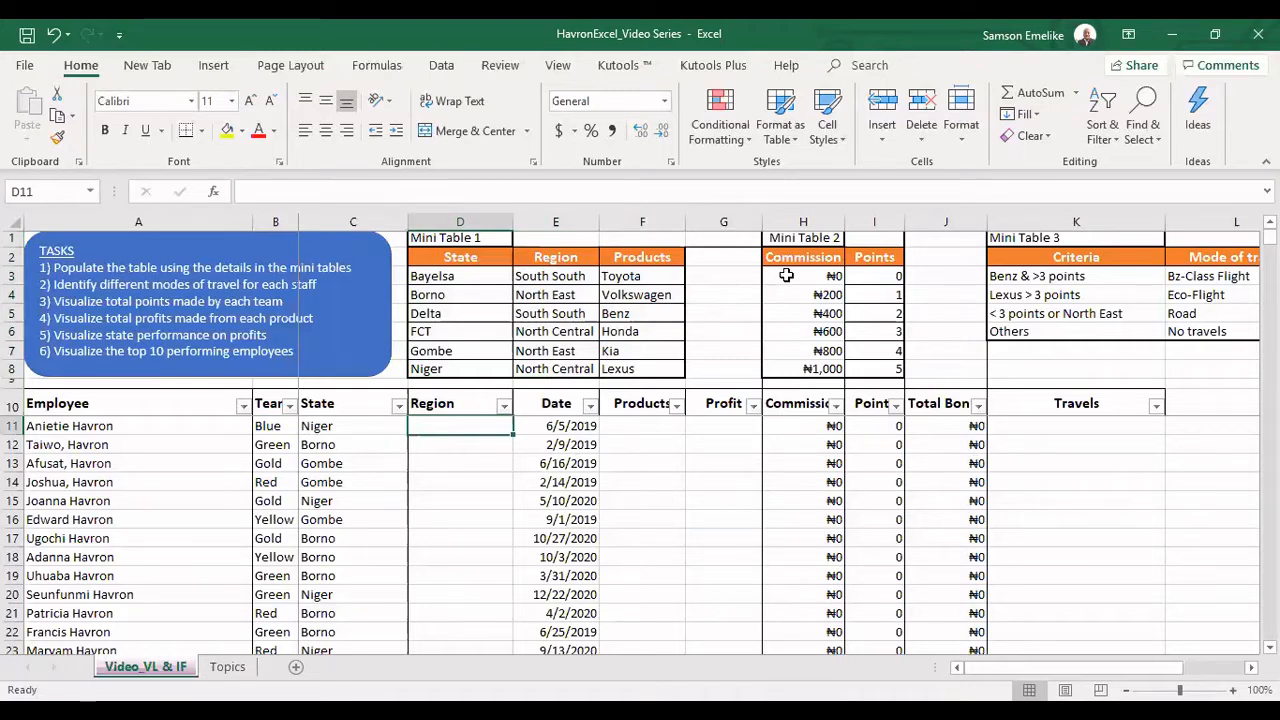
{"action": "left_click_drag", "start_coordinate": [781, 239], "coordinate": [904, 357]}
{"action": "left_click_drag", "start_coordinate": [1025, 242], "coordinate": [1198, 331]}
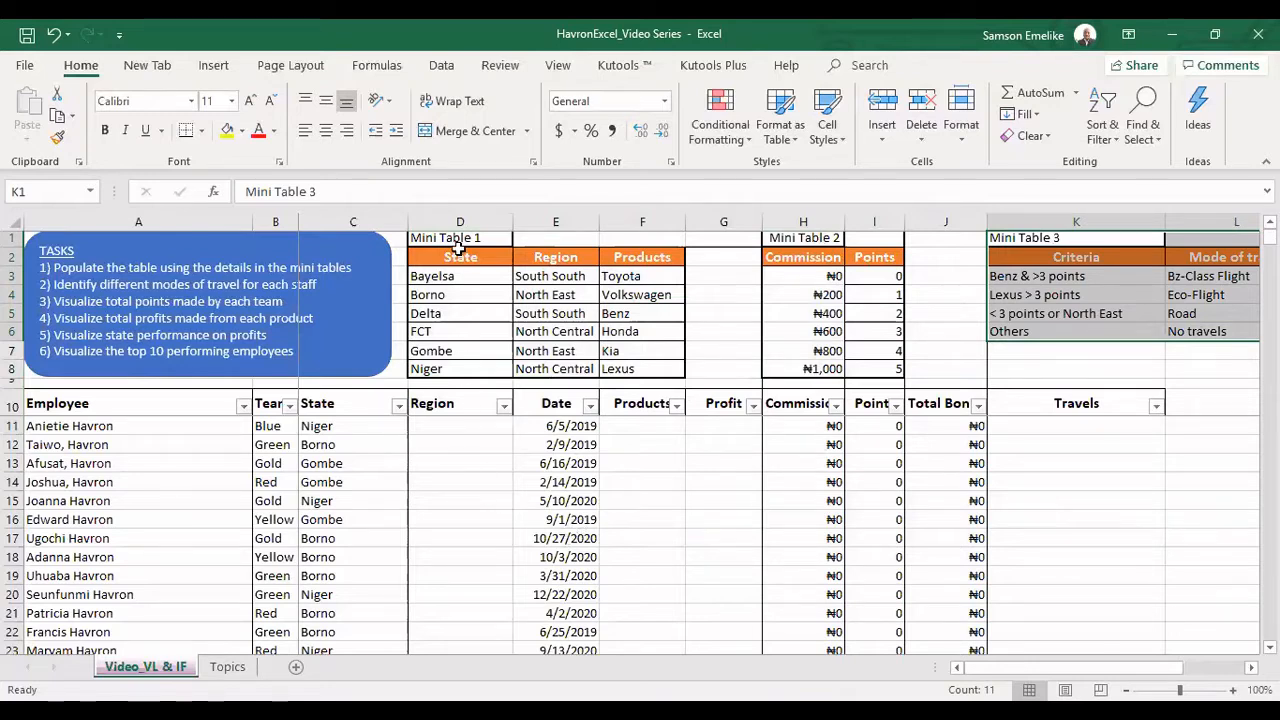
{"action": "left_click", "coordinate": [452, 424]}
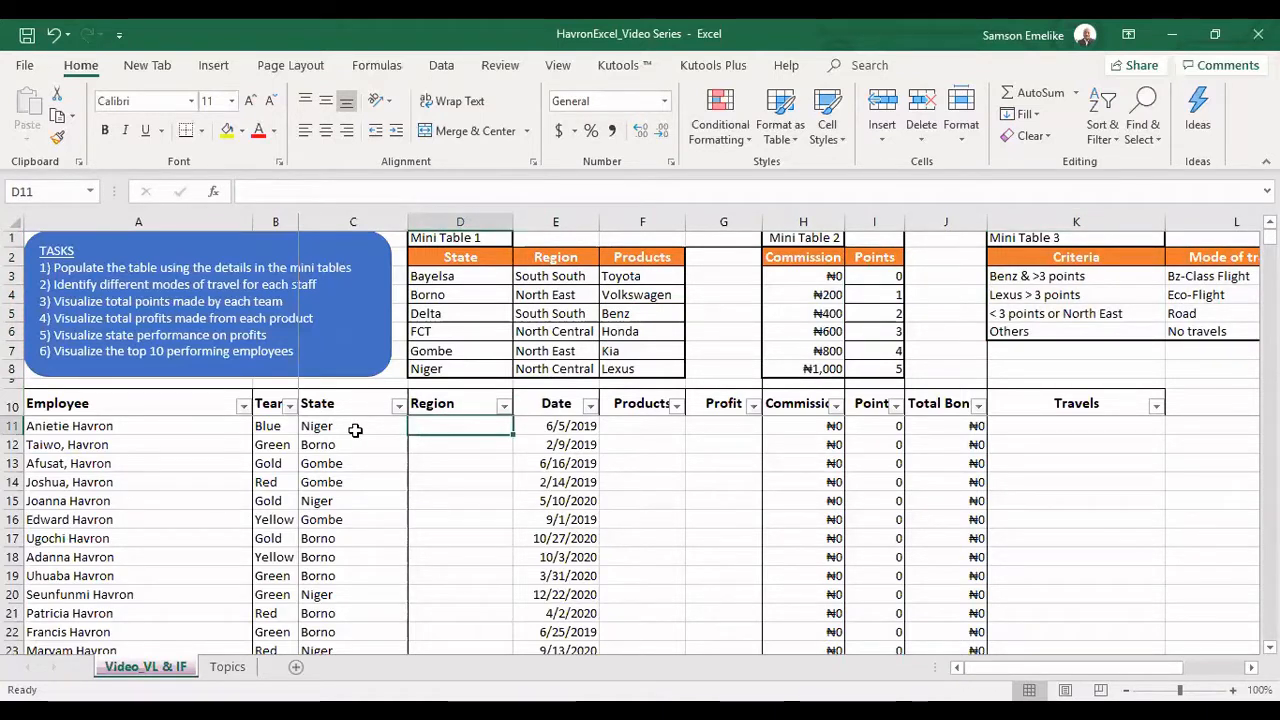
{"action": "left_click_drag", "start_coordinate": [337, 425], "coordinate": [346, 557]}
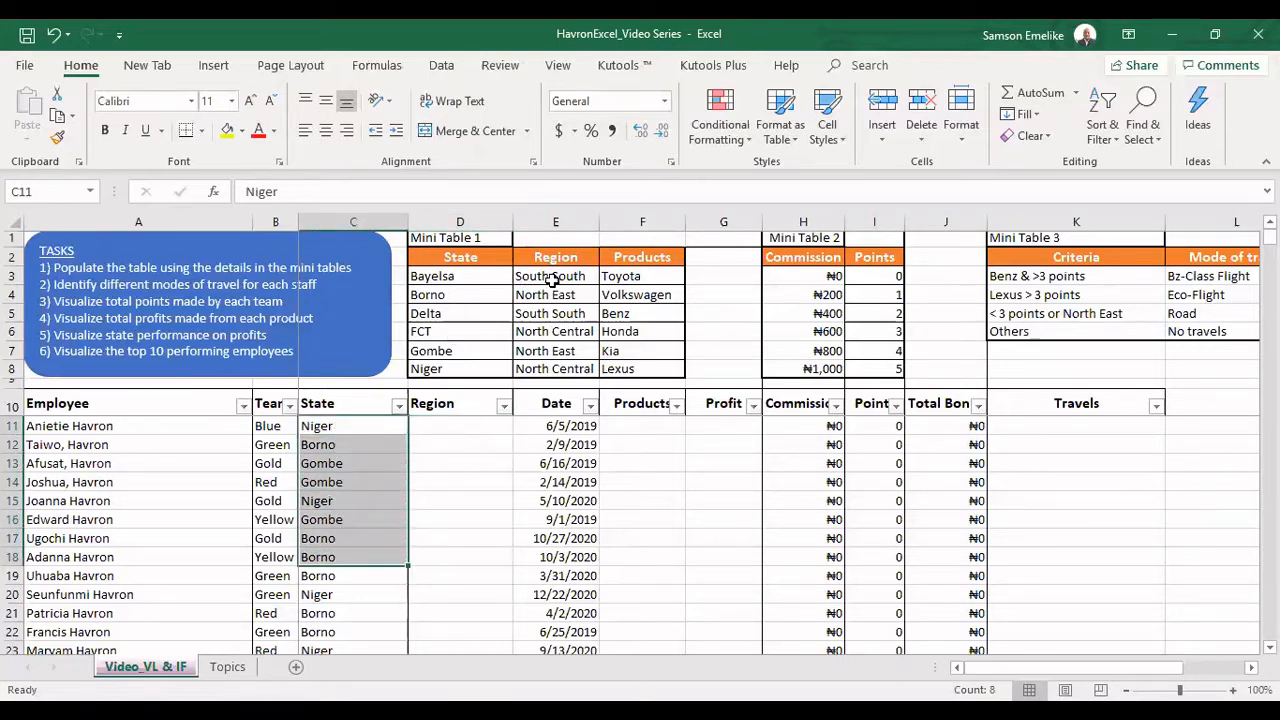
{"action": "left_click", "coordinate": [452, 430]}
{"action": "left_click", "coordinate": [456, 460]}
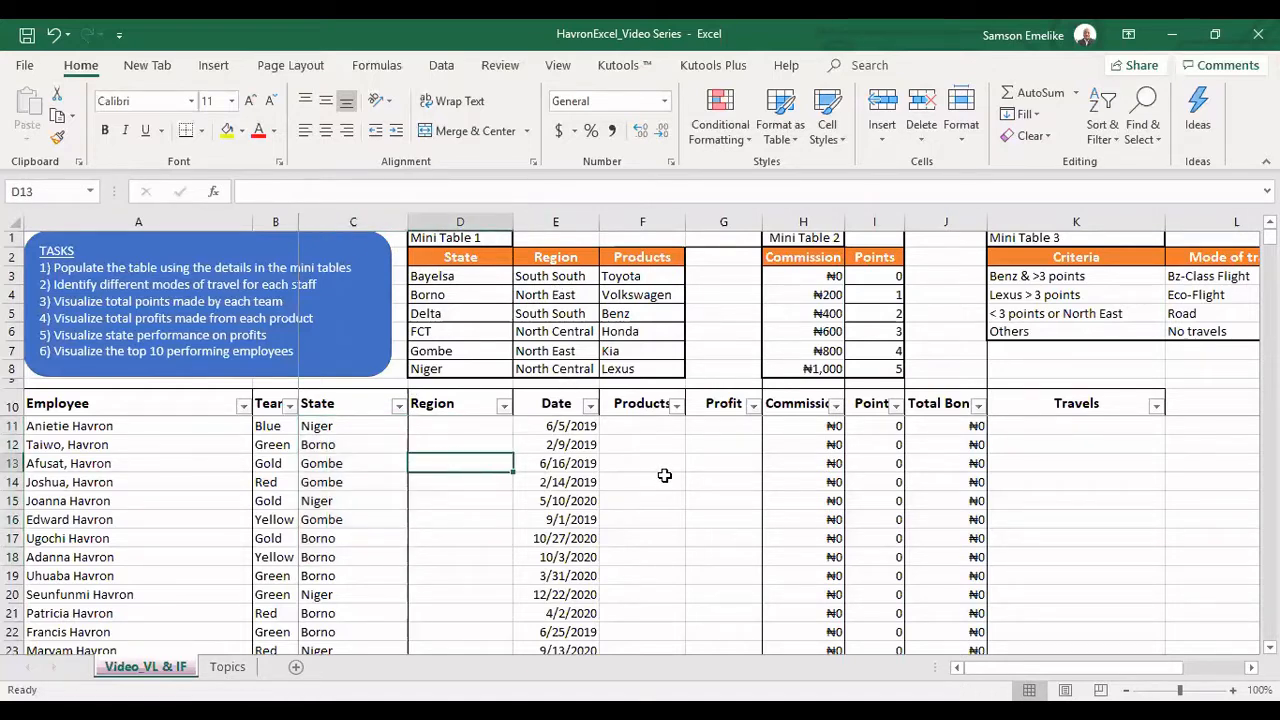
{"action": "left_click", "coordinate": [350, 427]}
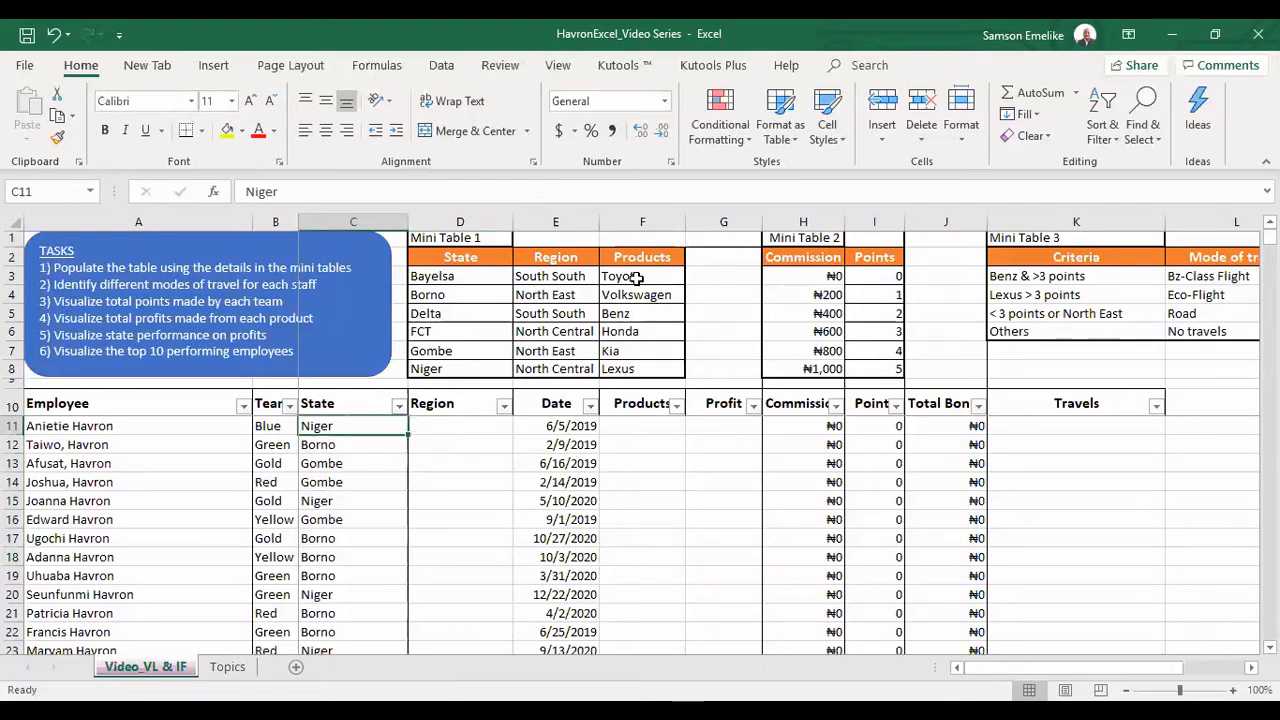
{"action": "left_click", "coordinate": [642, 428]}
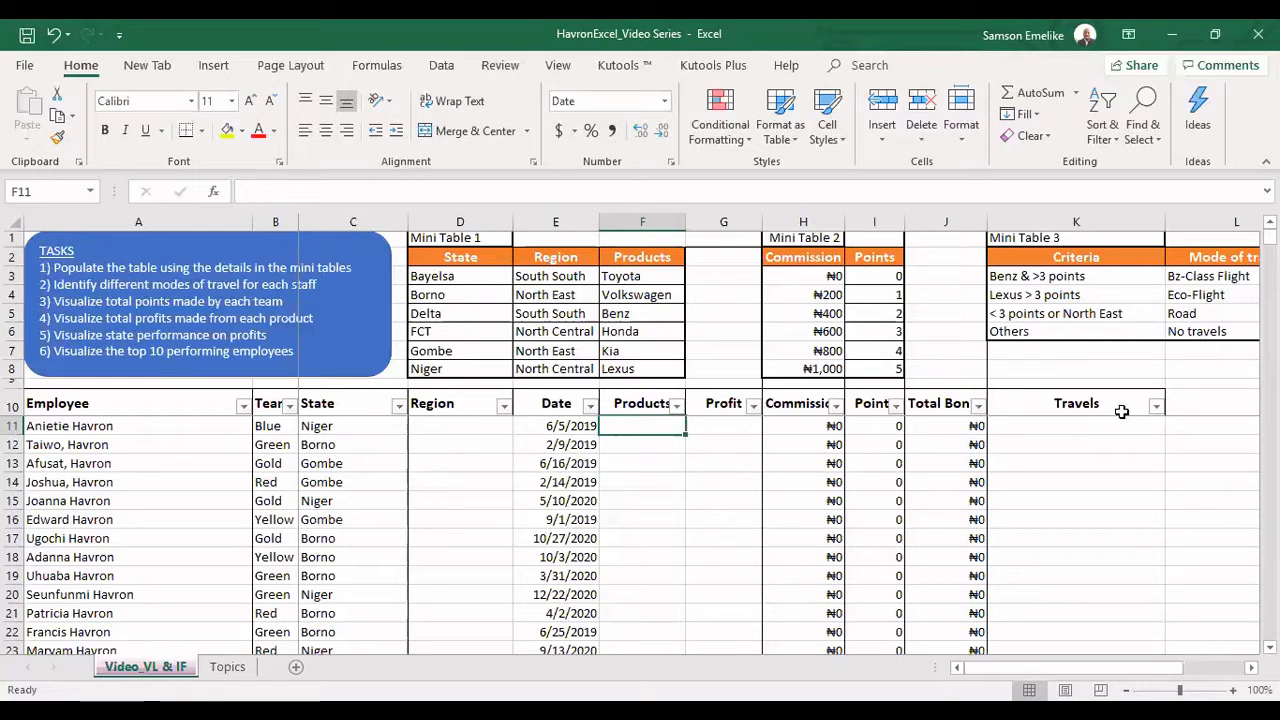
{"action": "left_click", "coordinate": [63, 430]}
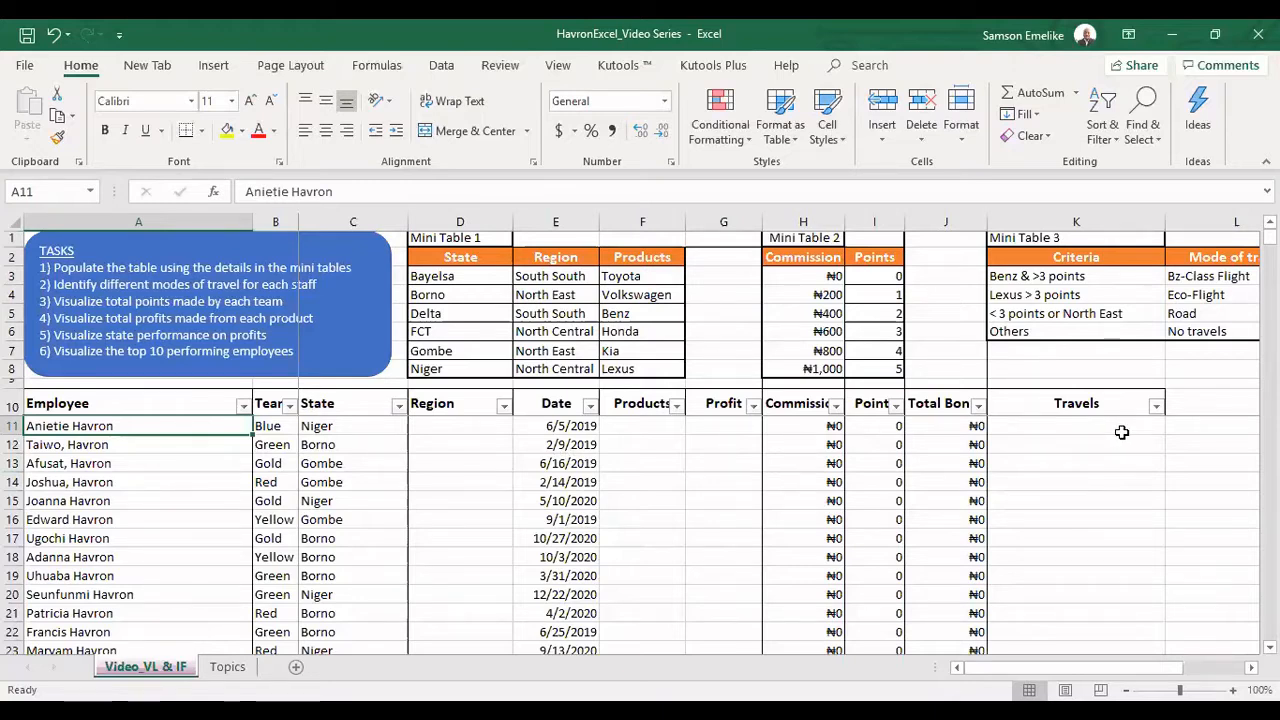
Begin an IF formula in Region cell D11 that returns $E$3 when C11 equals $D$3, using absolute references to Mini Table 1
{"action": "left_click", "coordinate": [464, 427]}
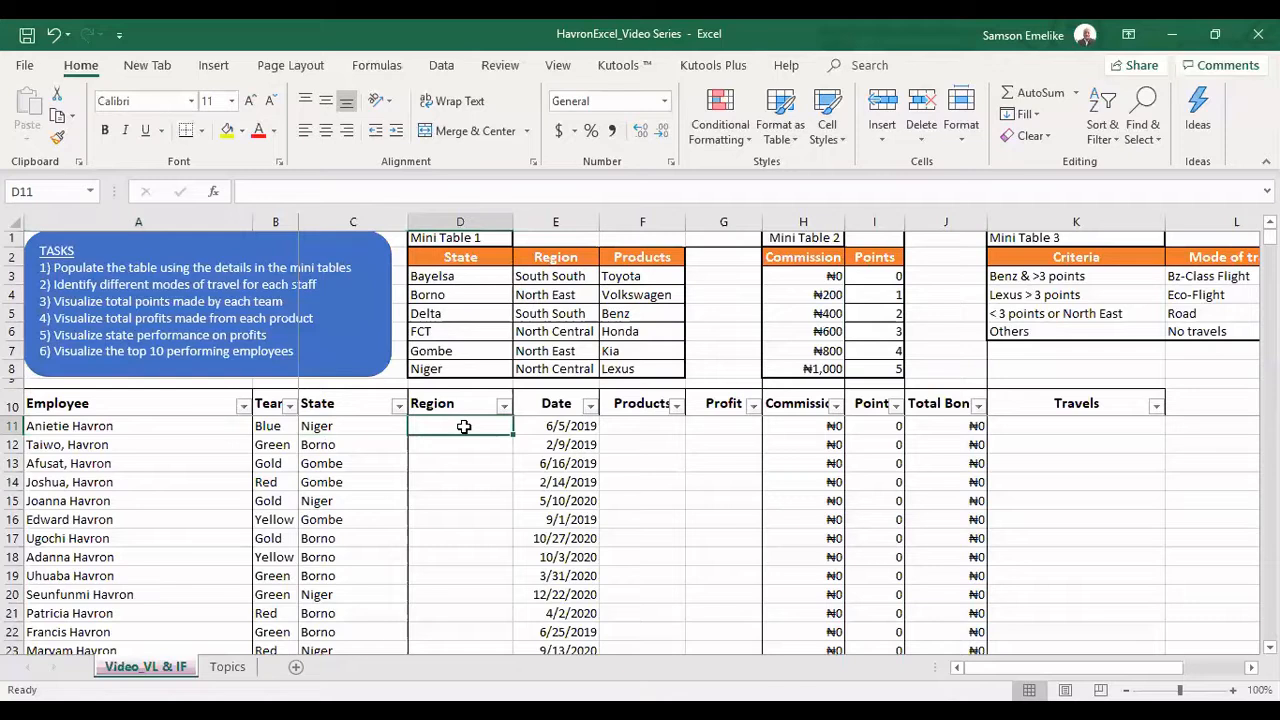
{"action": "type", "text": "="}
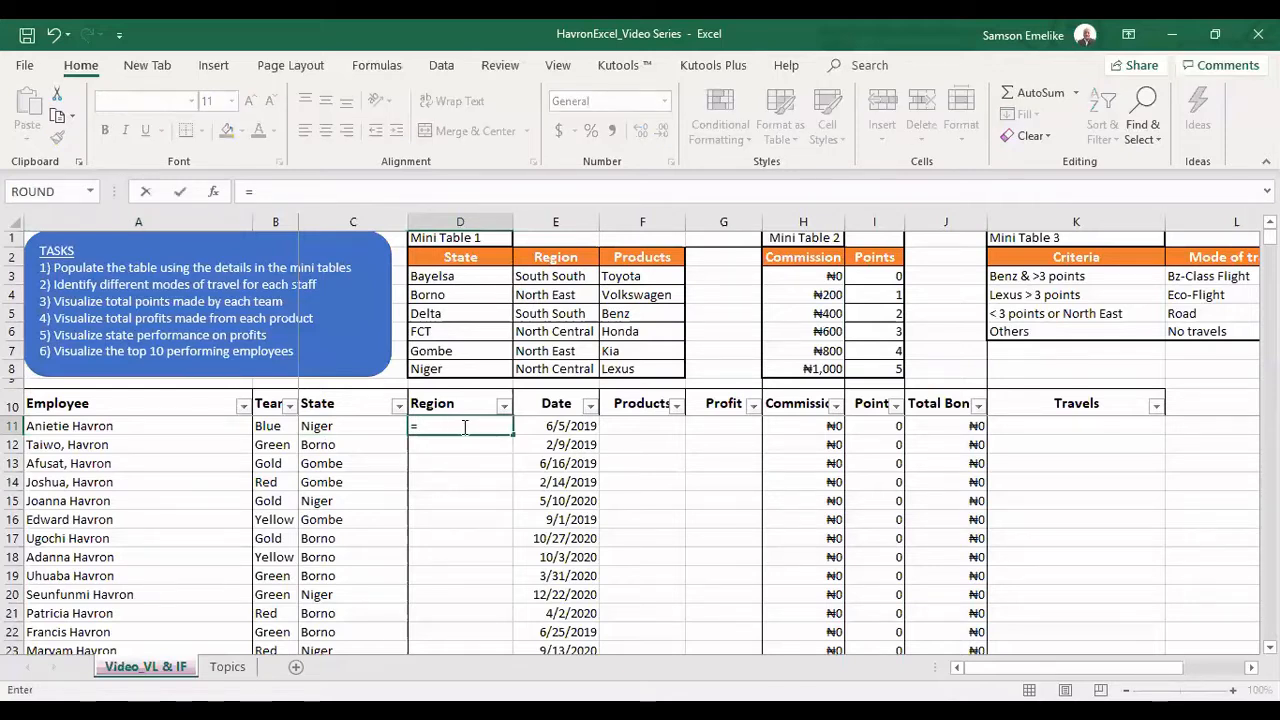
{"action": "type", "text": "if"}
{"action": "key", "text": "Tab"}
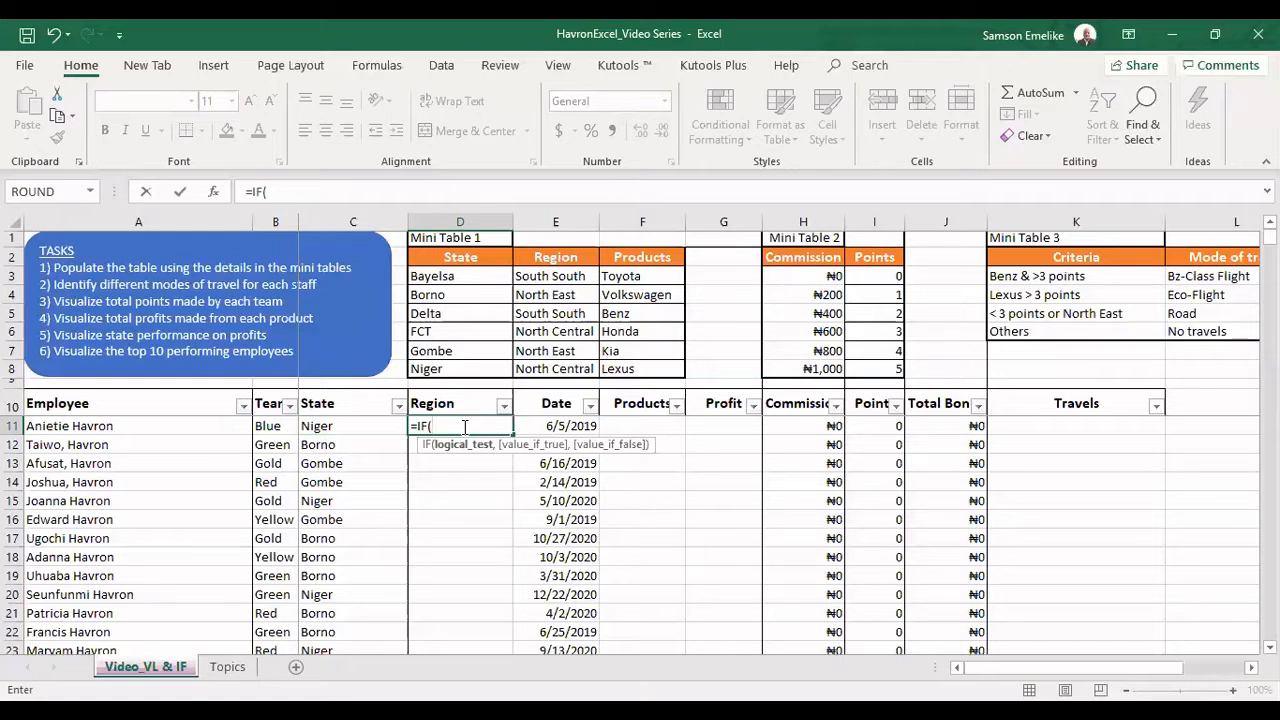
{"action": "left_click", "coordinate": [333, 426]}
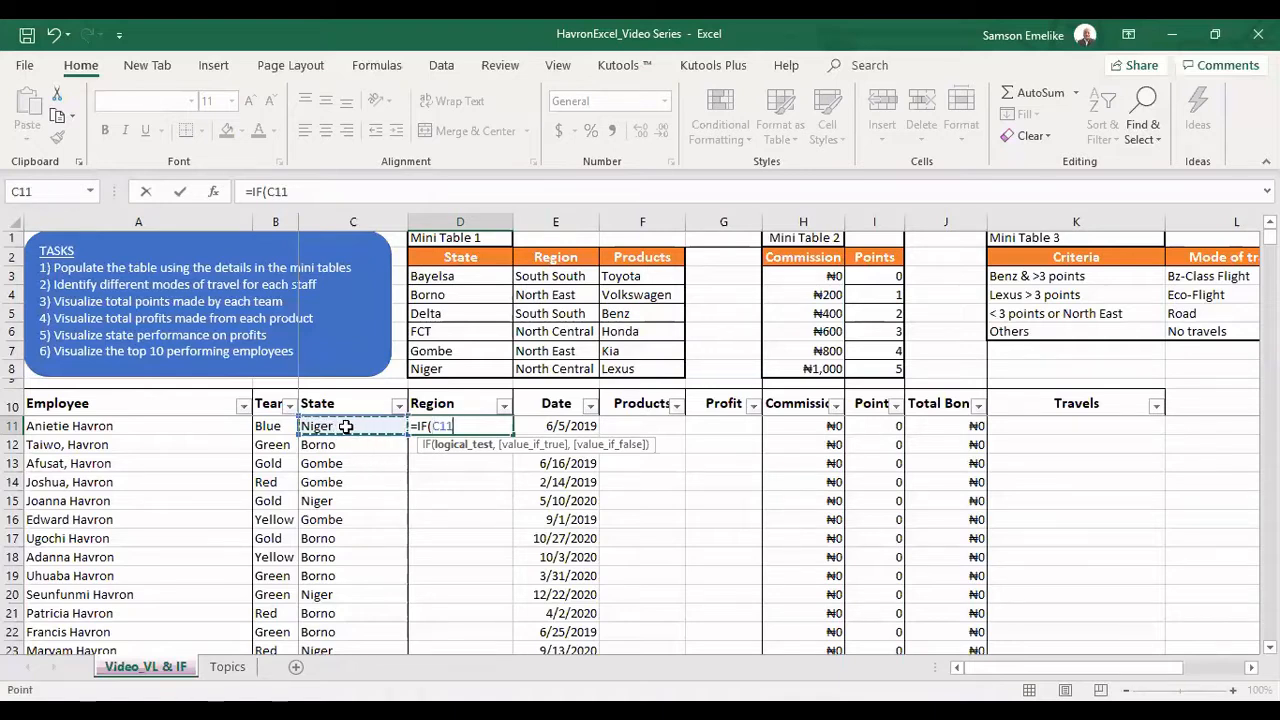
{"action": "type", "text": "="}
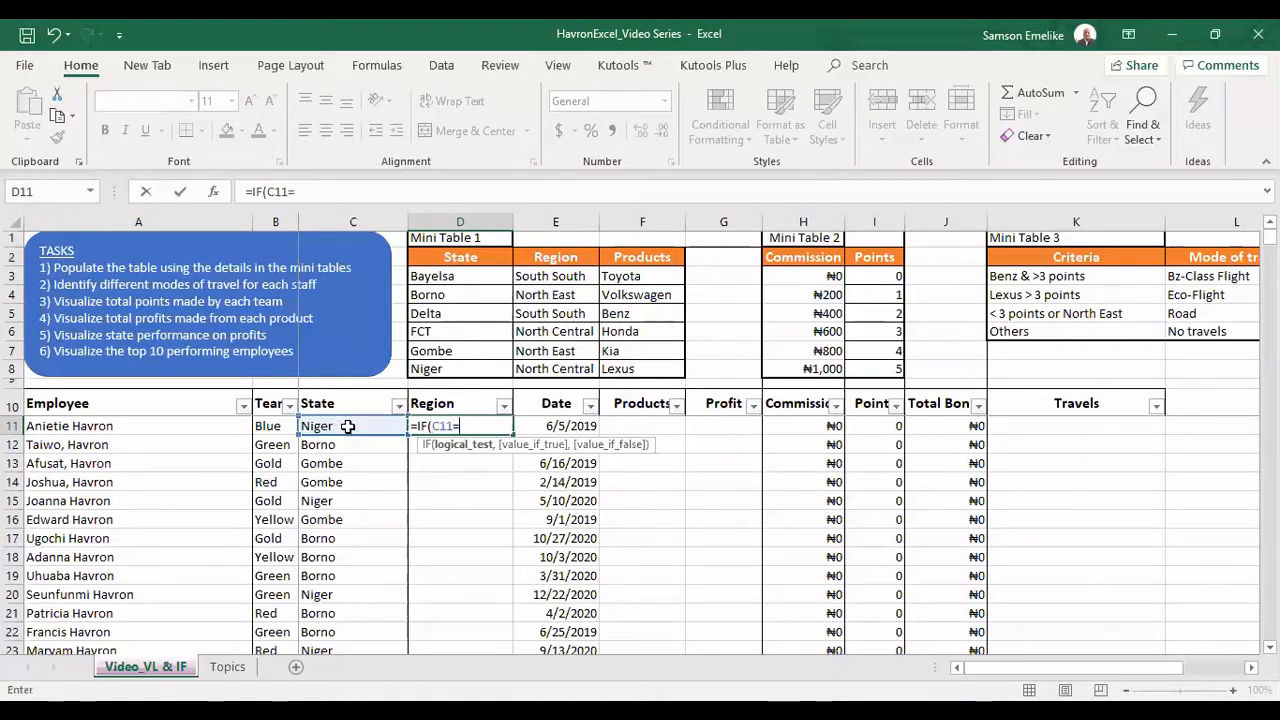
{"action": "left_click", "coordinate": [465, 276]}
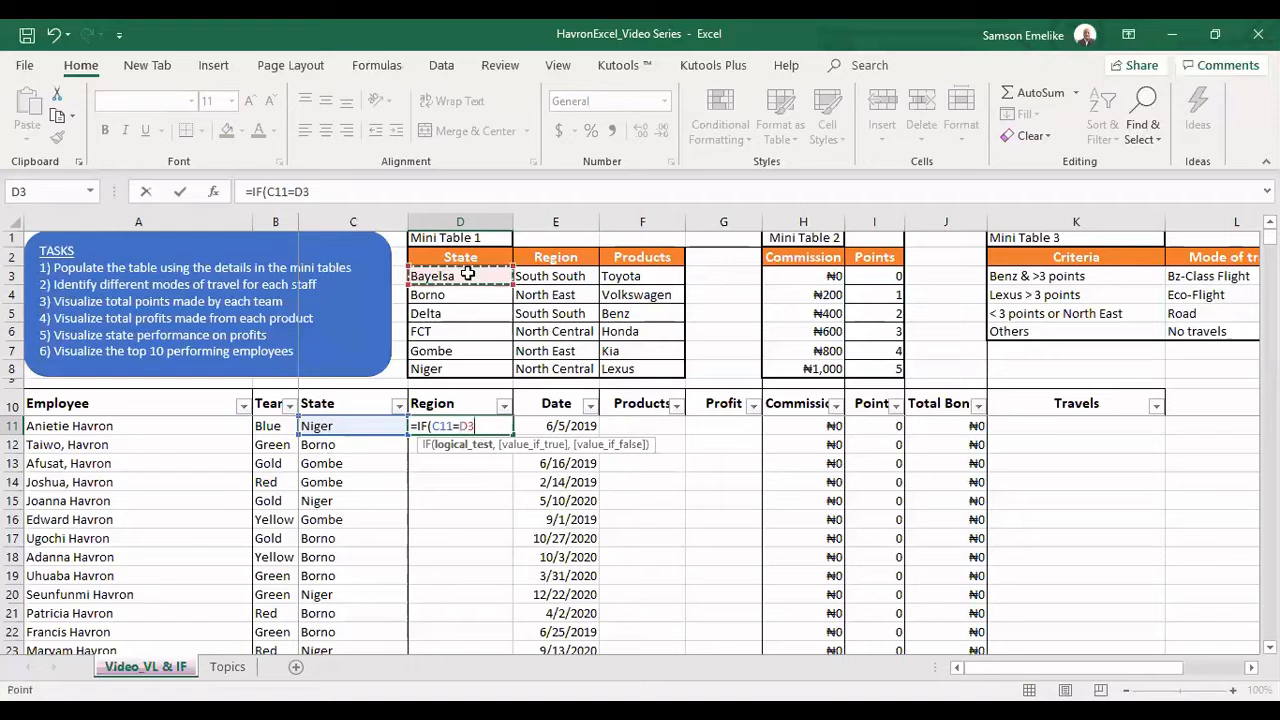
{"action": "key", "text": "F4"}
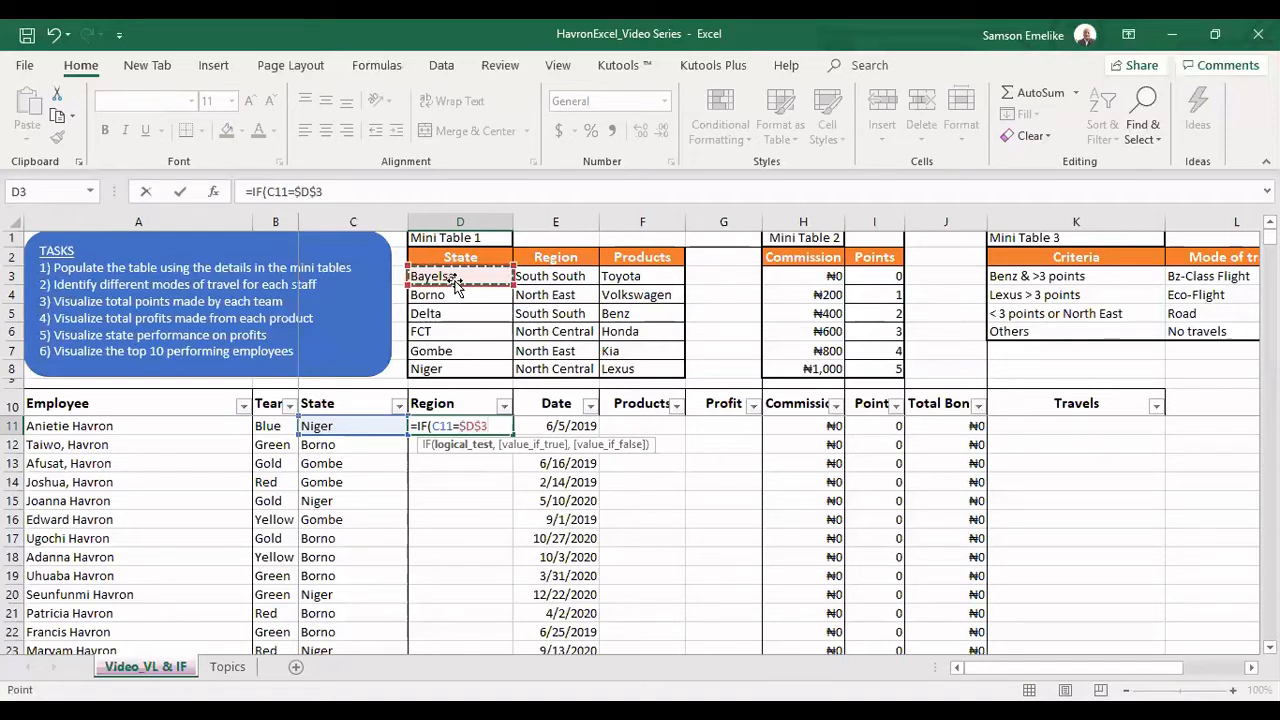
{"action": "type", "text": ","}
{"action": "left_click", "coordinate": [557, 276]}
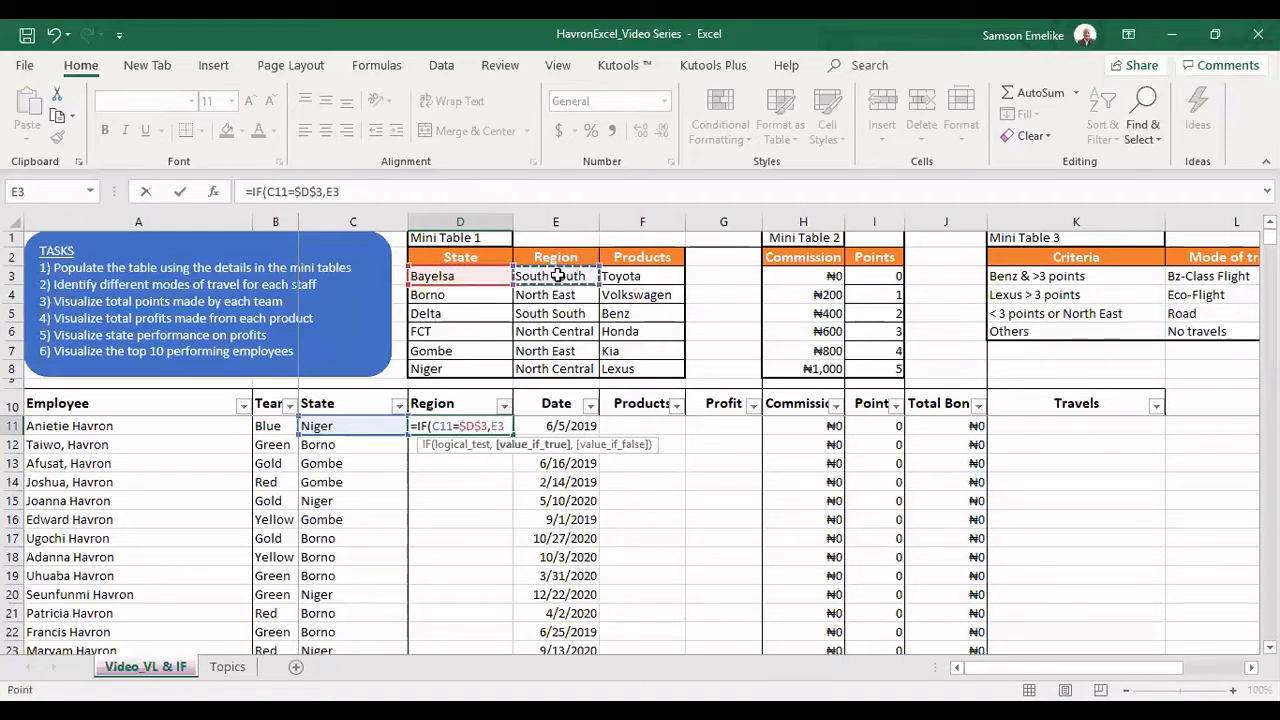
{"action": "key", "text": "F4"}
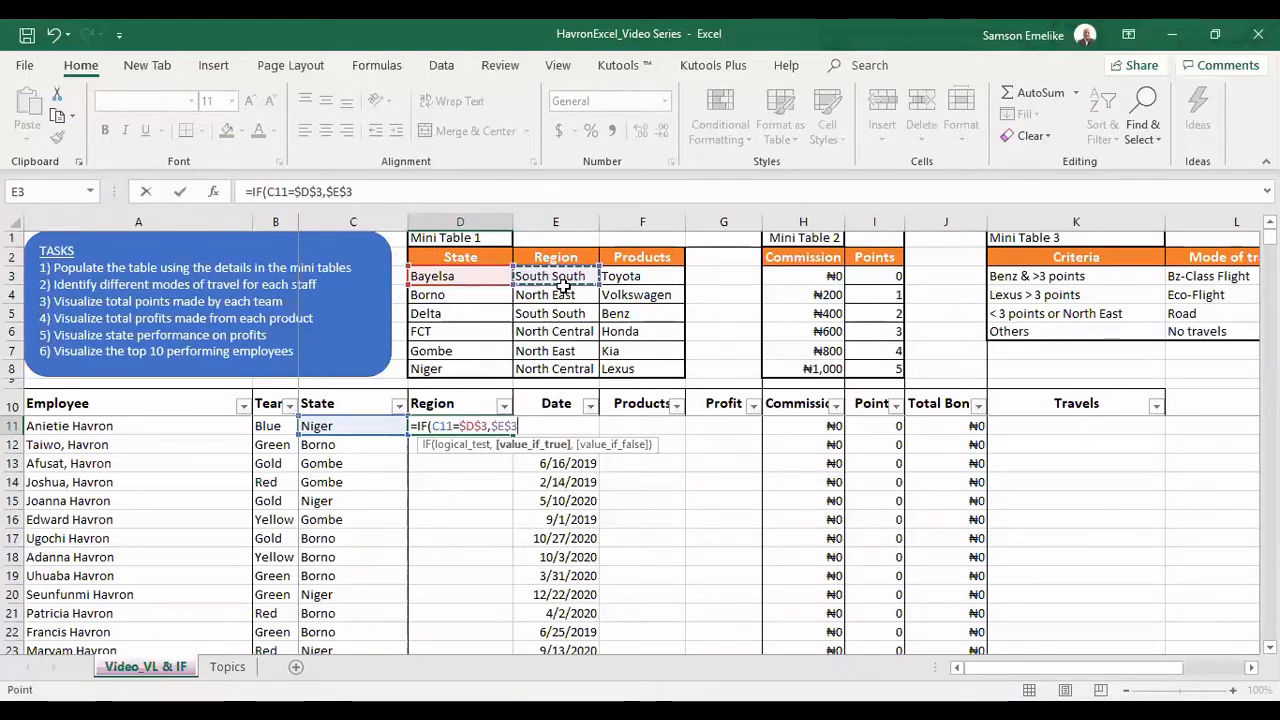
Nest a second IF as the false value in the D11 formula, returning $E$4 when C11 equals $D$4
{"action": "type", "text": ","}
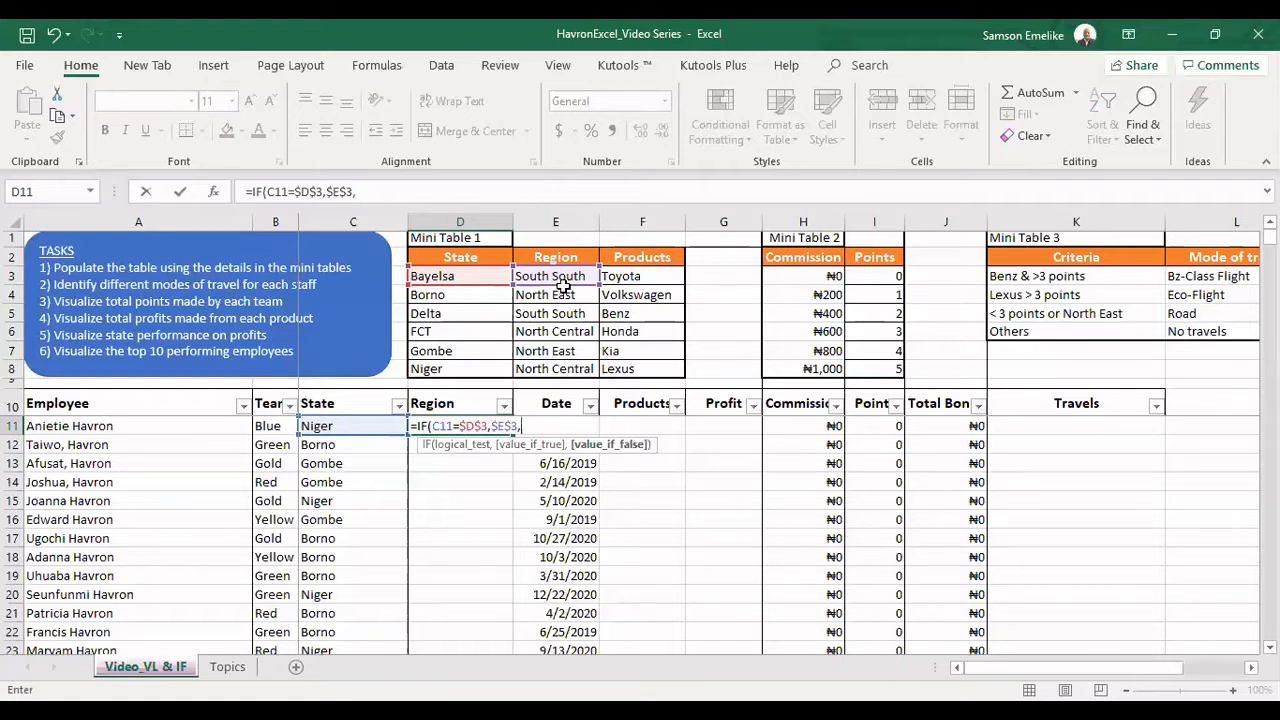
{"action": "type", "text": "IF("}
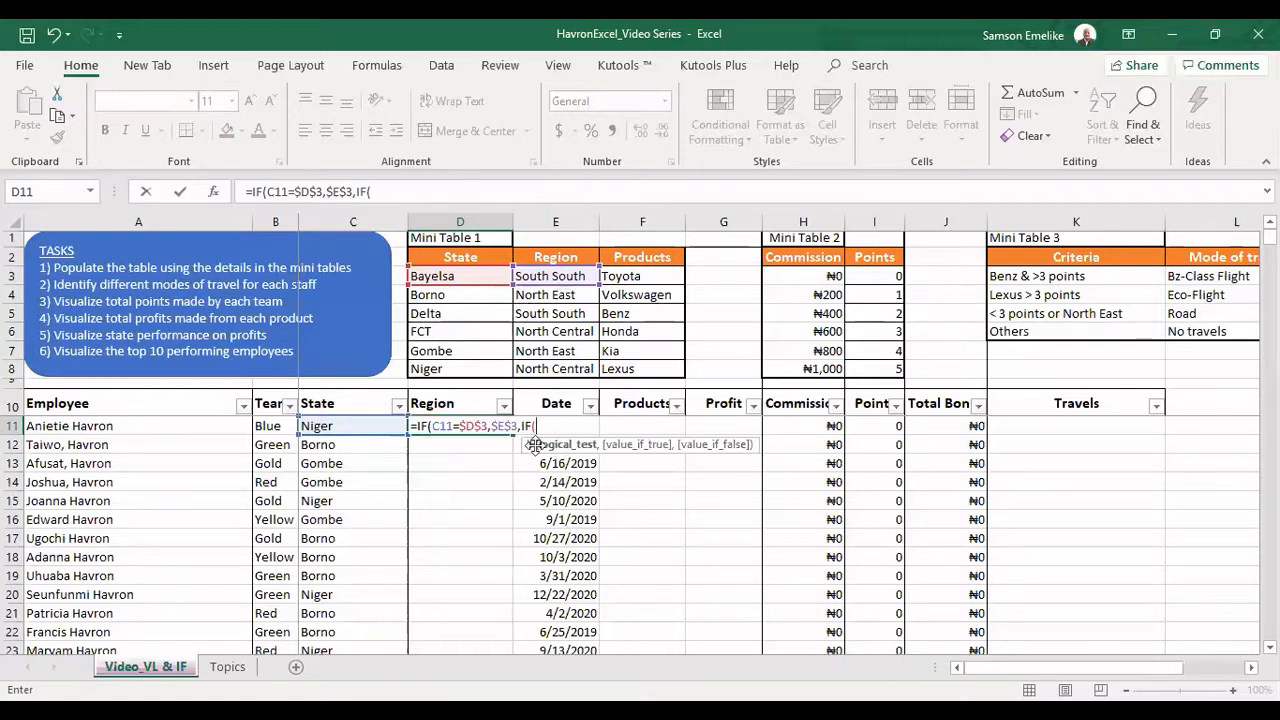
{"action": "left_click", "coordinate": [325, 426]}
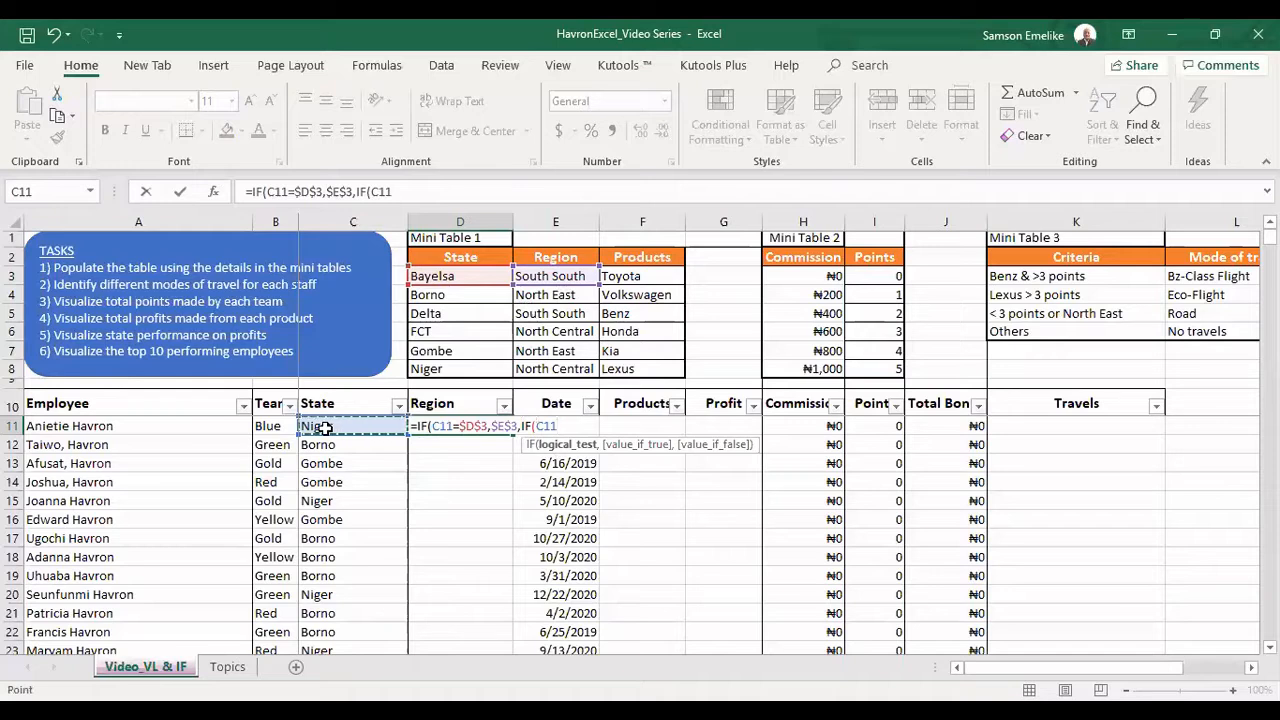
{"action": "type", "text": "="}
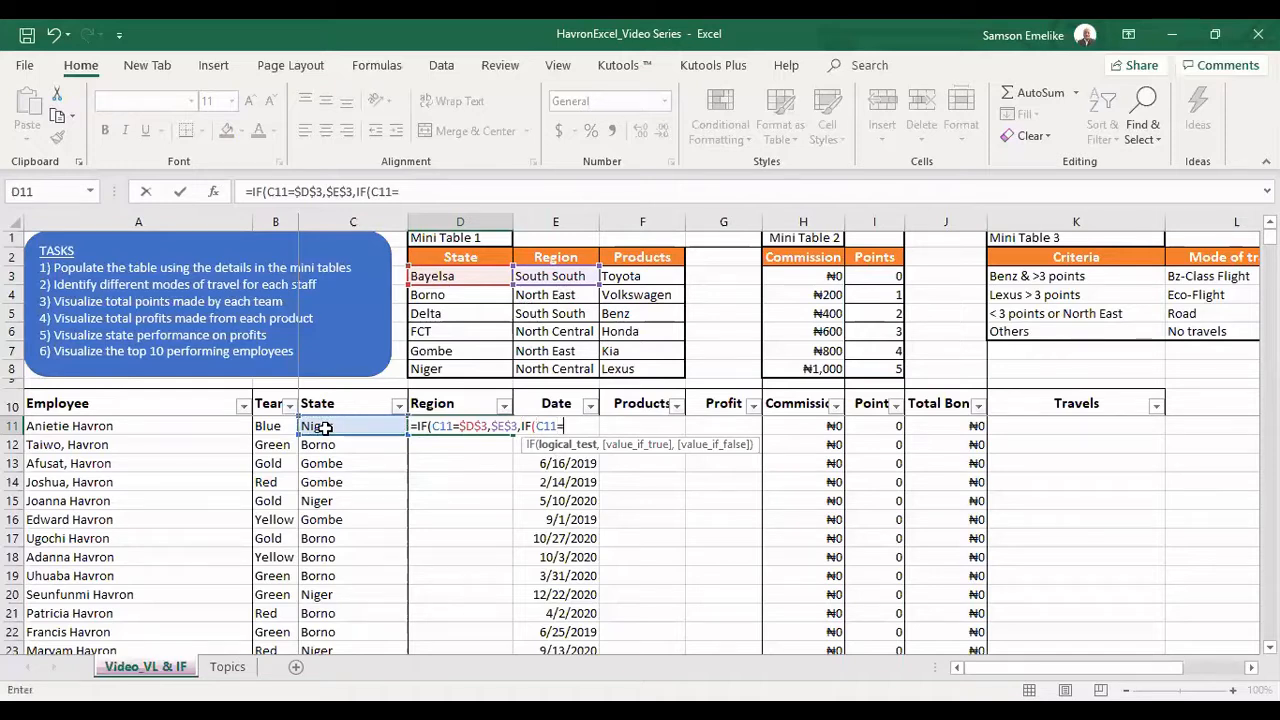
{"action": "left_click", "coordinate": [447, 294]}
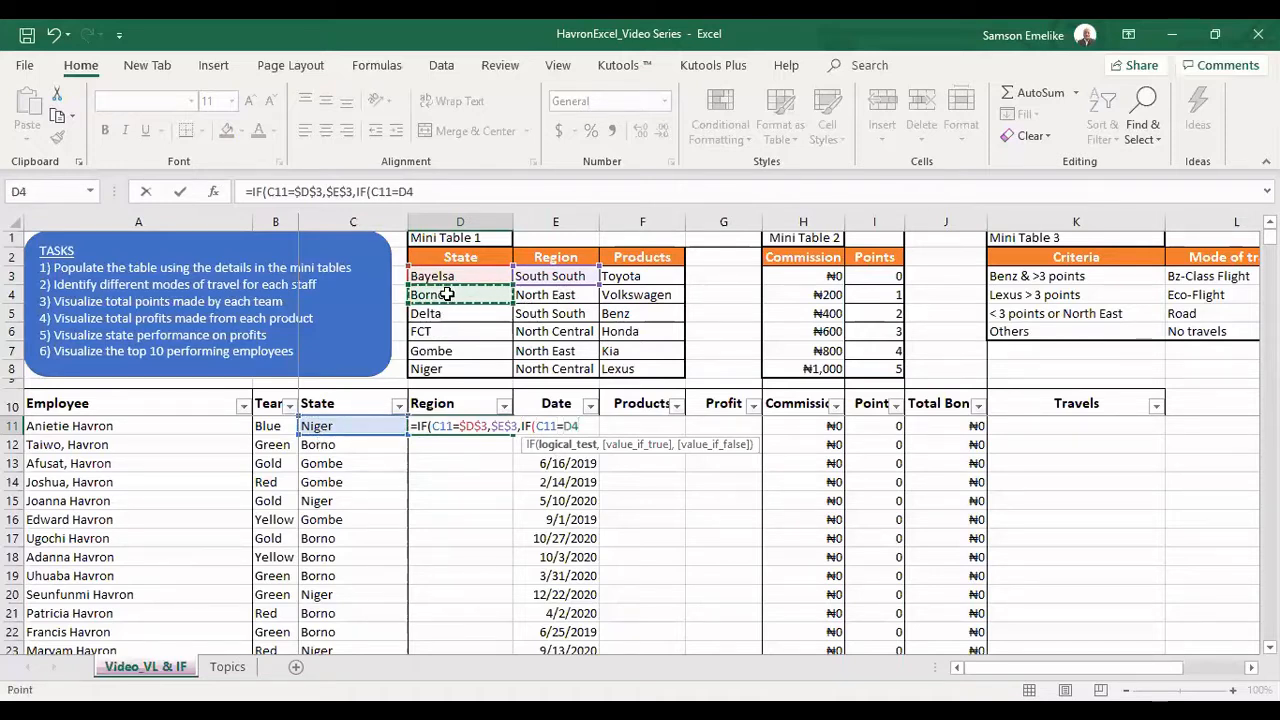
{"action": "key", "text": "F4"}
{"action": "type", "text": ","}
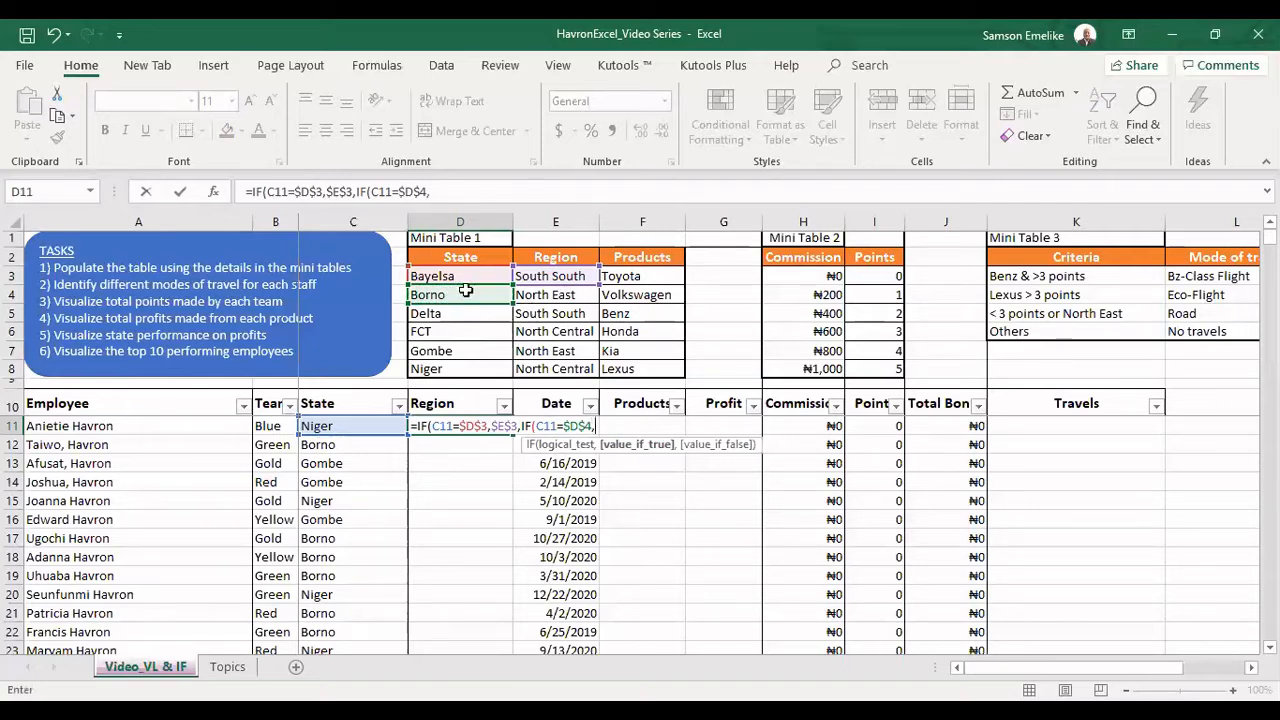
{"action": "left_click", "coordinate": [540, 295]}
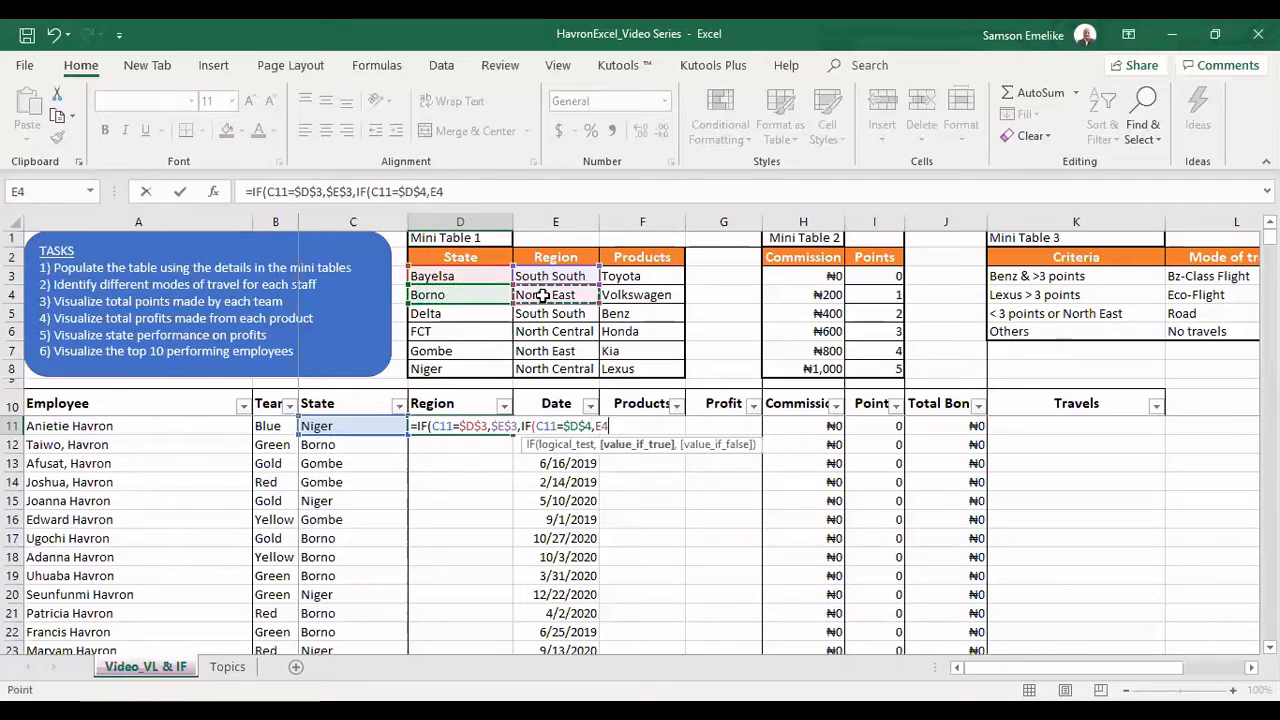
{"action": "key", "text": "F4"}
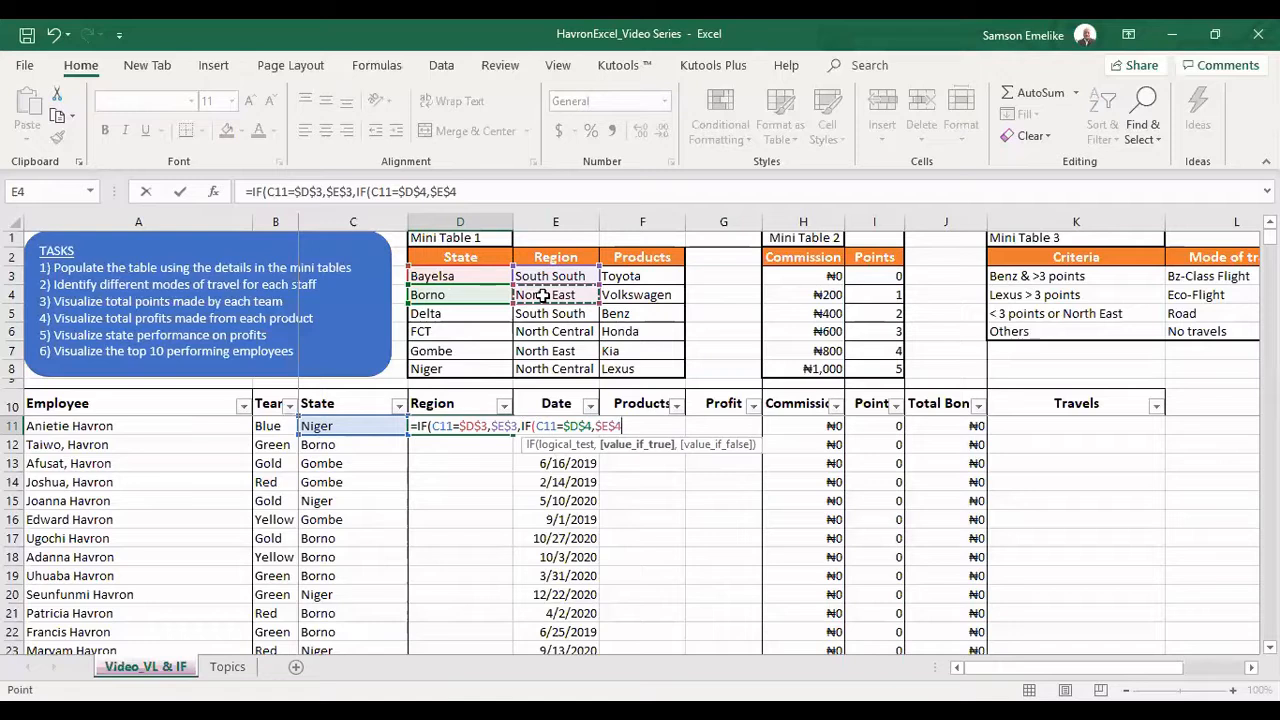
Nest a third IF in the D11 formula that returns E5 when C11 equals $D$5
{"action": "type", "text": ","}
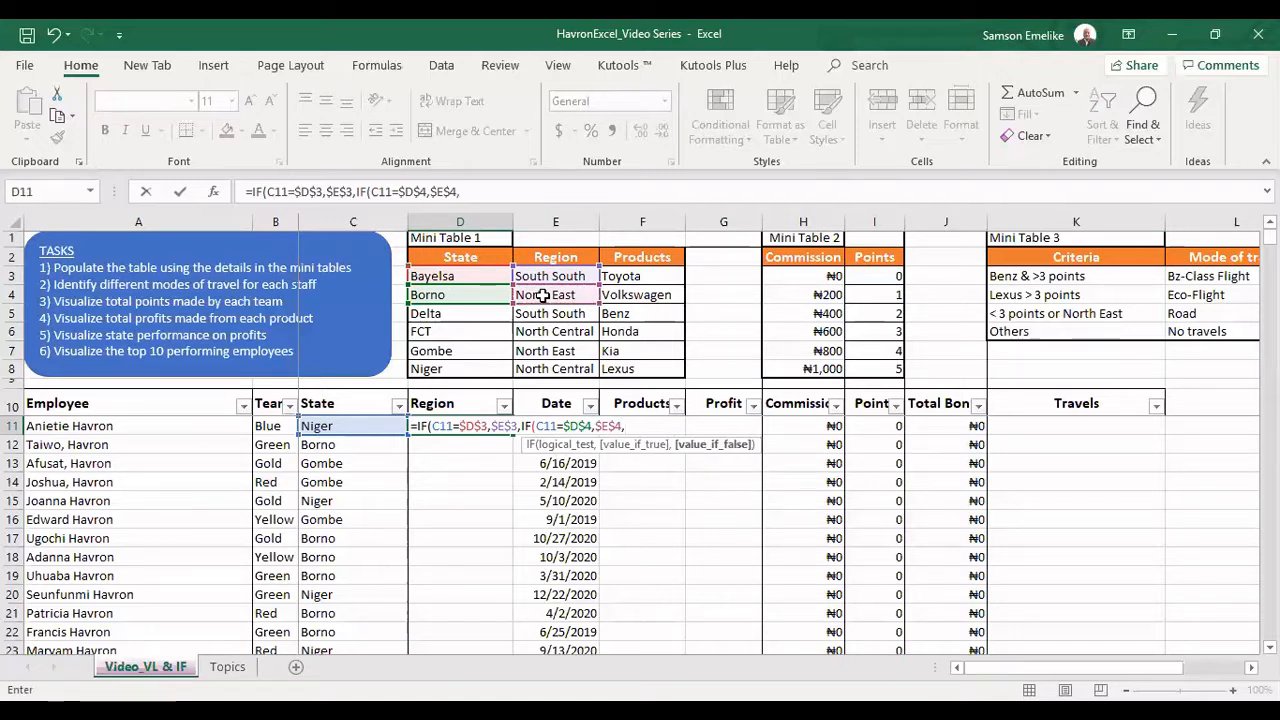
{"action": "type", "text": "IF("}
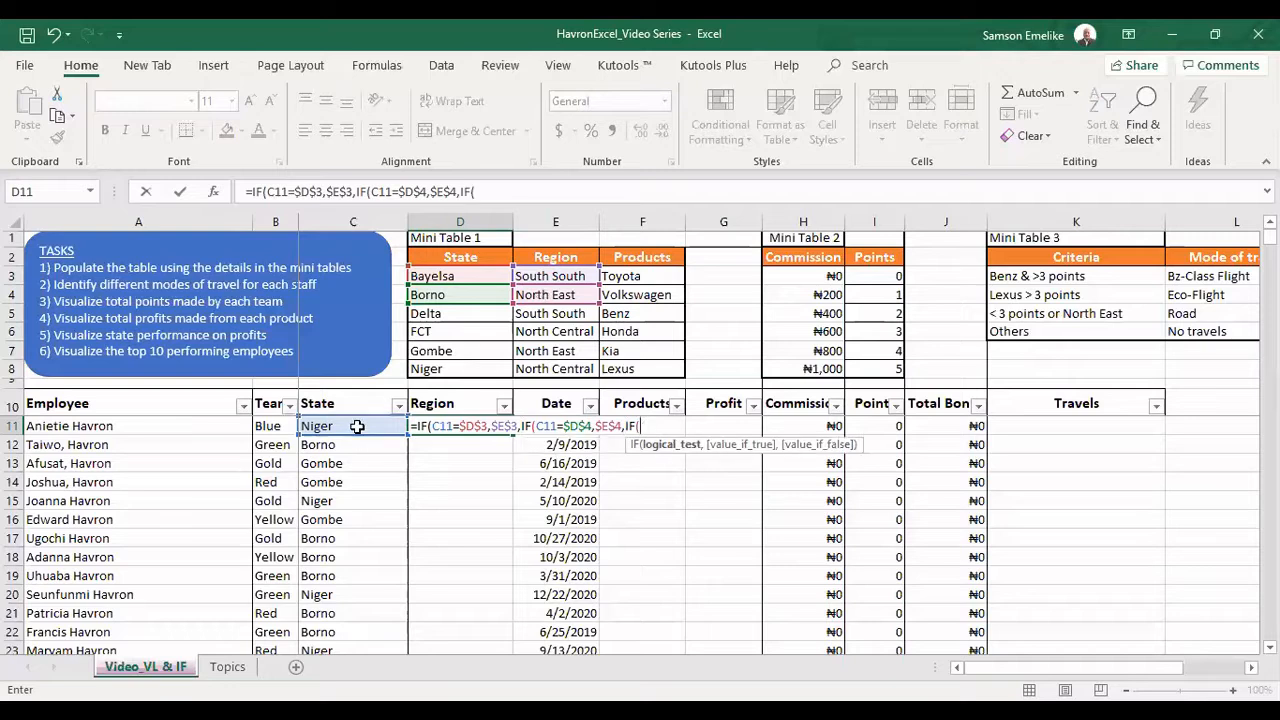
{"action": "left_click", "coordinate": [357, 425]}
{"action": "type", "text": "="}
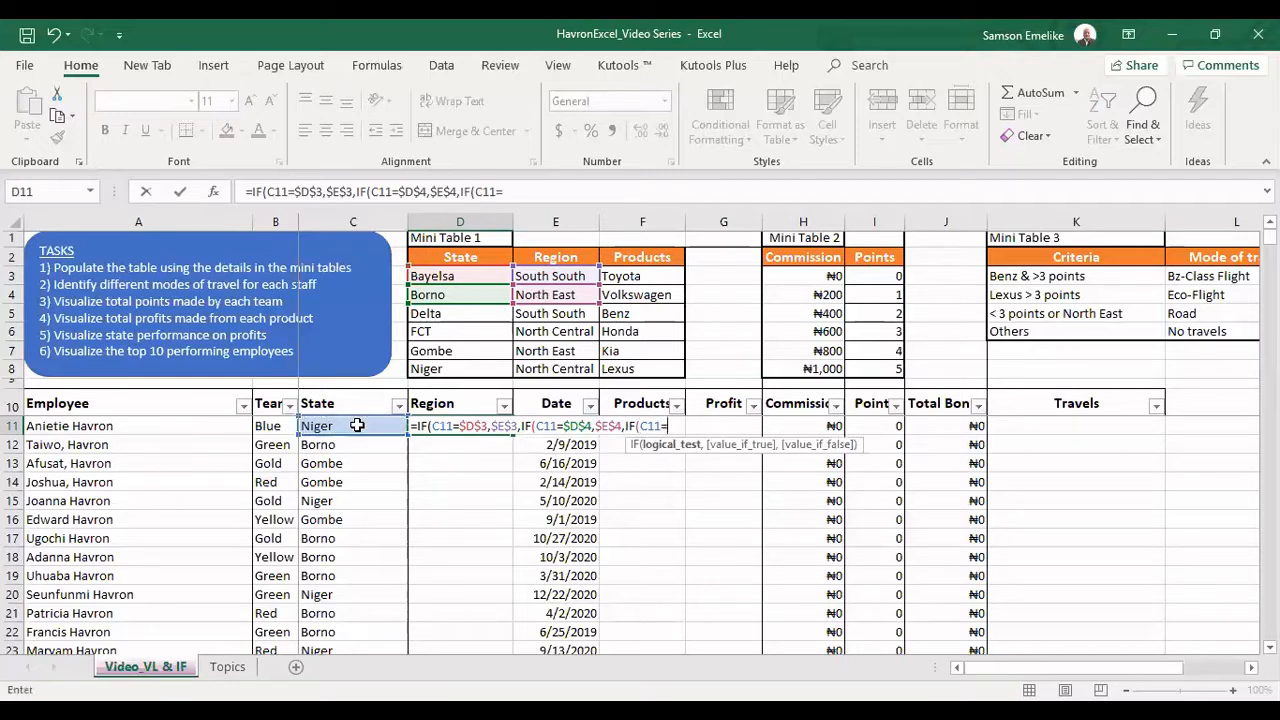
{"action": "left_click", "coordinate": [449, 313]}
{"action": "key", "text": "F4"}
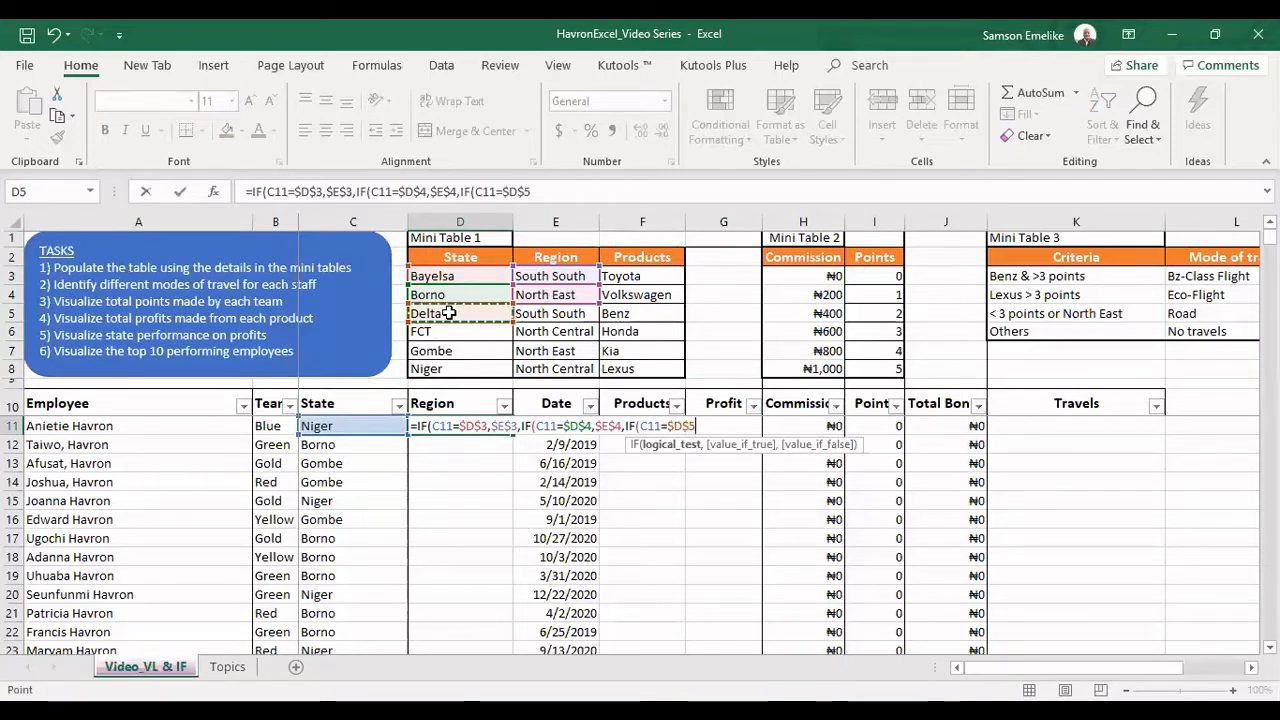
{"action": "type", "text": ","}
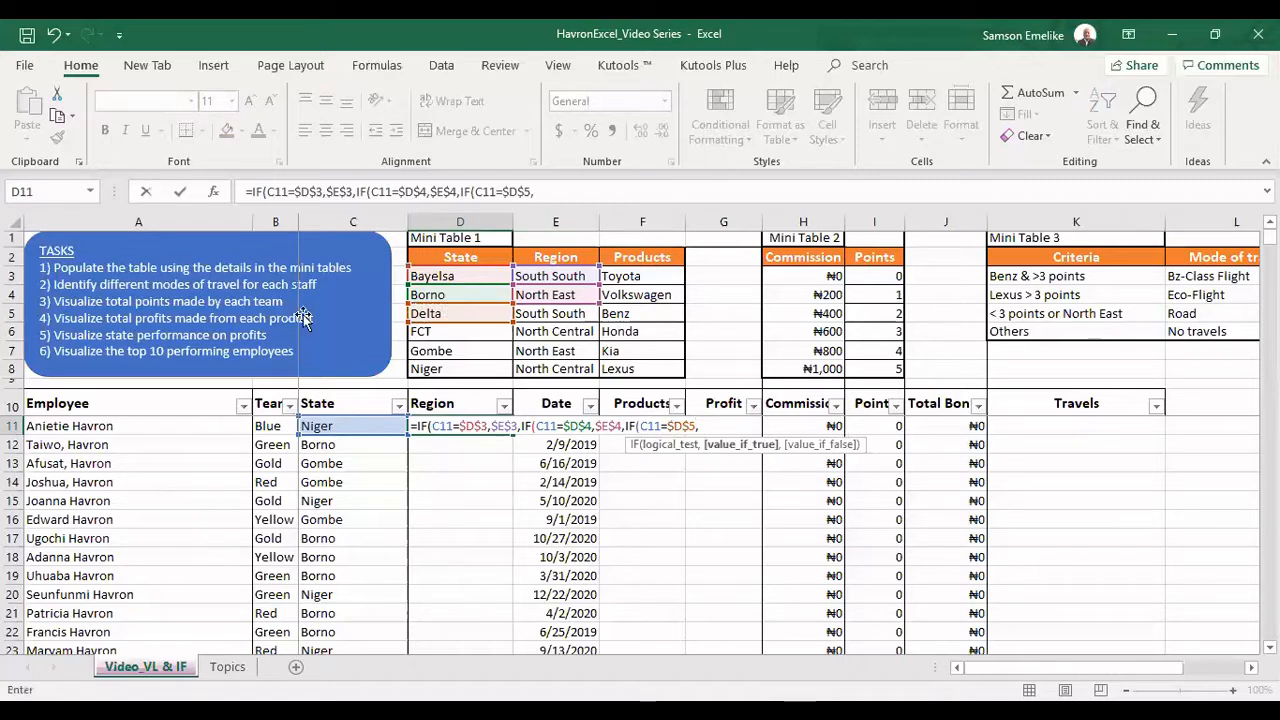
{"action": "left_click", "coordinate": [561, 314]}
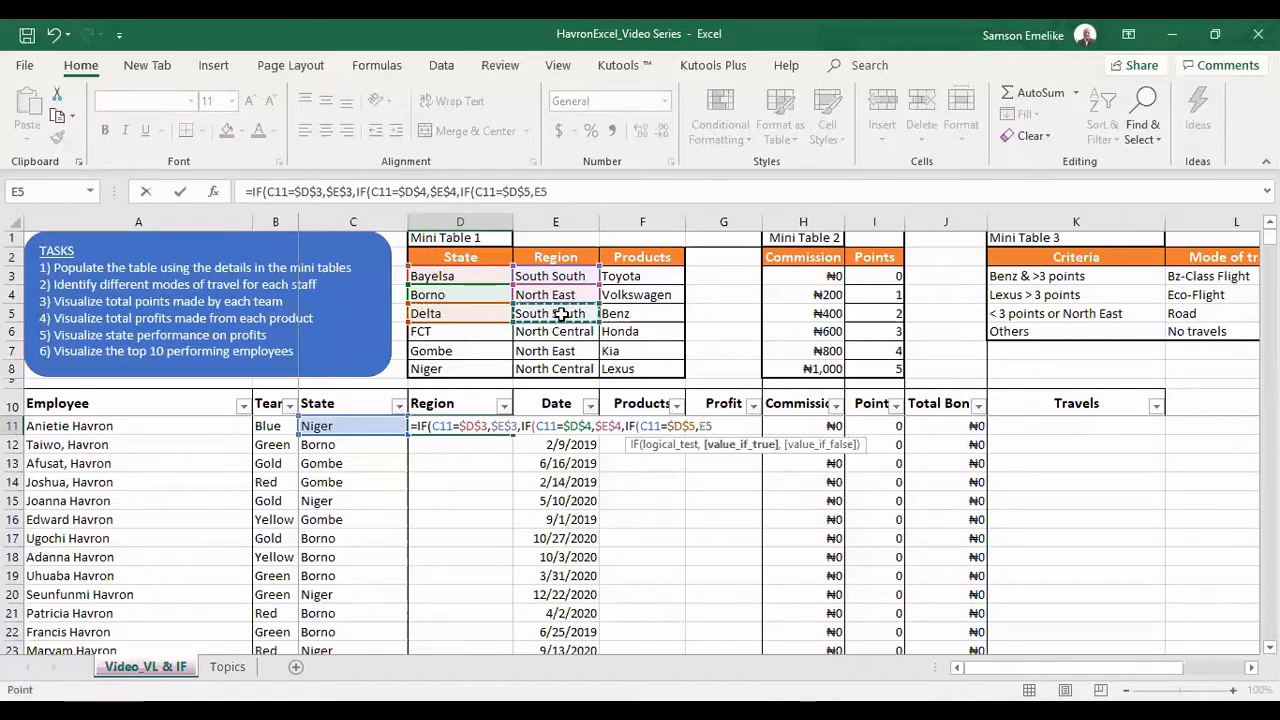
Nest a fourth IF in the D11 formula, returning $E$6 when C11 equals $D$6
{"action": "type", "text": ","}
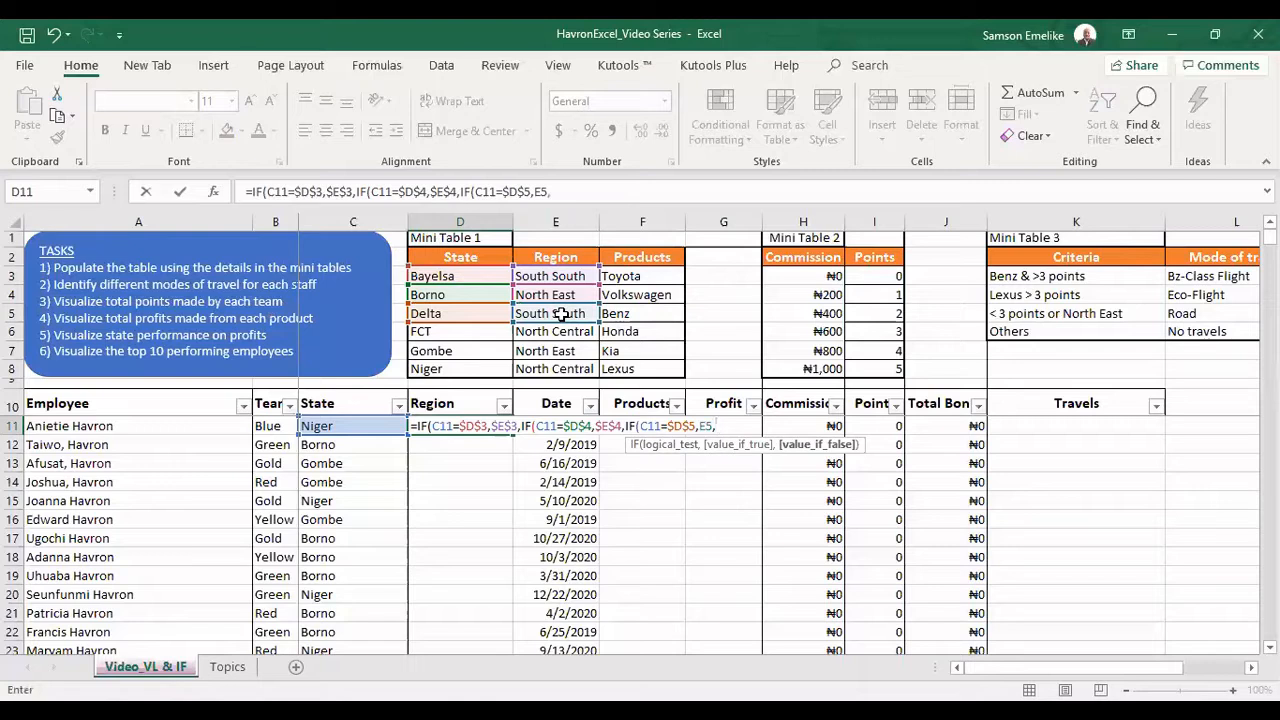
{"action": "type", "text": "IF("}
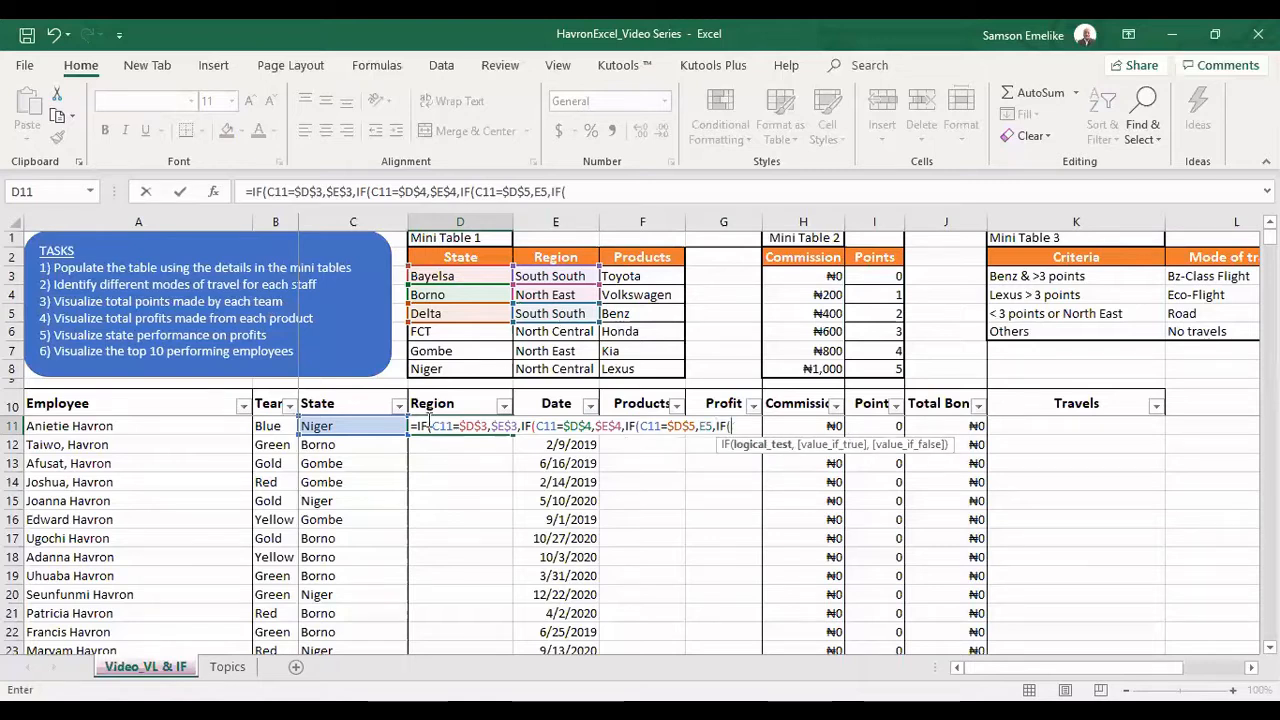
{"action": "left_click", "coordinate": [366, 425]}
{"action": "type", "text": "="}
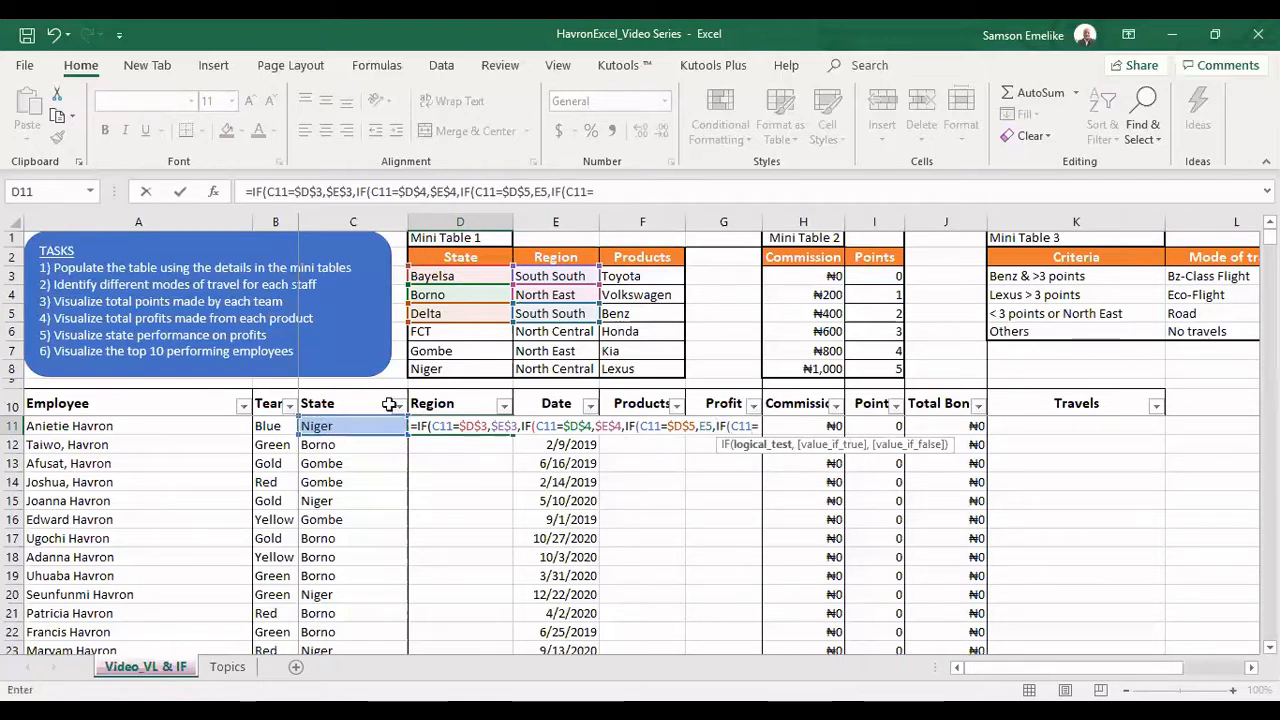
{"action": "left_click", "coordinate": [443, 331]}
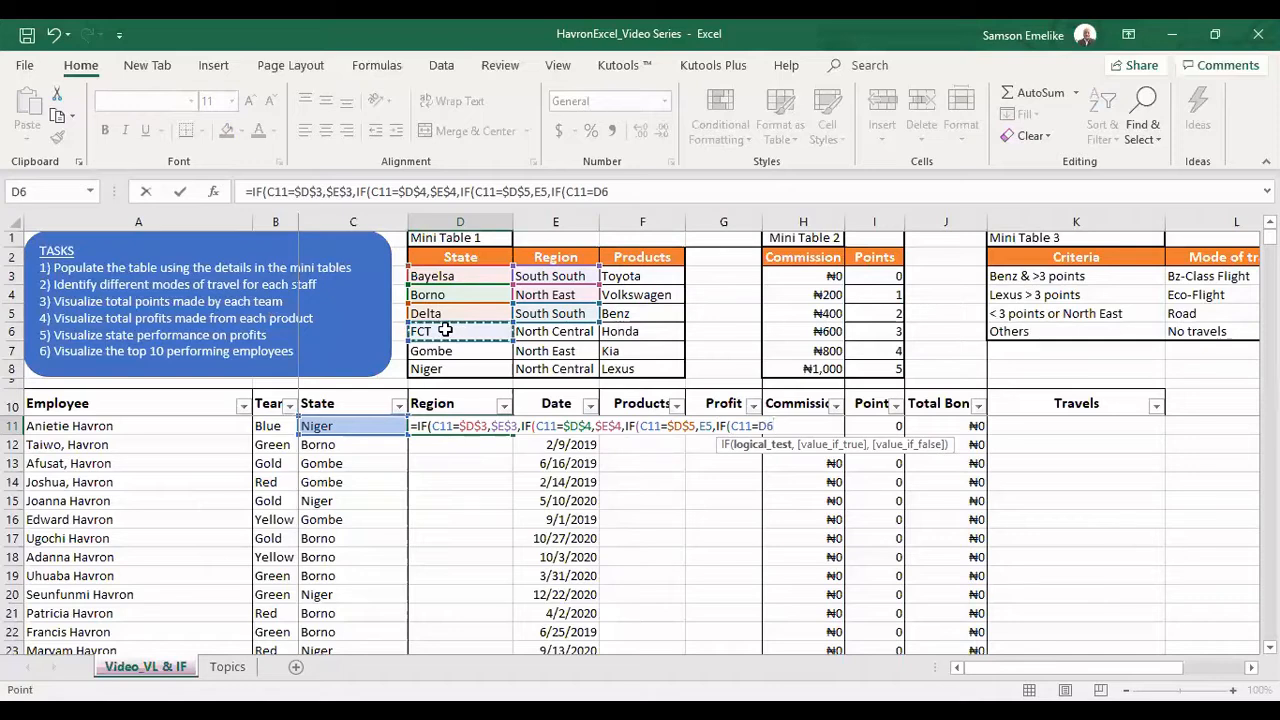
{"action": "key", "text": "F4"}
{"action": "type", "text": ","}
{"action": "left_click", "coordinate": [566, 336]}
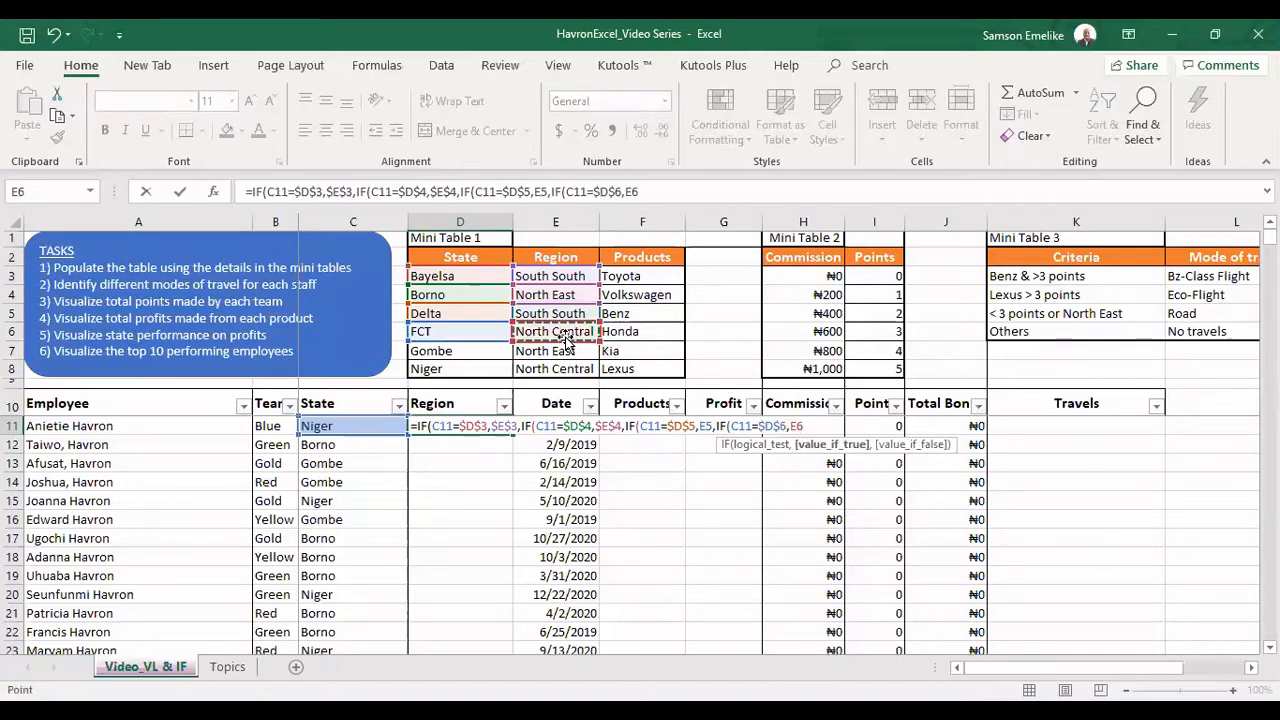
{"action": "key", "text": "F4"}
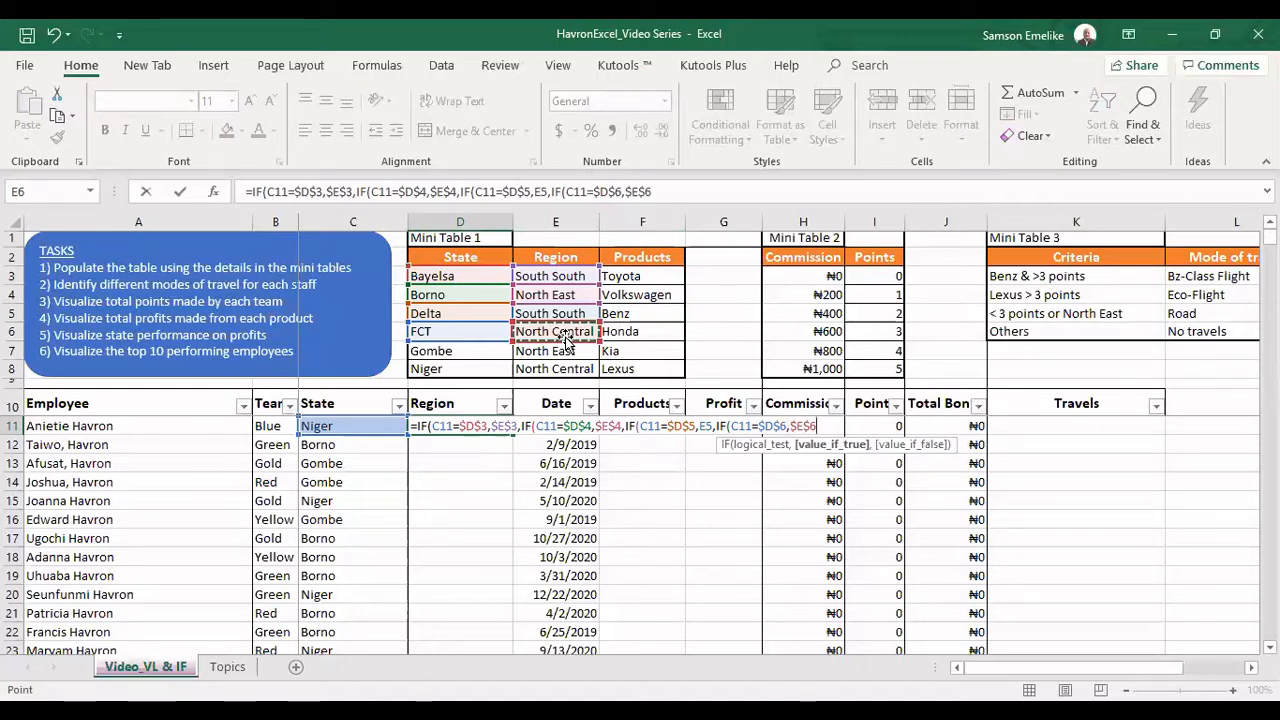
Nest a fifth IF as the false value in the D11 formula, returning $E$7 when C11 equals $D$7
{"action": "type", "text": ","}
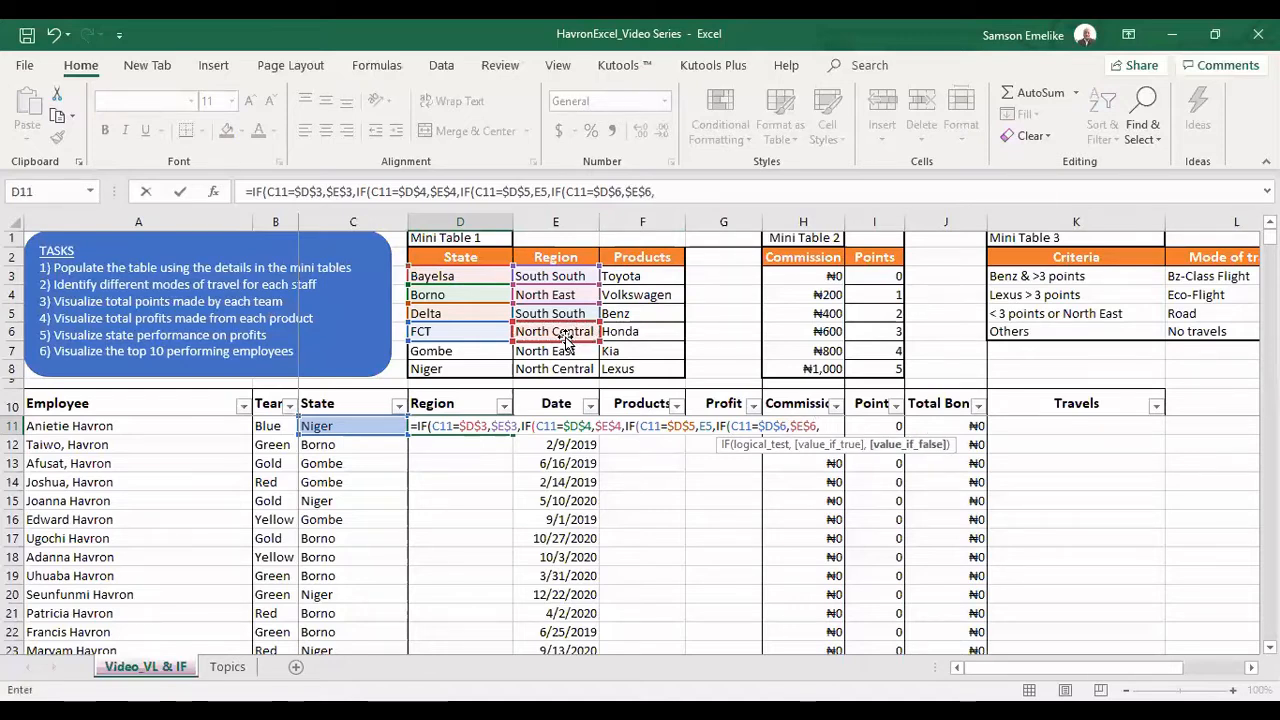
{"action": "type", "text": "IF("}
{"action": "left_click", "coordinate": [349, 425]}
{"action": "type", "text": "="}
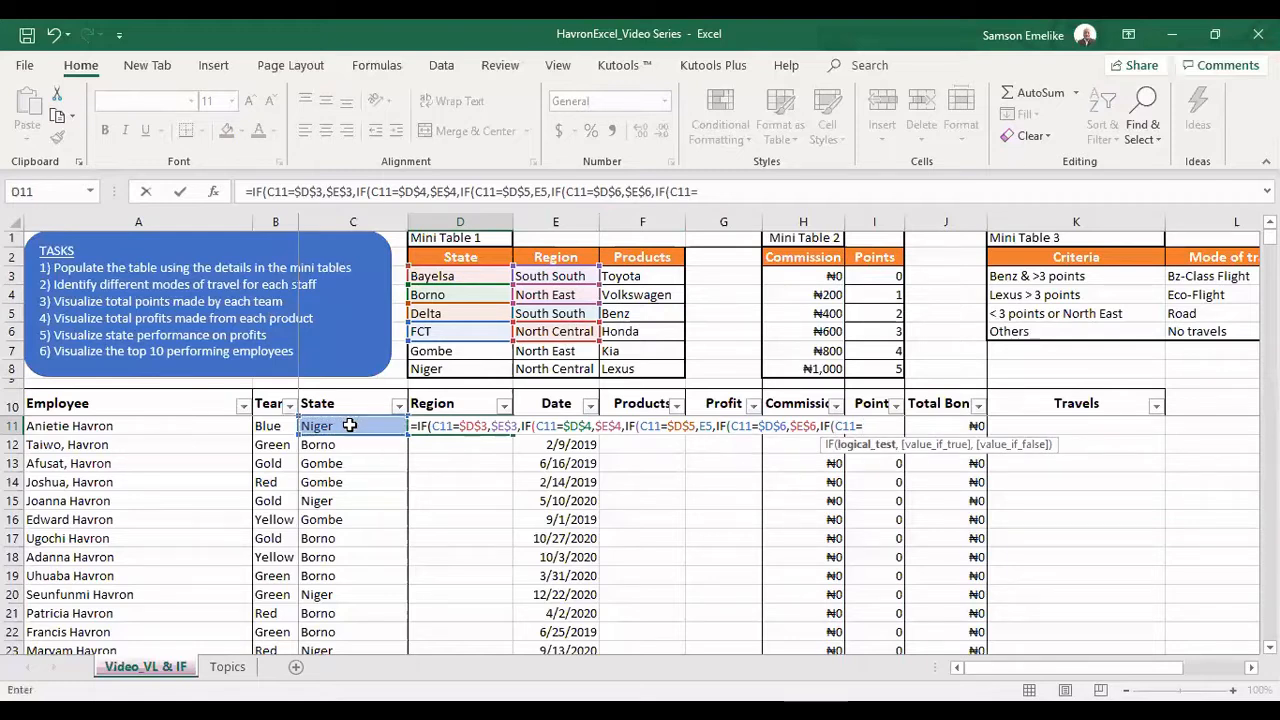
{"action": "left_click", "coordinate": [486, 350]}
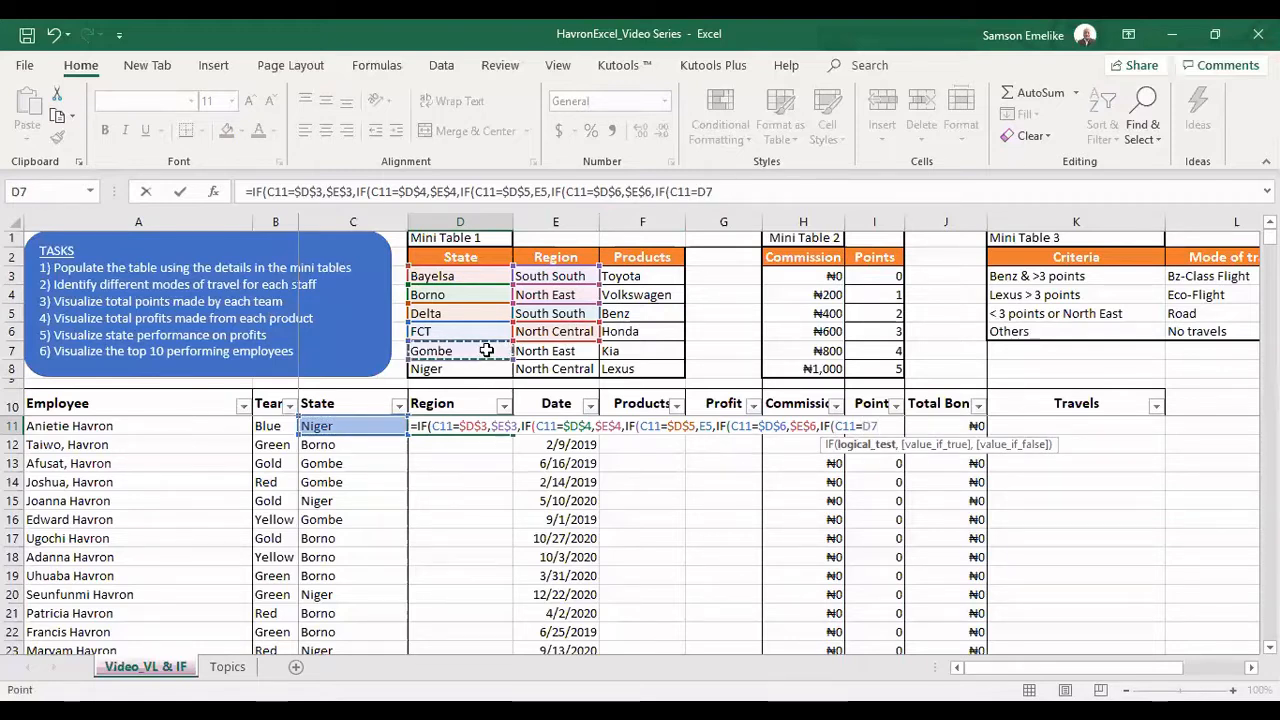
{"action": "key", "text": "F4"}
{"action": "type", "text": ","}
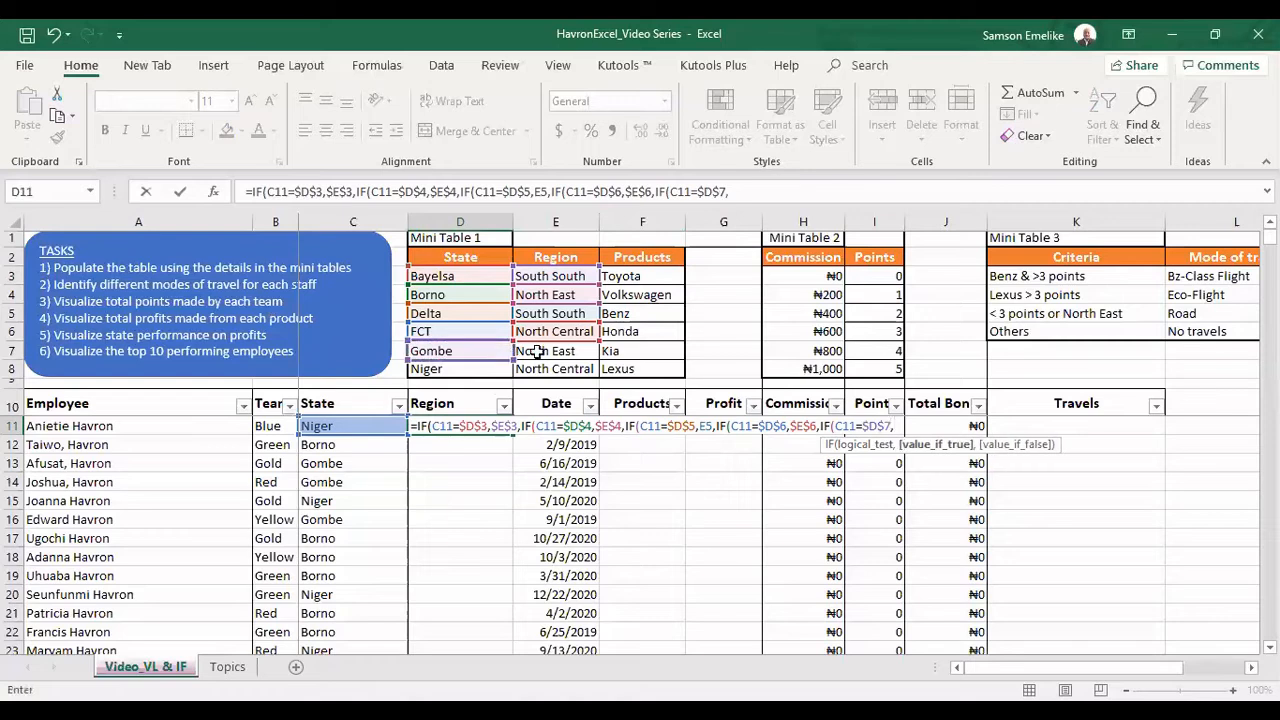
{"action": "left_click", "coordinate": [549, 350]}
{"action": "key", "text": "F4"}
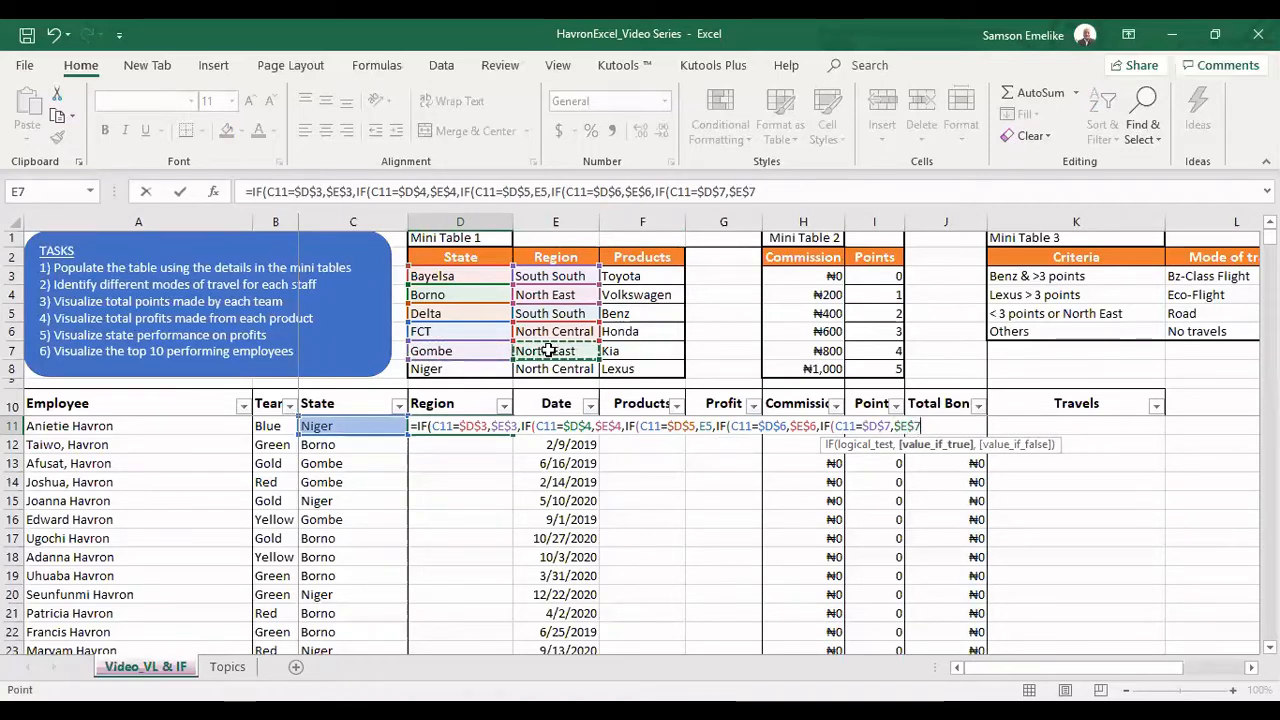
Nest a sixth IF in the D11 formula that returns $E$8 when C11 equals $D$8
{"action": "type", "text": ","}
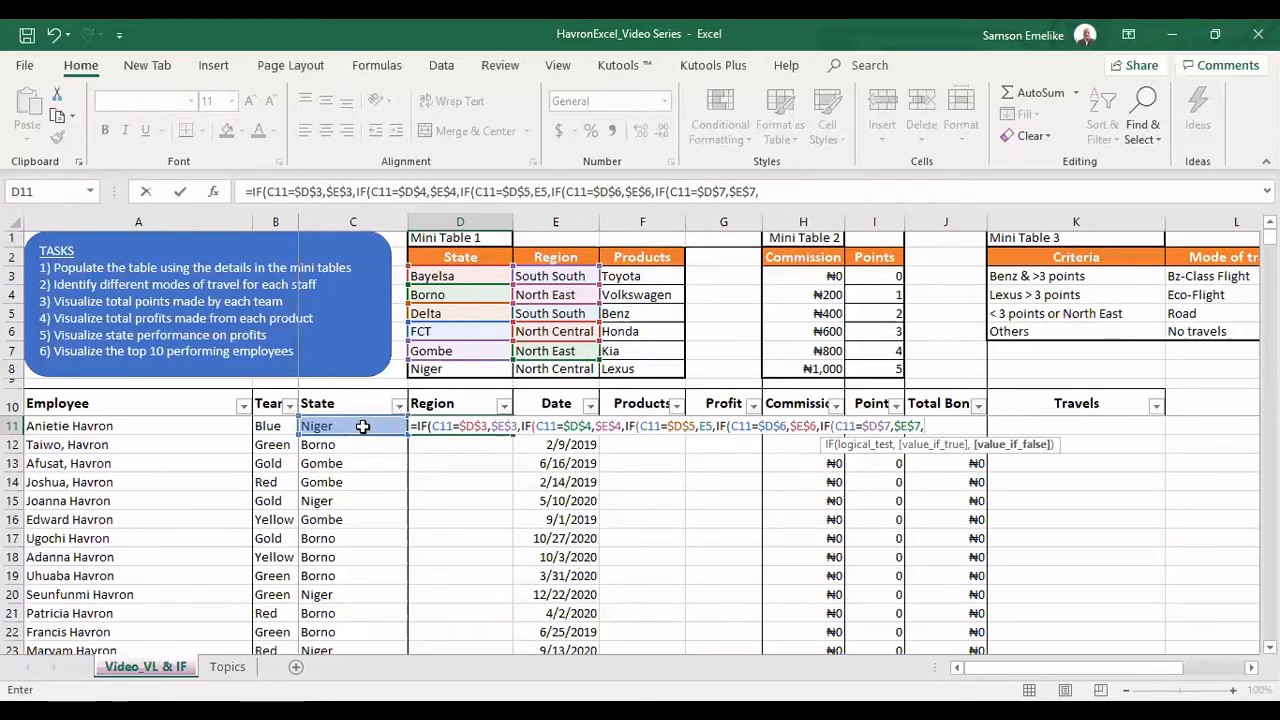
{"action": "type", "text": "IF("}
{"action": "left_click", "coordinate": [353, 425]}
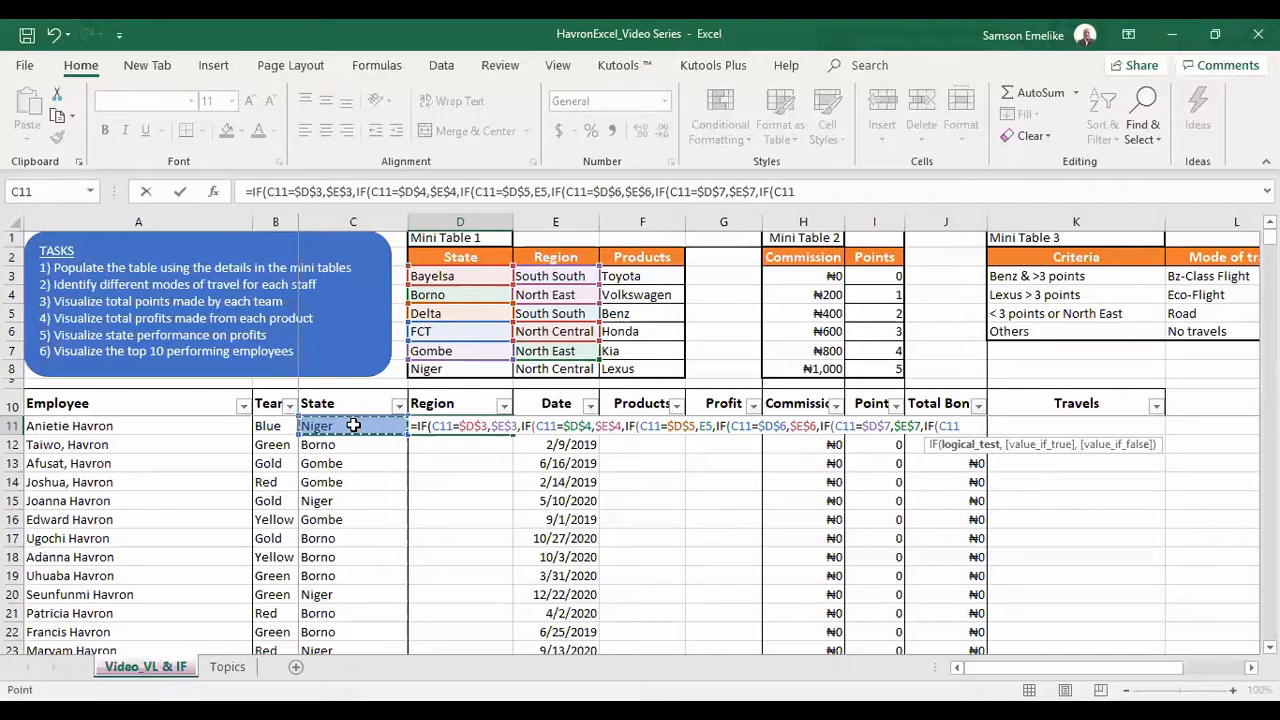
{"action": "type", "text": "="}
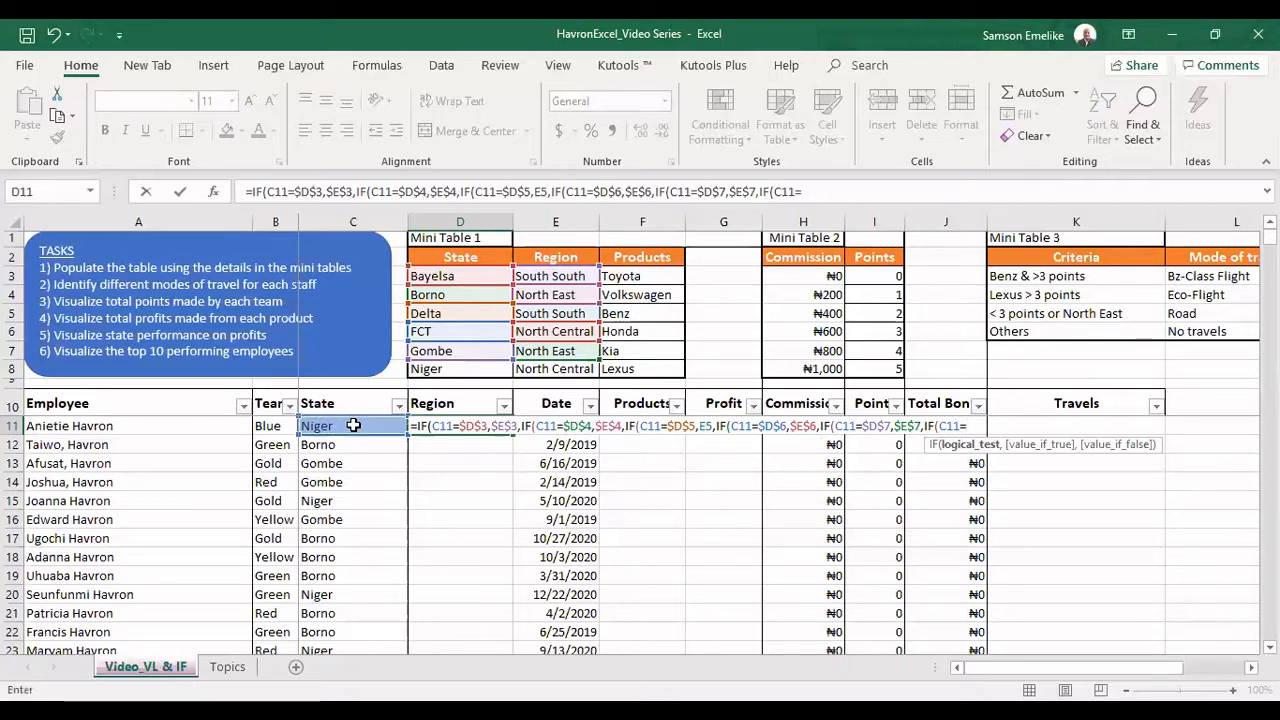
{"action": "left_click", "coordinate": [430, 369]}
{"action": "key", "text": "F4"}
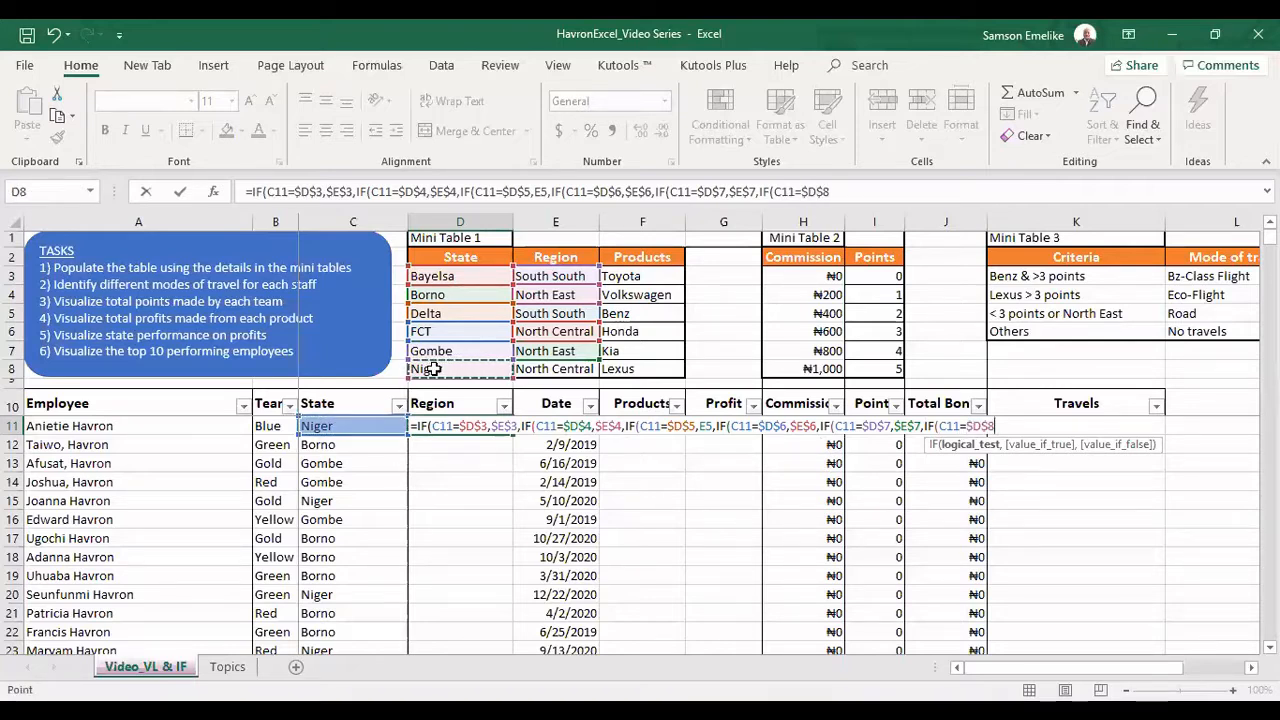
{"action": "type", "text": ","}
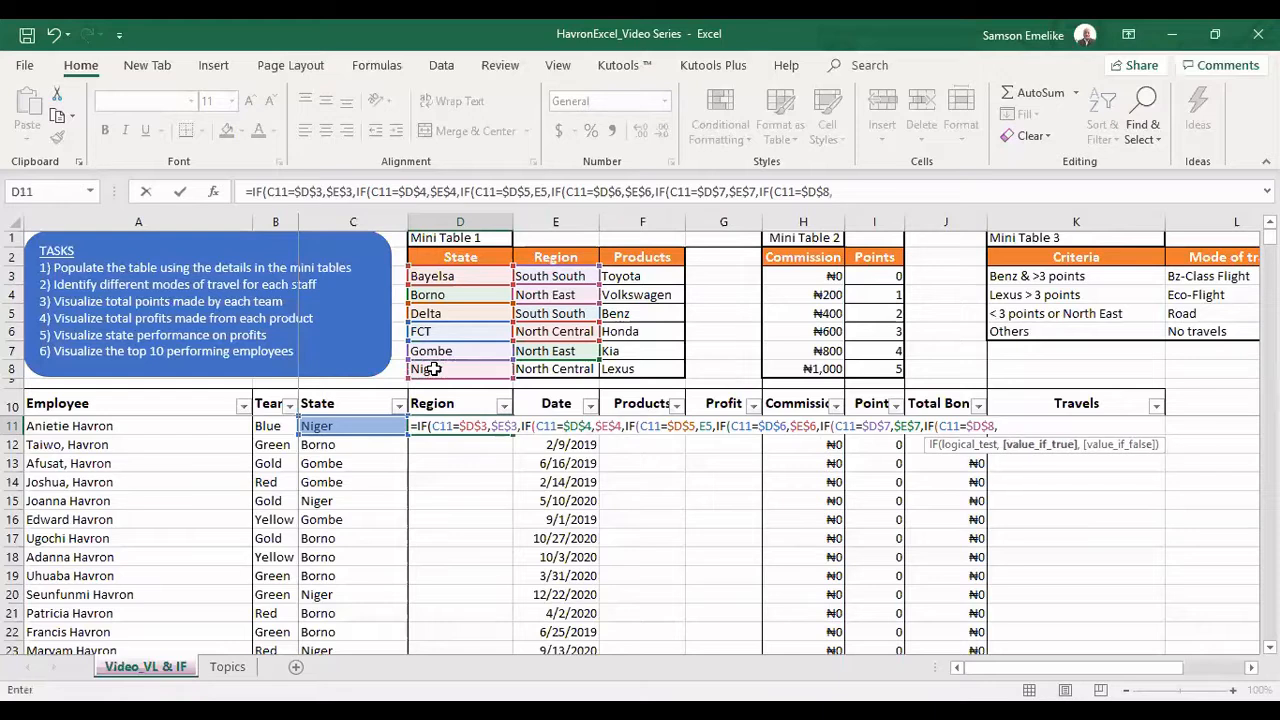
{"action": "left_click", "coordinate": [551, 369]}
{"action": "key", "text": "F4"}
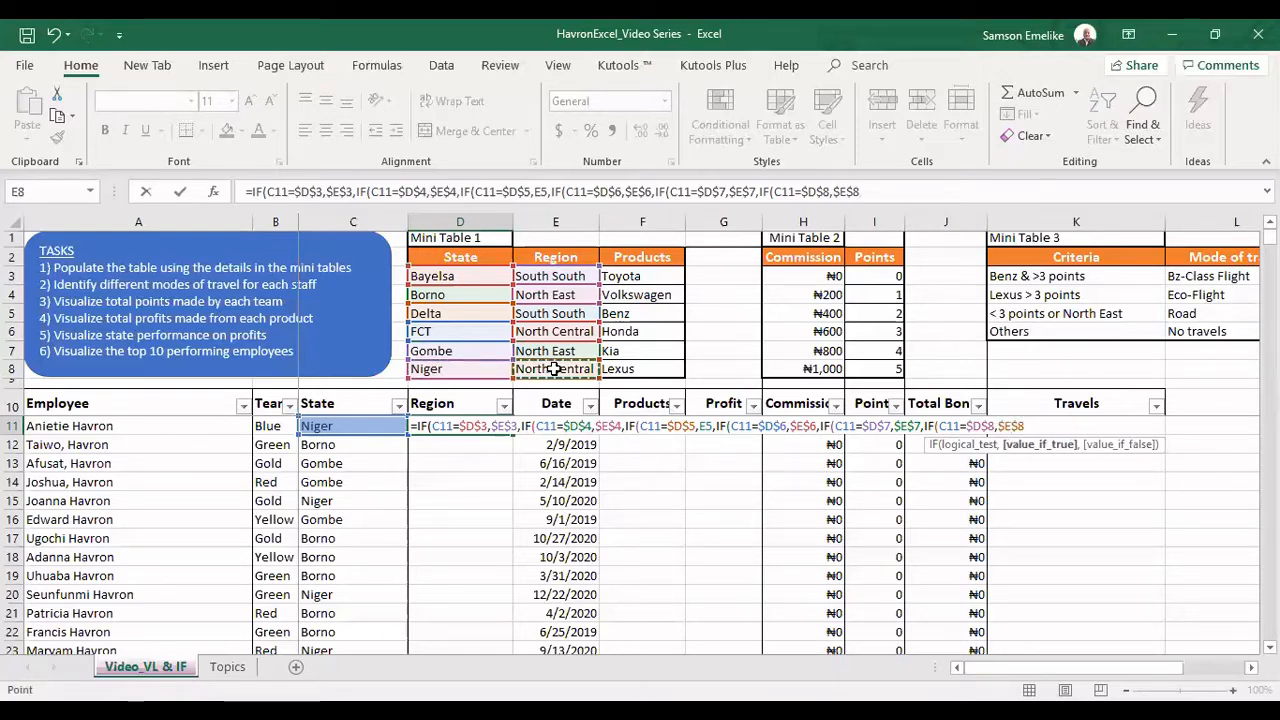
Complete the D11 formula with an empty string ("") as the last false value, closing all six IFs
{"action": "type", "text": ","}
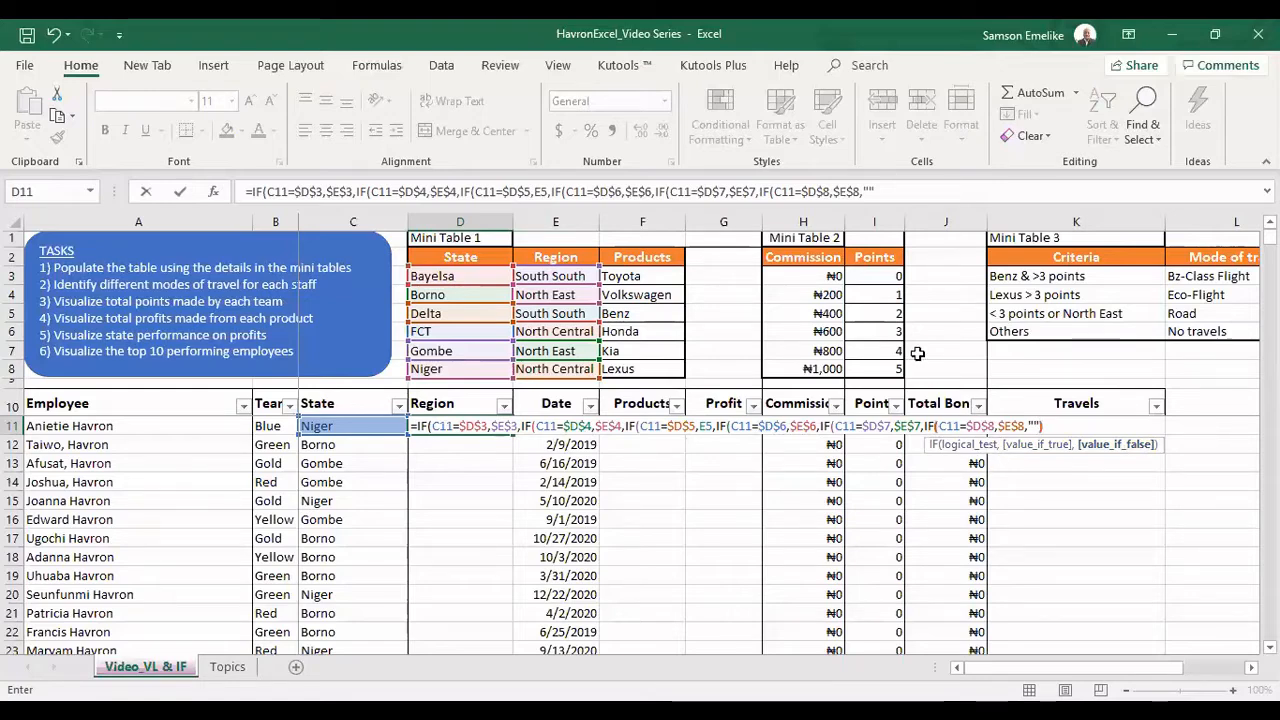
{"action": "type", "text": ")))))"}
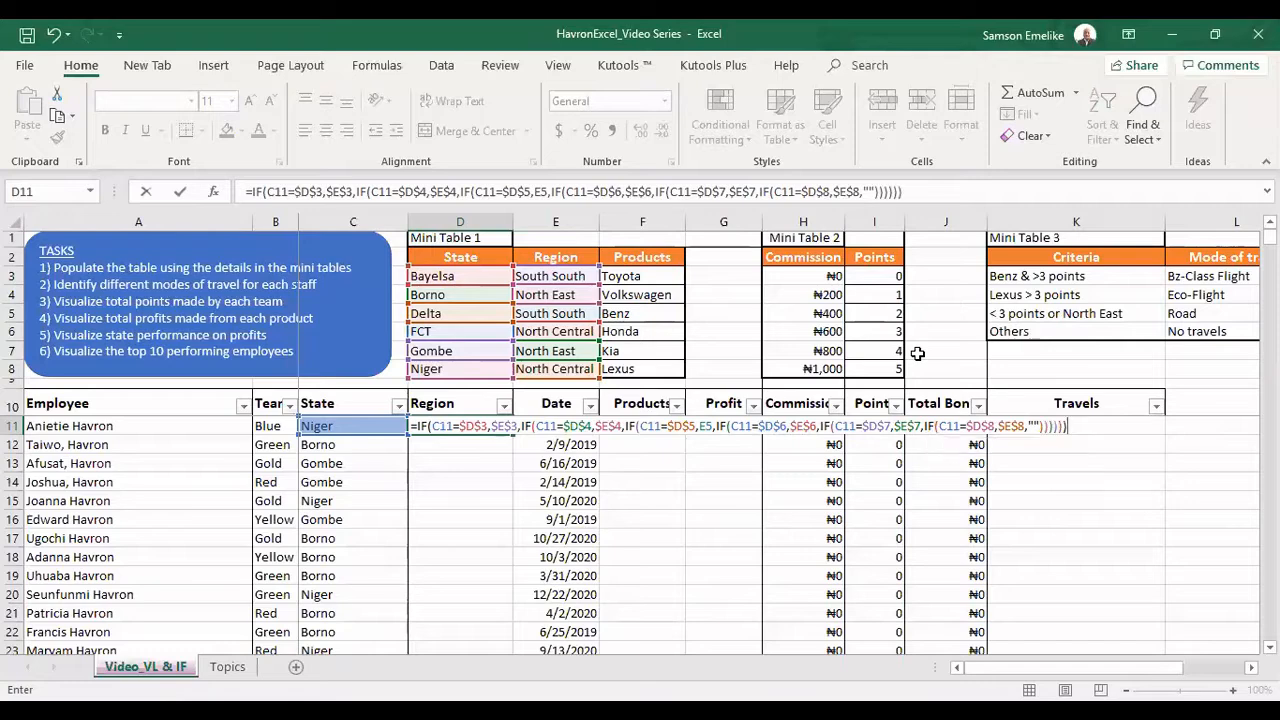
{"action": "key", "text": "Return"}
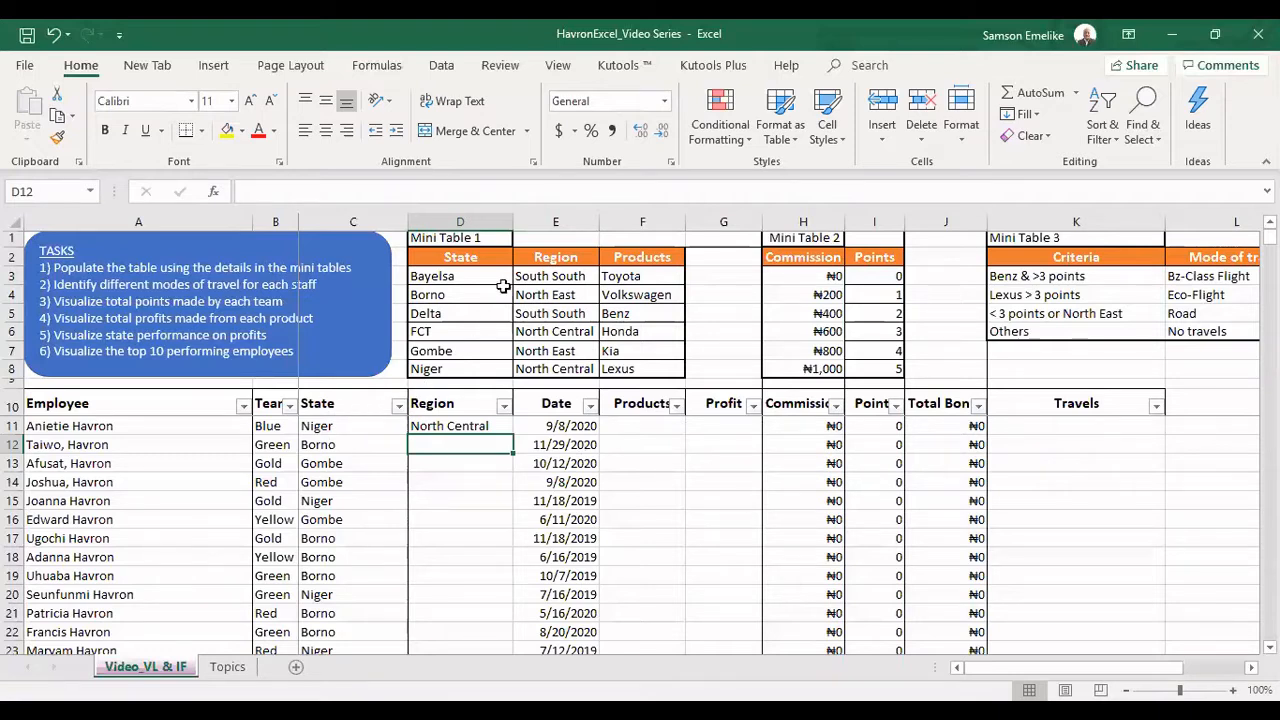
Fill the D11 formula down the whole Region column of the employee table
{"action": "left_click", "coordinate": [494, 425]}
{"action": "double_click", "coordinate": [516, 435]}
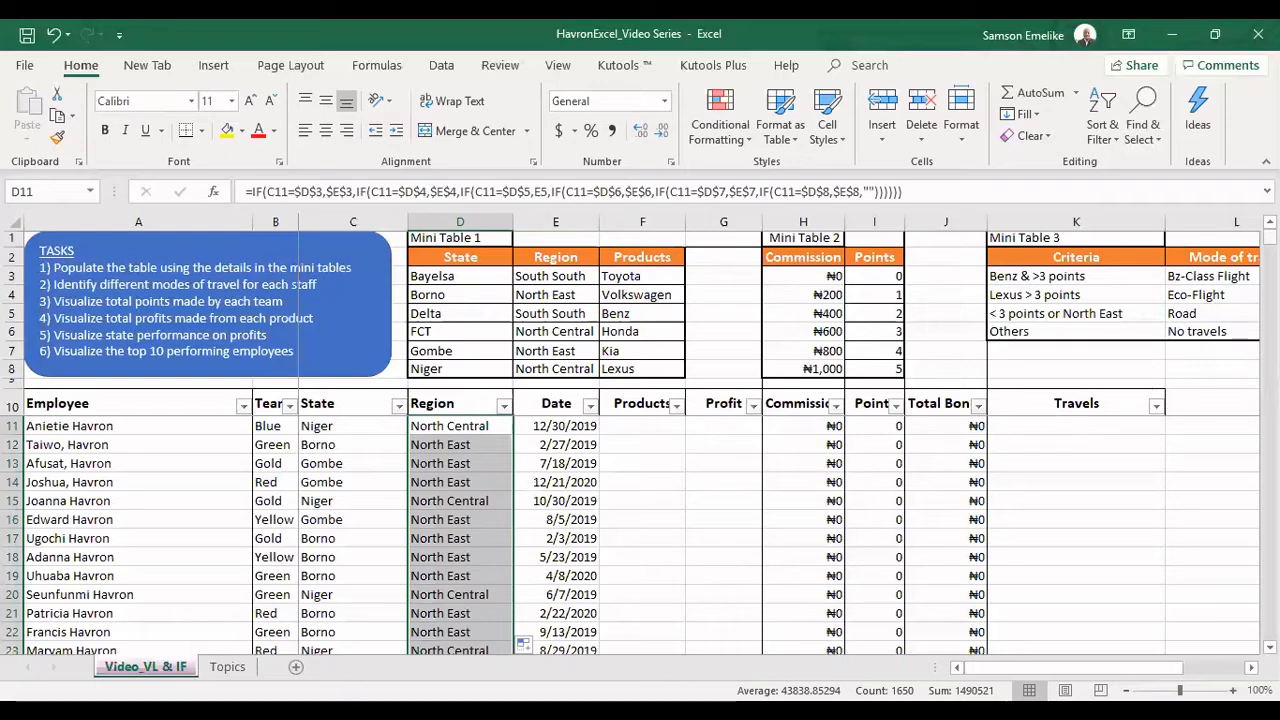
{"action": "mouse_move", "coordinate": [1270, 238]}
{"action": "left_mouse_down"}
{"action": "mouse_move", "coordinate": [1270, 619]}
{"action": "mouse_move", "coordinate": [1270, 237]}
{"action": "left_mouse_up"}
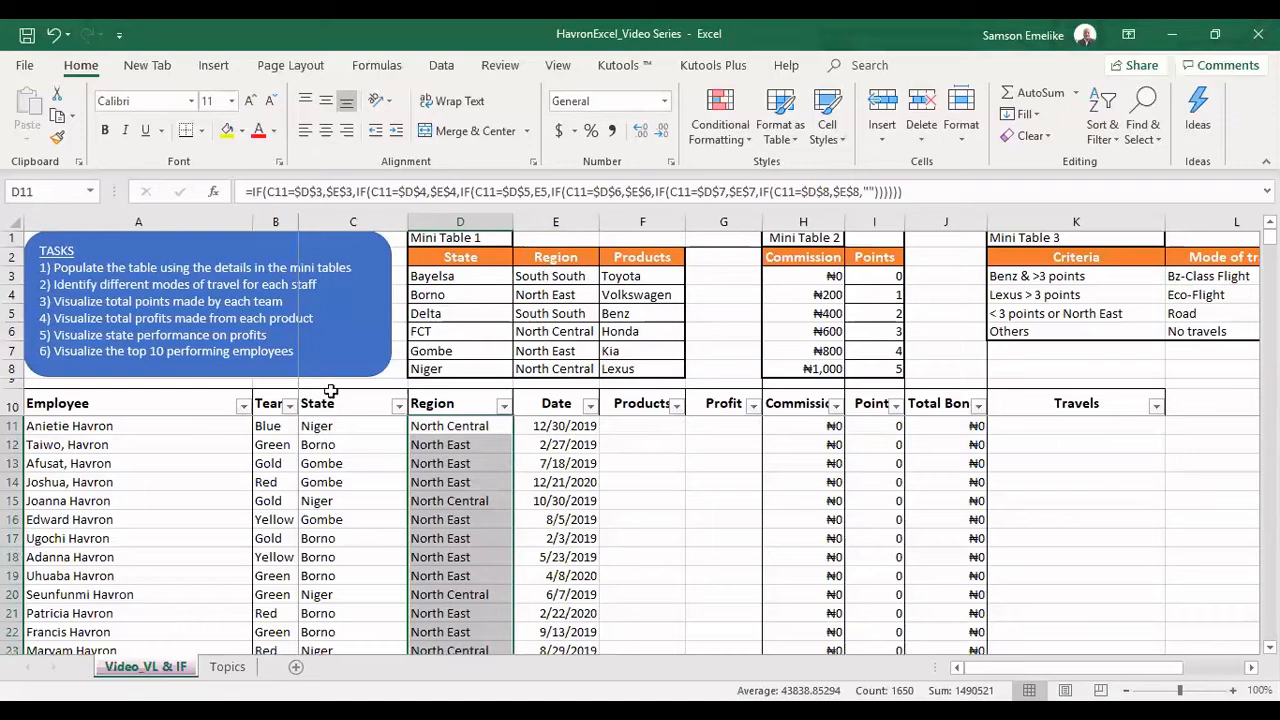
Begin an IF formula in Products cell F11 that returns $F$3 when C11 equals $D$3, using absolute references to Mini Table 1
{"action": "left_click", "coordinate": [640, 425]}
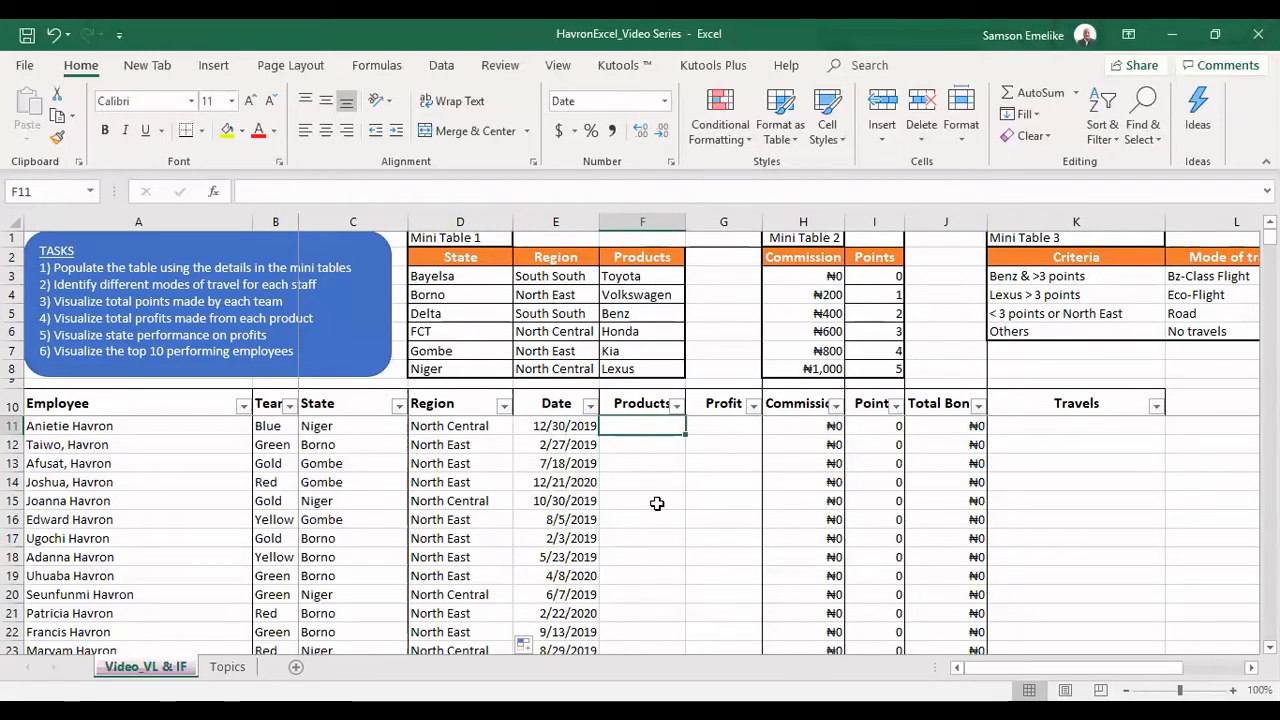
{"action": "type", "text": "="}
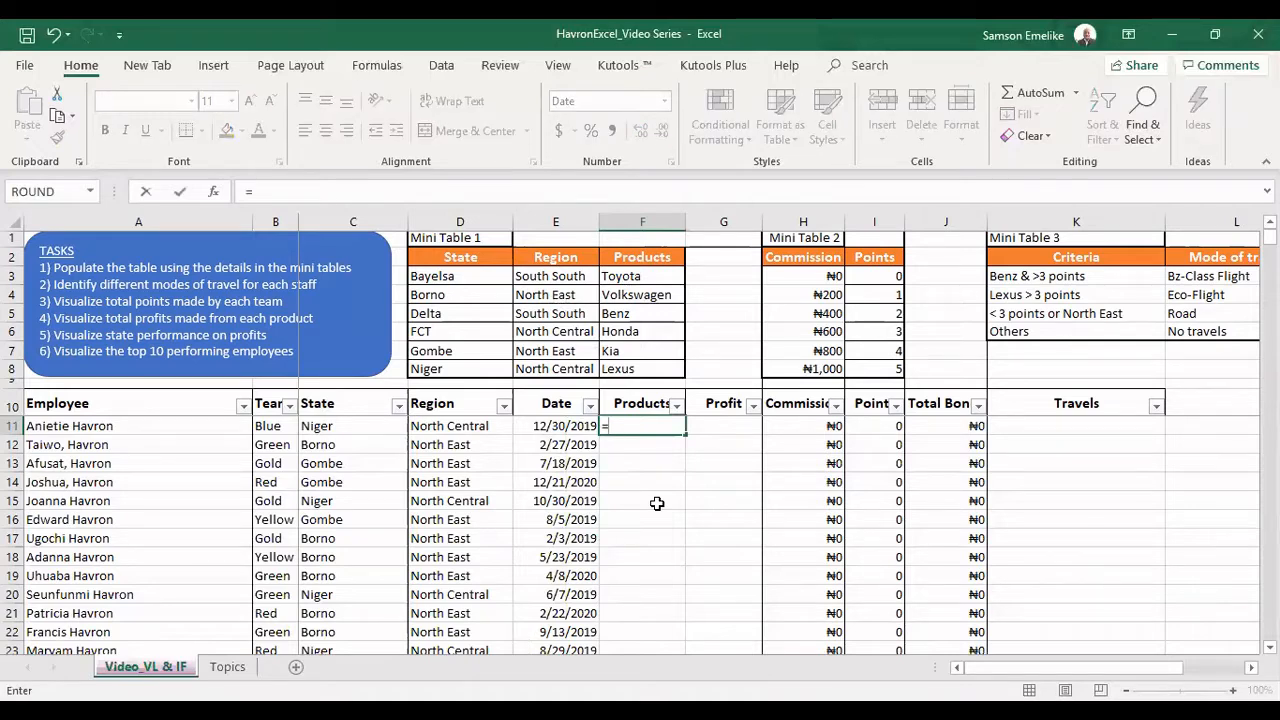
{"action": "type", "text": "if"}
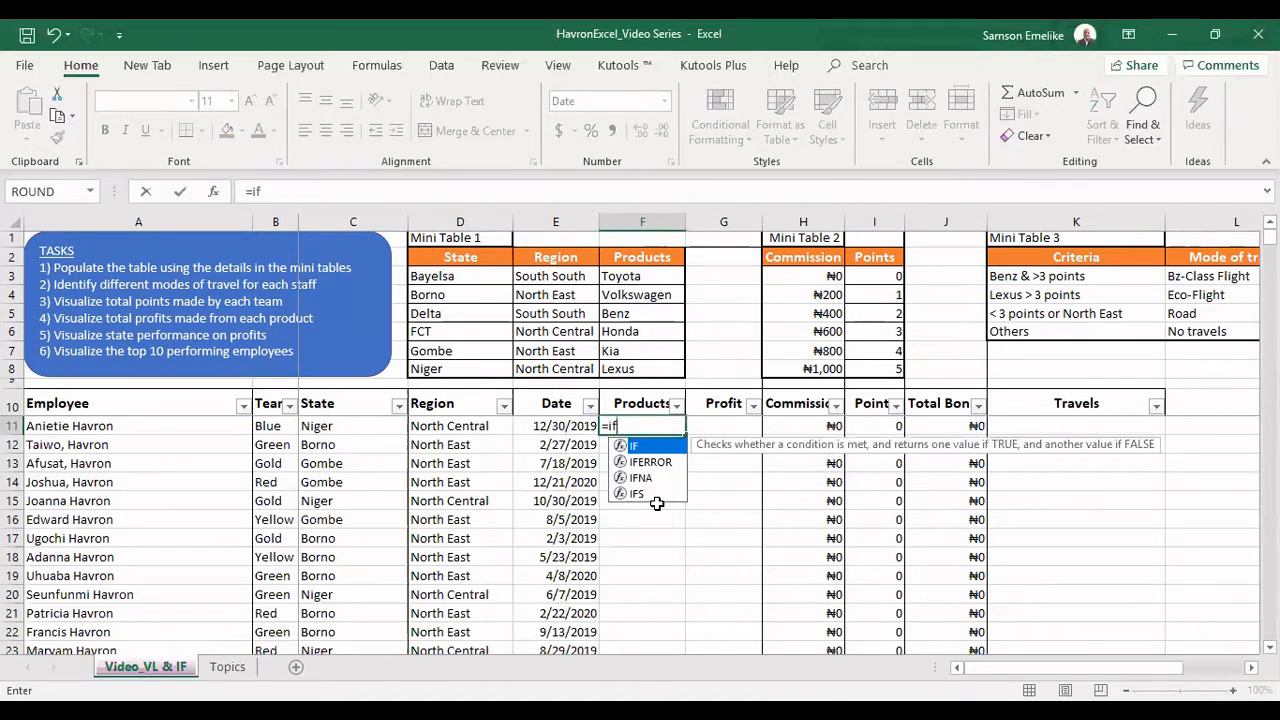
{"action": "key", "text": "Tab"}
{"action": "left_click", "coordinate": [357, 425]}
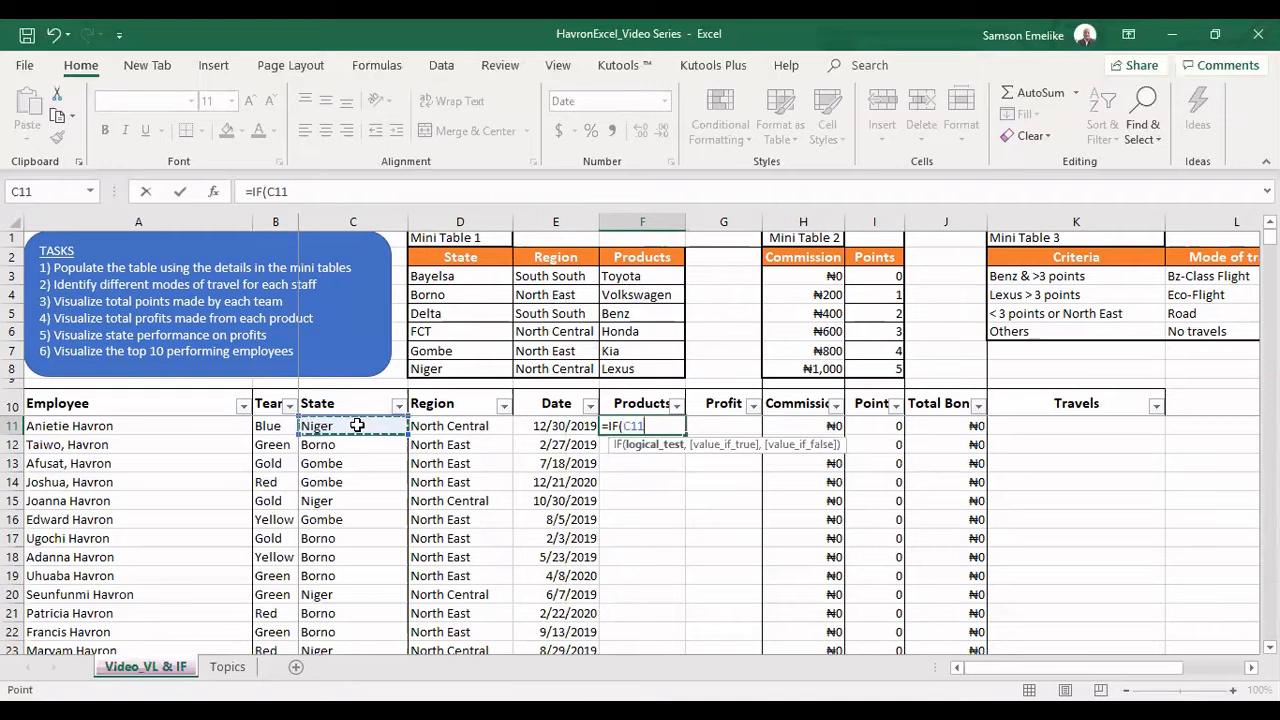
{"action": "type", "text": "="}
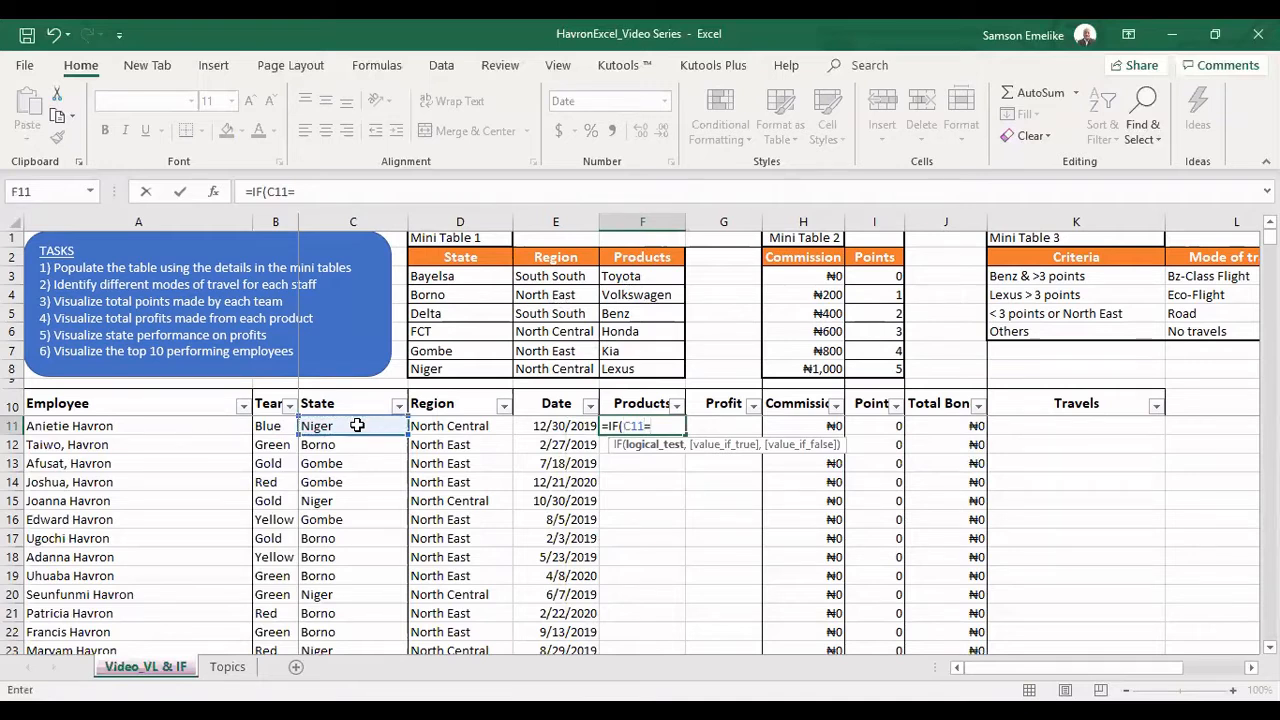
{"action": "left_click", "coordinate": [460, 275]}
{"action": "key", "text": "F4"}
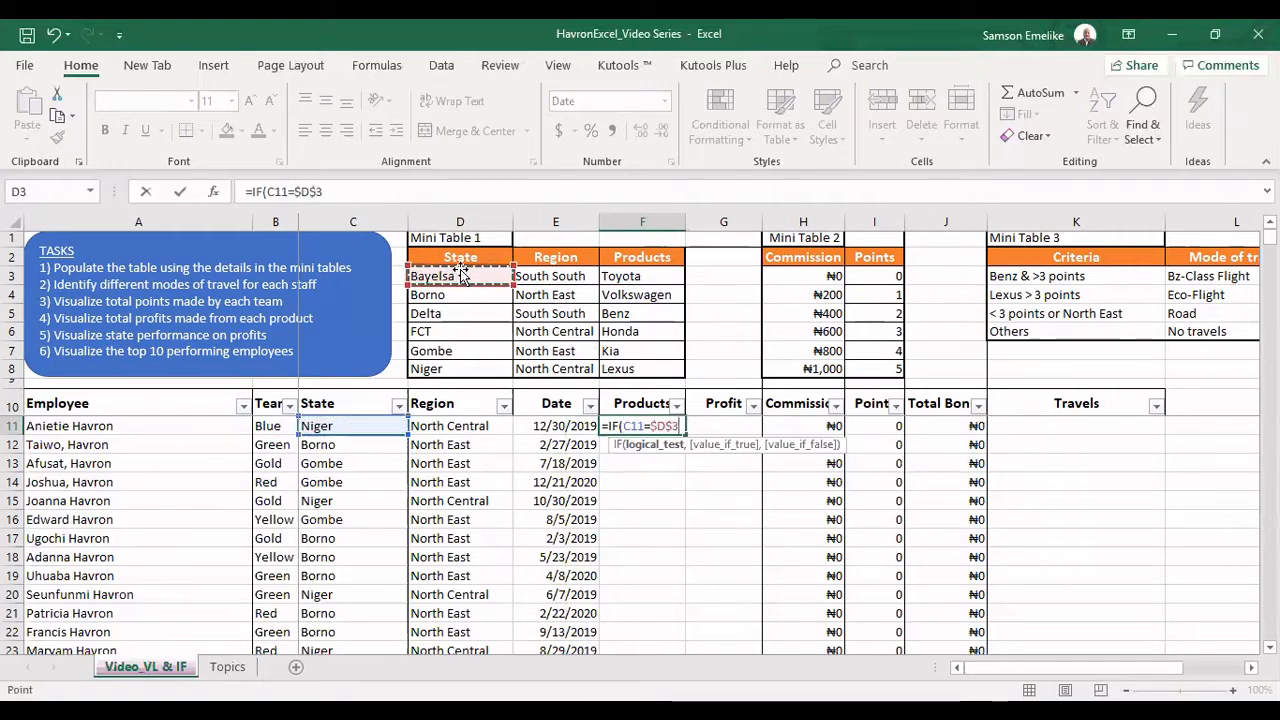
{"action": "type", "text": ","}
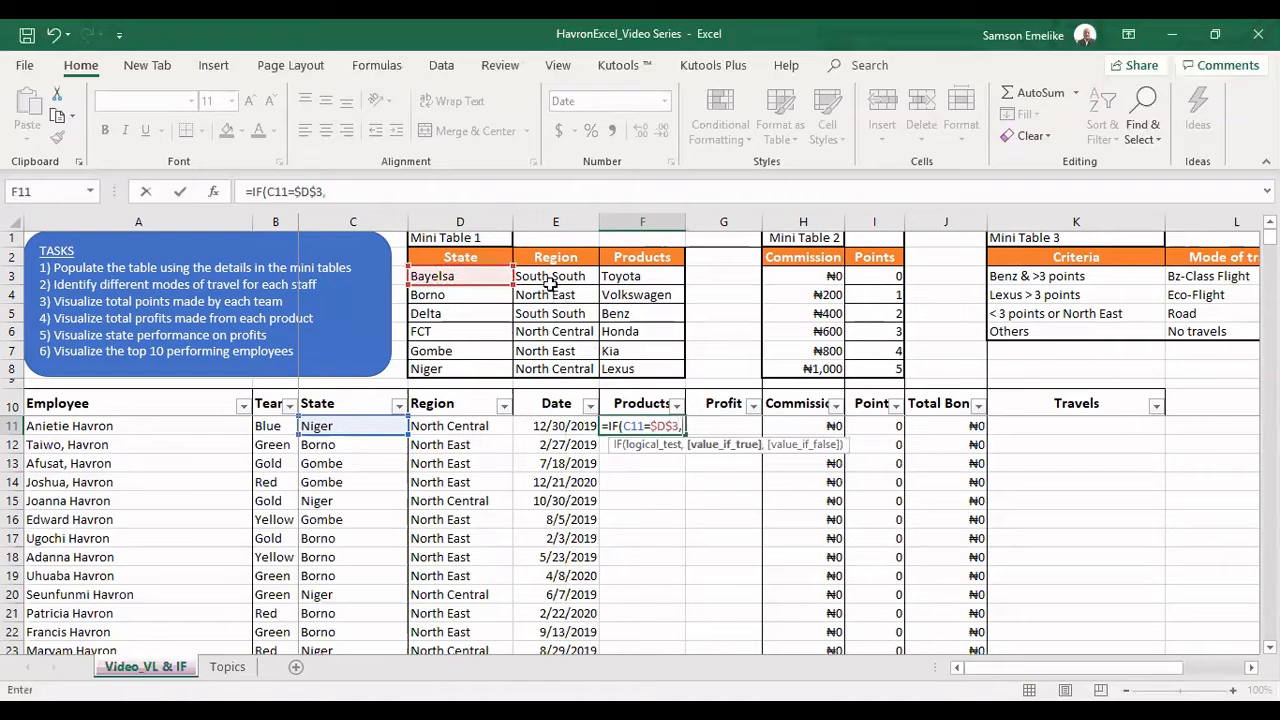
{"action": "left_click", "coordinate": [628, 276]}
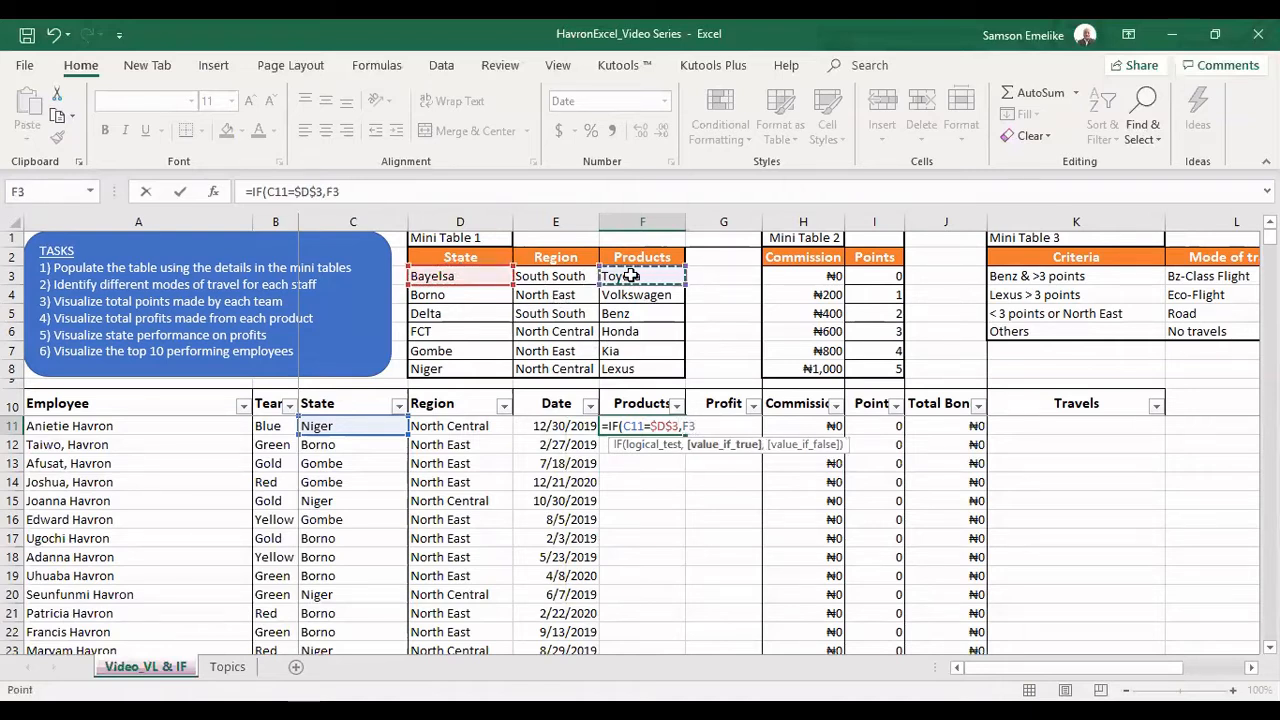
{"action": "key", "text": "F4"}
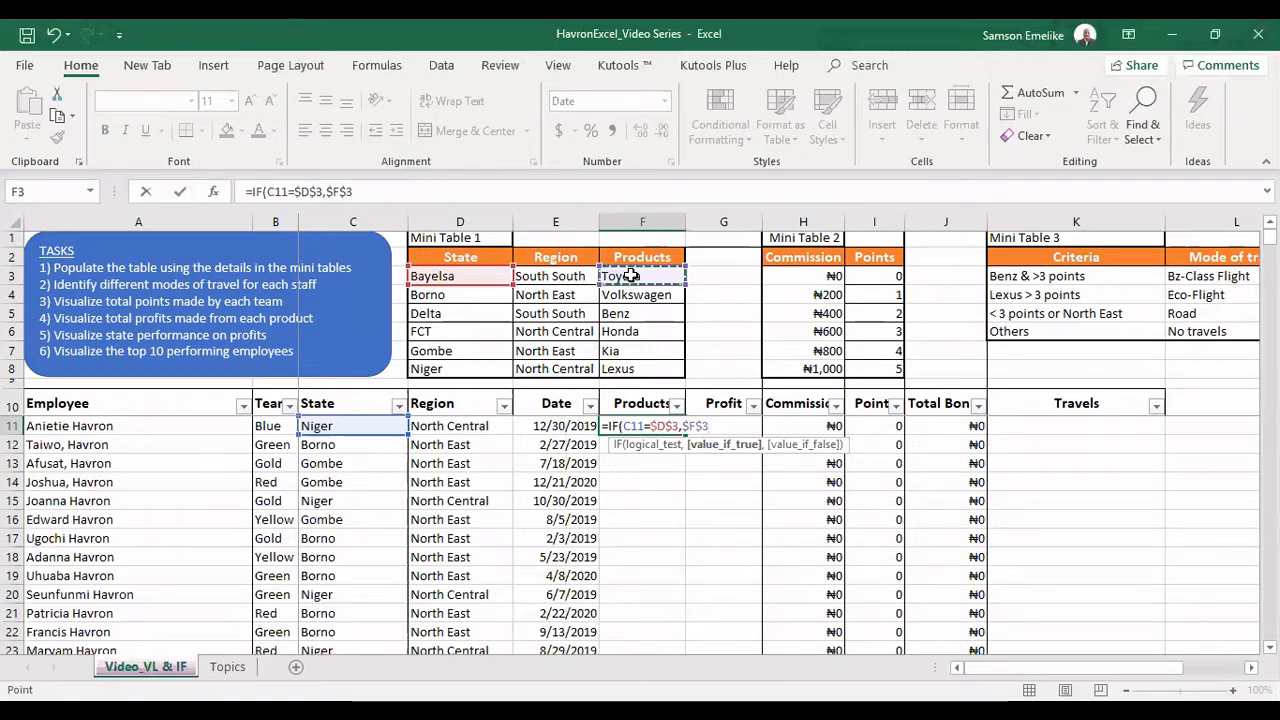
Nest a second IF in the F11 formula that returns $F$4 when C11 equals $D$4
{"action": "type", "text": ","}
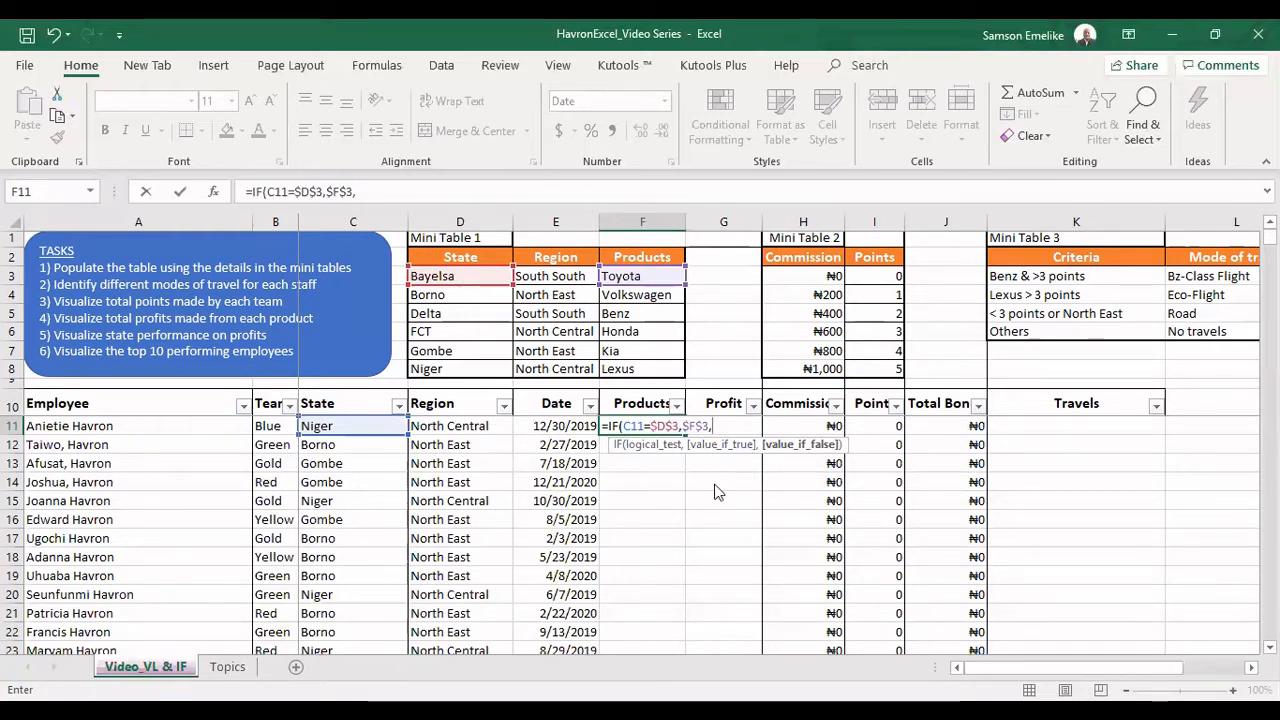
{"action": "type", "text": "IF("}
{"action": "left_click", "coordinate": [352, 425]}
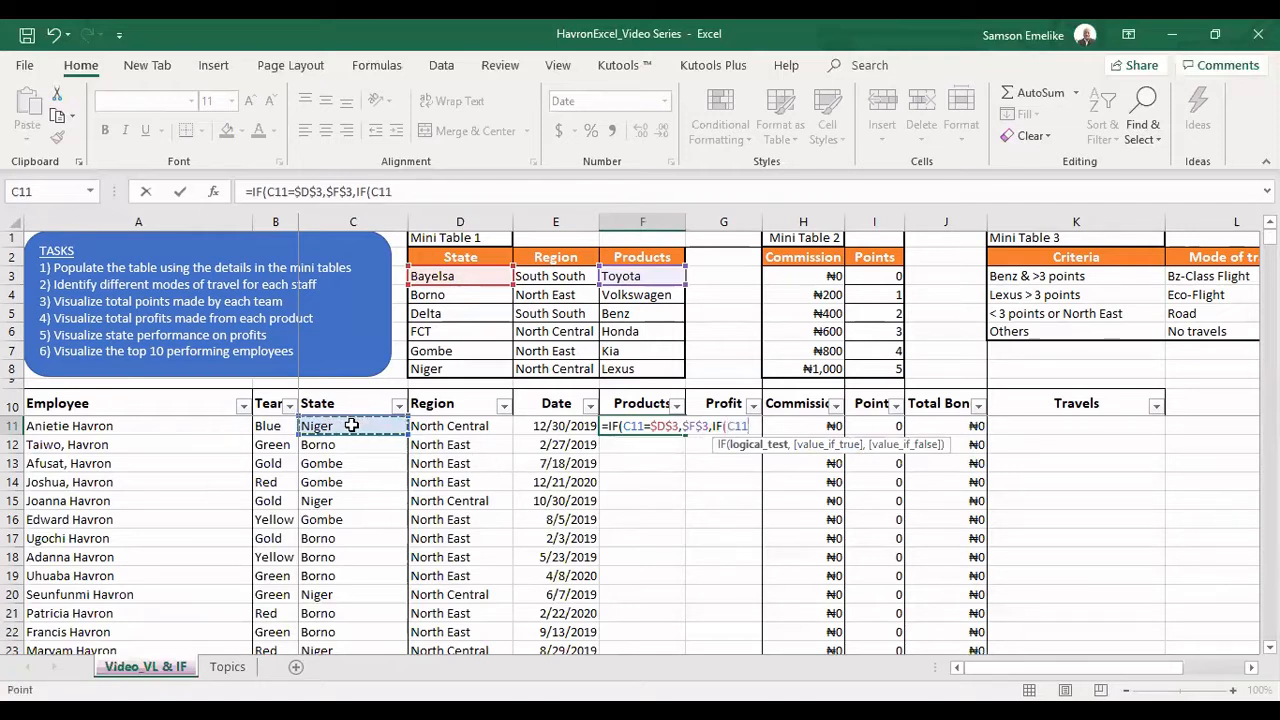
{"action": "type", "text": "="}
{"action": "left_click", "coordinate": [465, 294]}
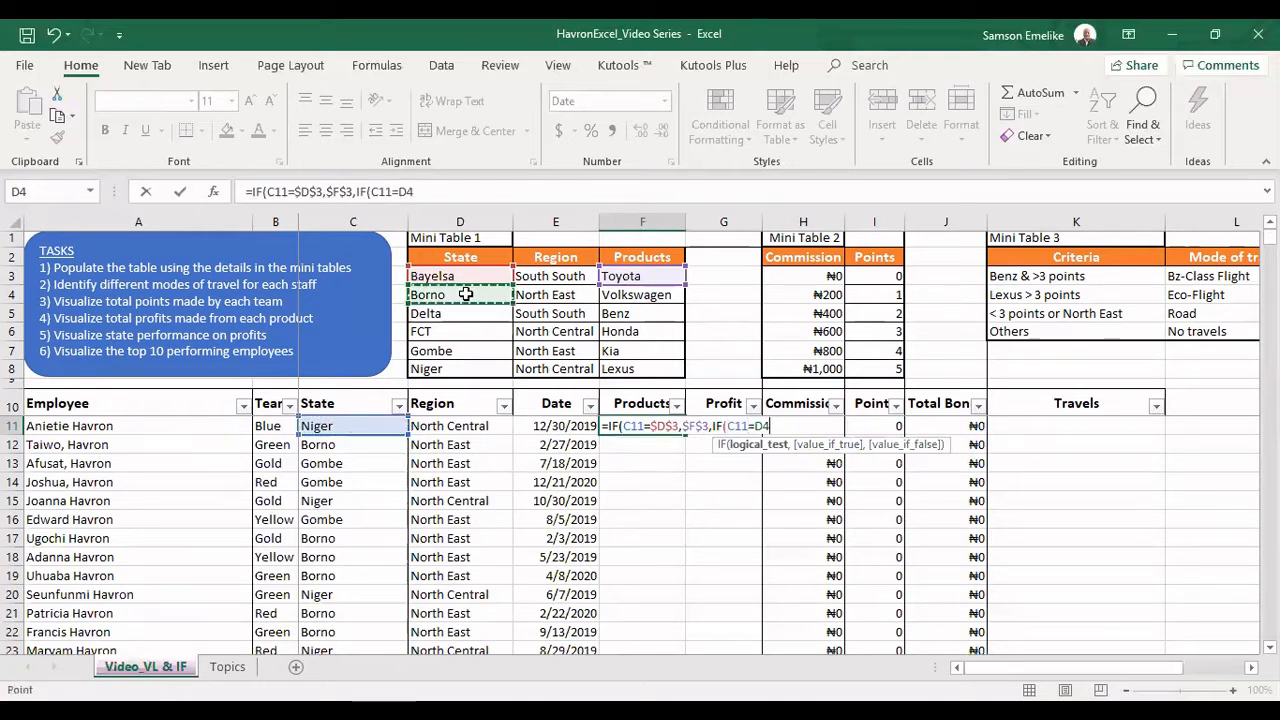
{"action": "key", "text": "F4"}
{"action": "type", "text": ","}
{"action": "left_click", "coordinate": [643, 294]}
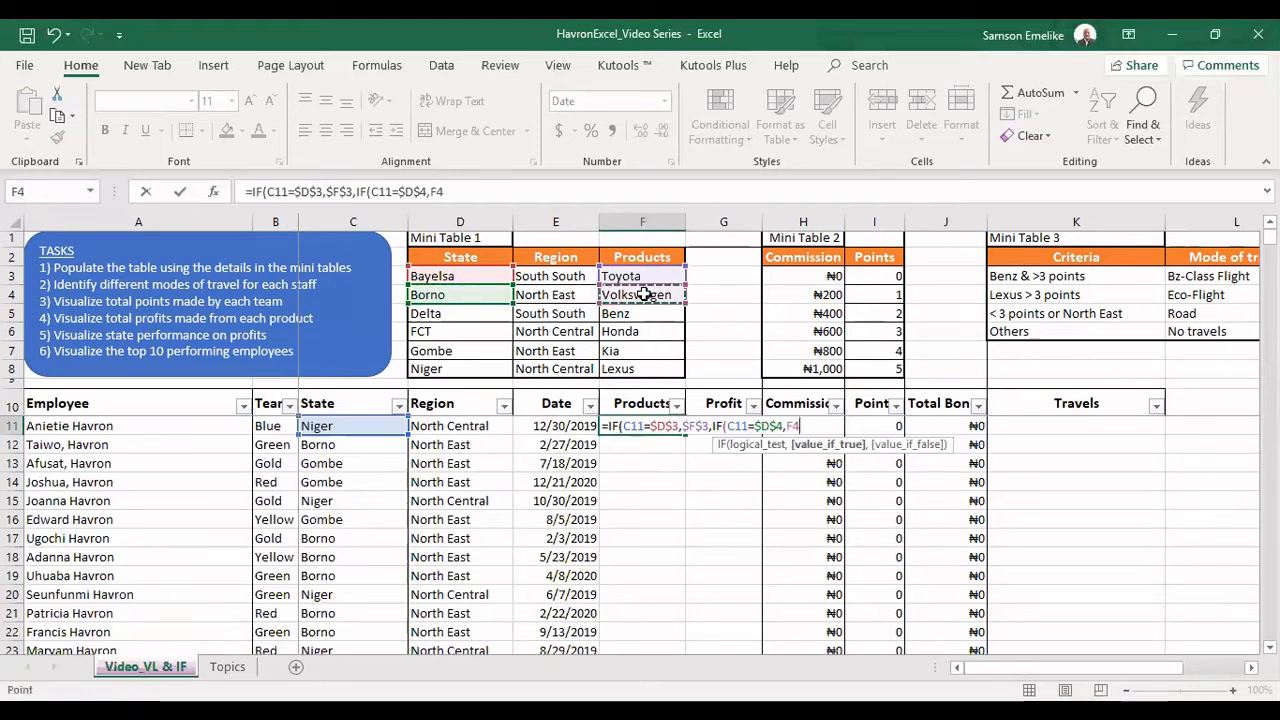
{"action": "key", "text": "F4"}
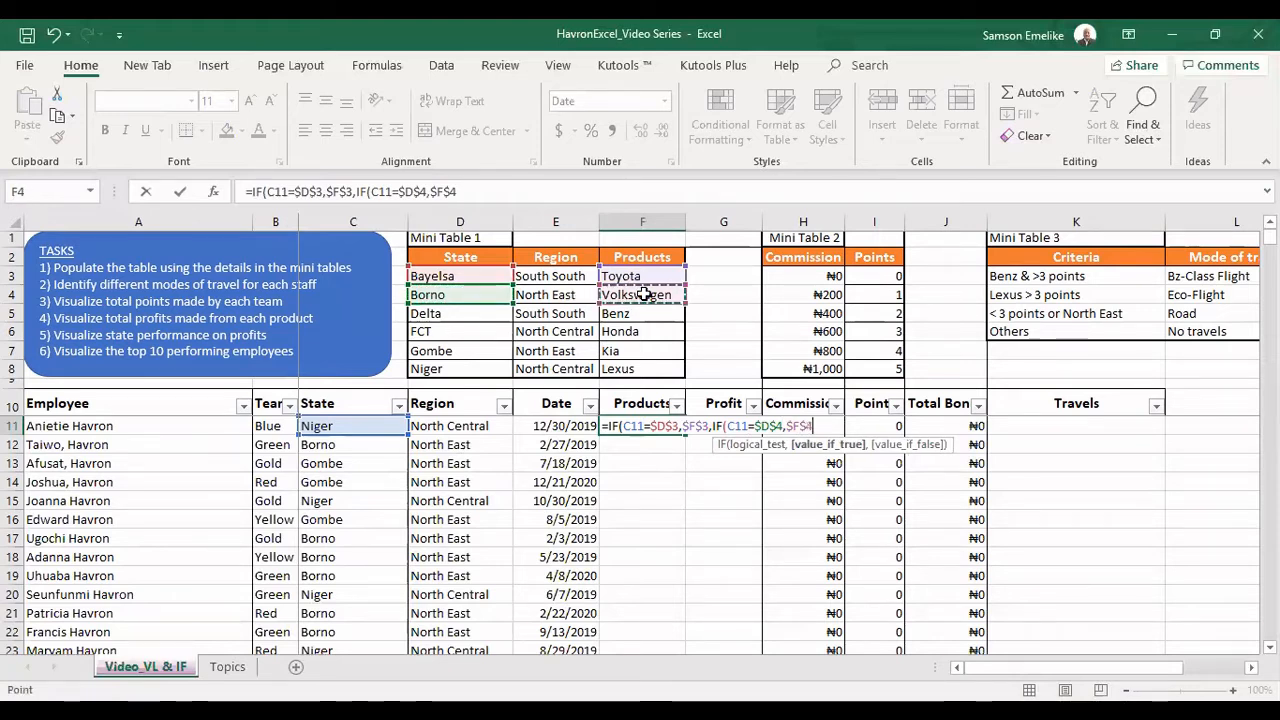
Nest a third IF in the F11 formula that returns $F$5 when C11 equals $D$5
{"action": "type", "text": ","}
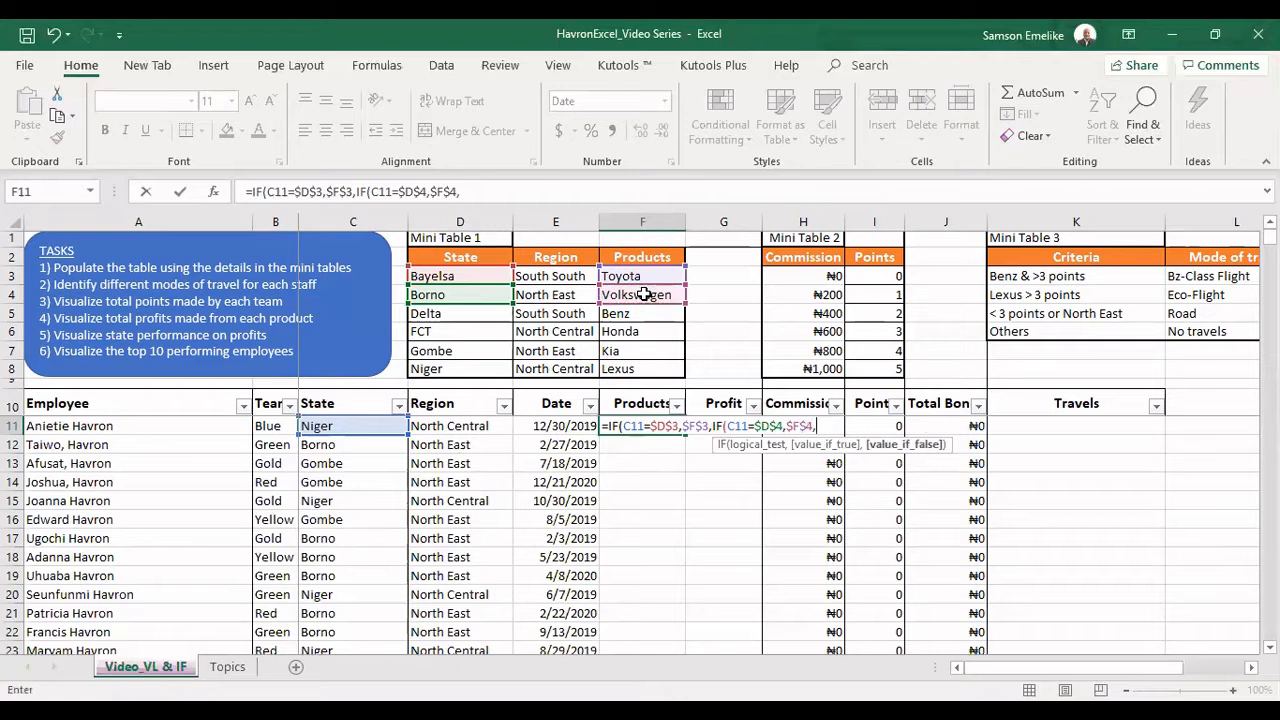
{"action": "type", "text": "IF("}
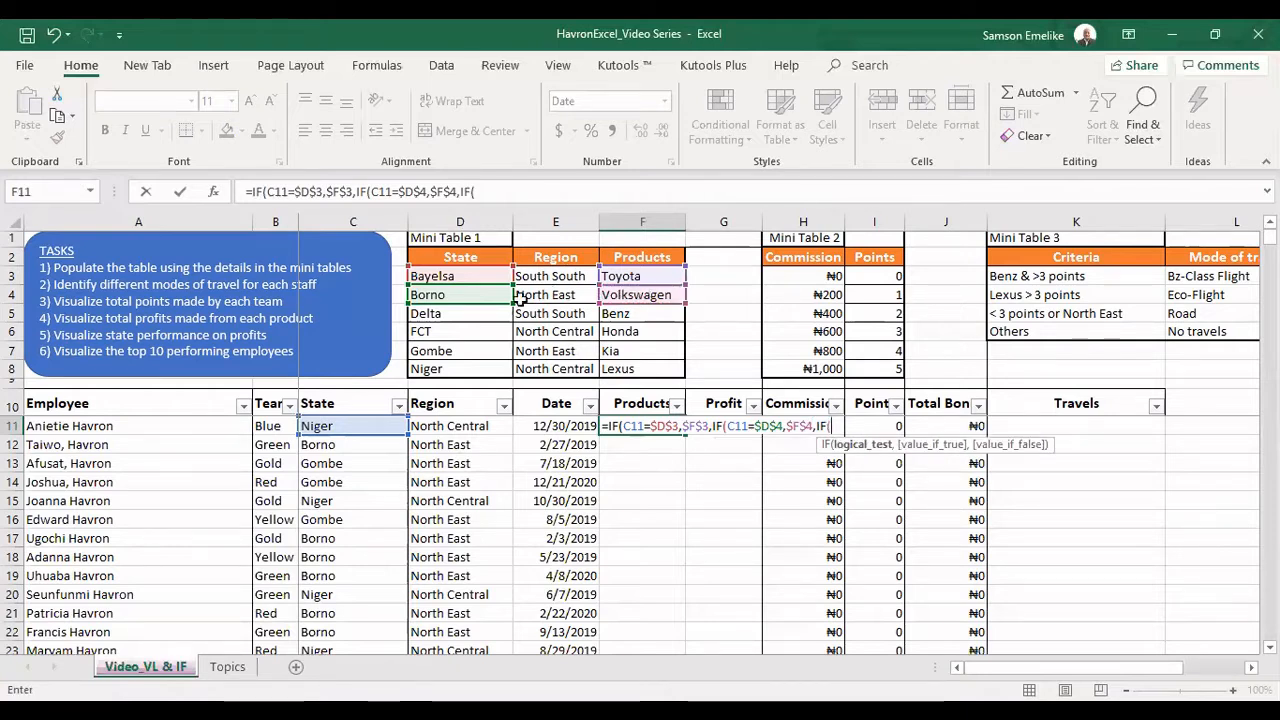
{"action": "left_click", "coordinate": [335, 427]}
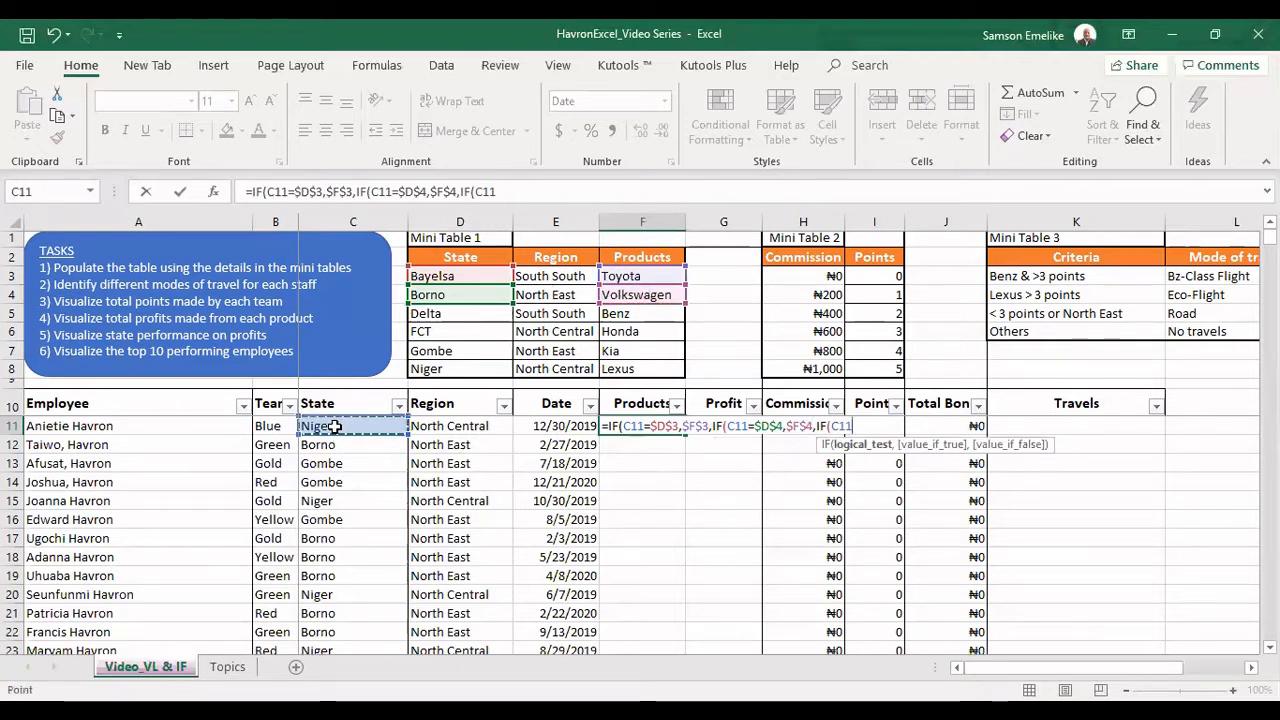
{"action": "type", "text": "="}
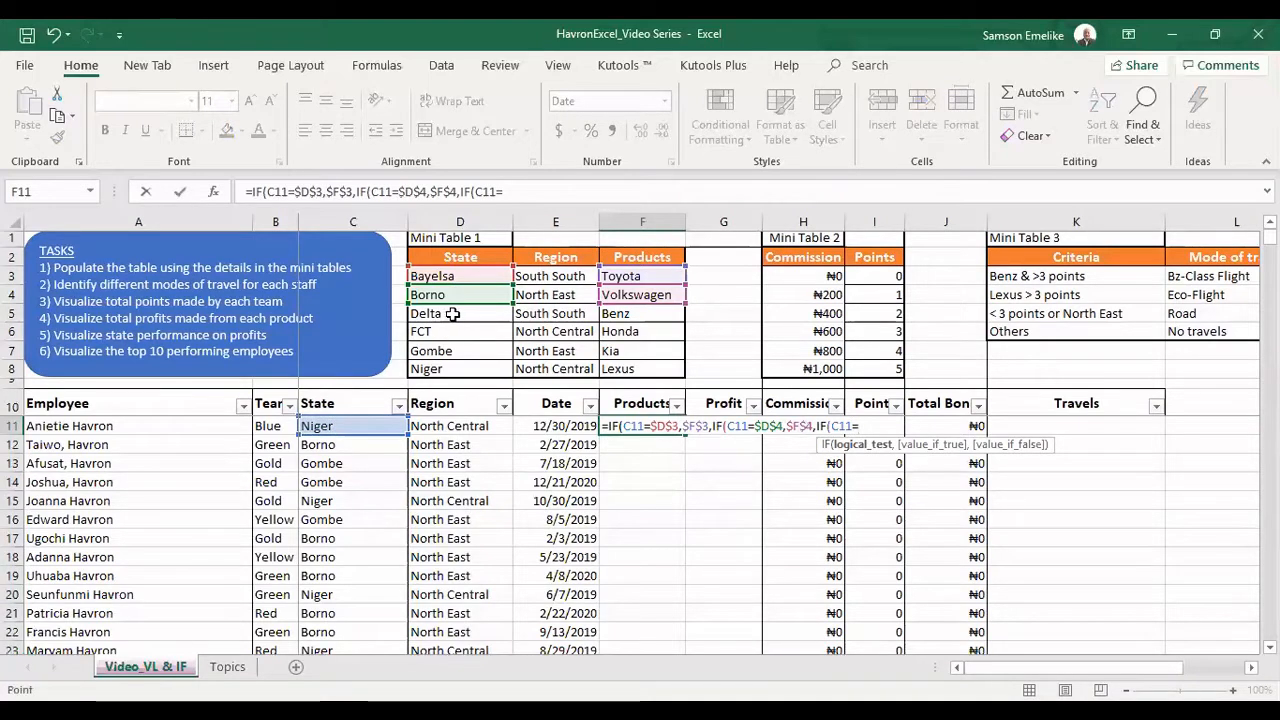
{"action": "left_click", "coordinate": [452, 314]}
{"action": "key", "text": "F4"}
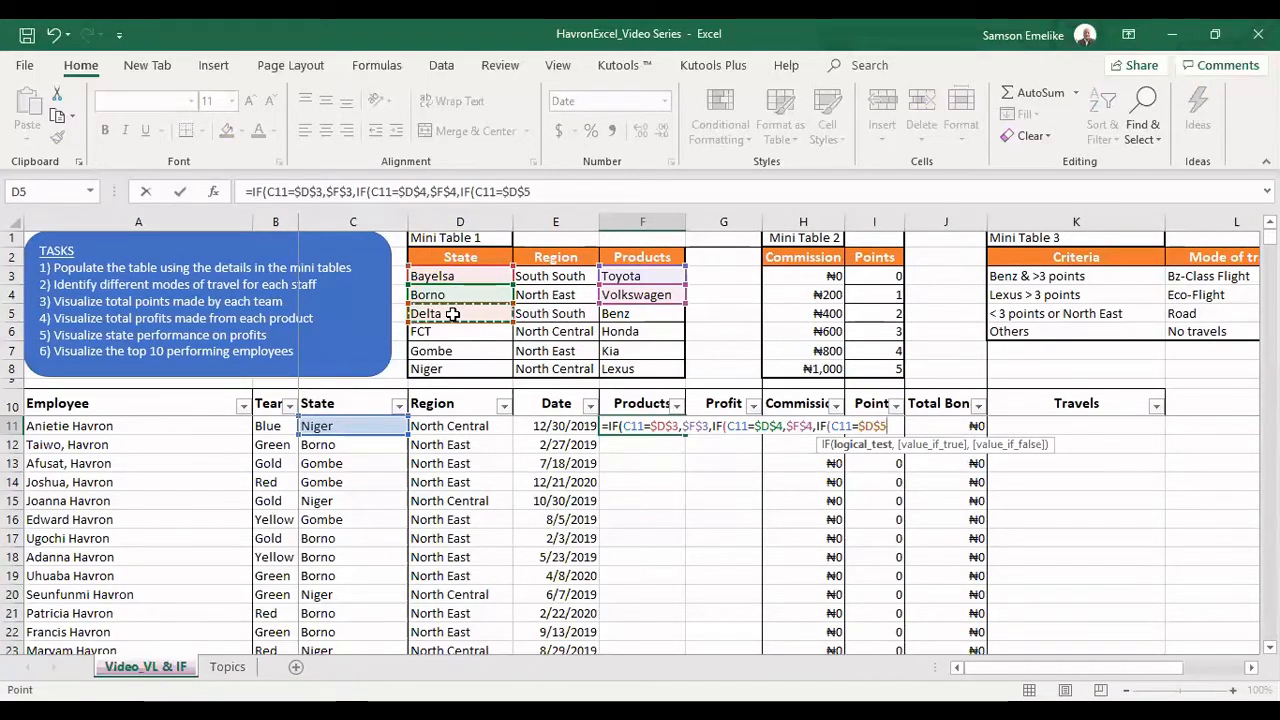
{"action": "left_click", "coordinate": [622, 313]}
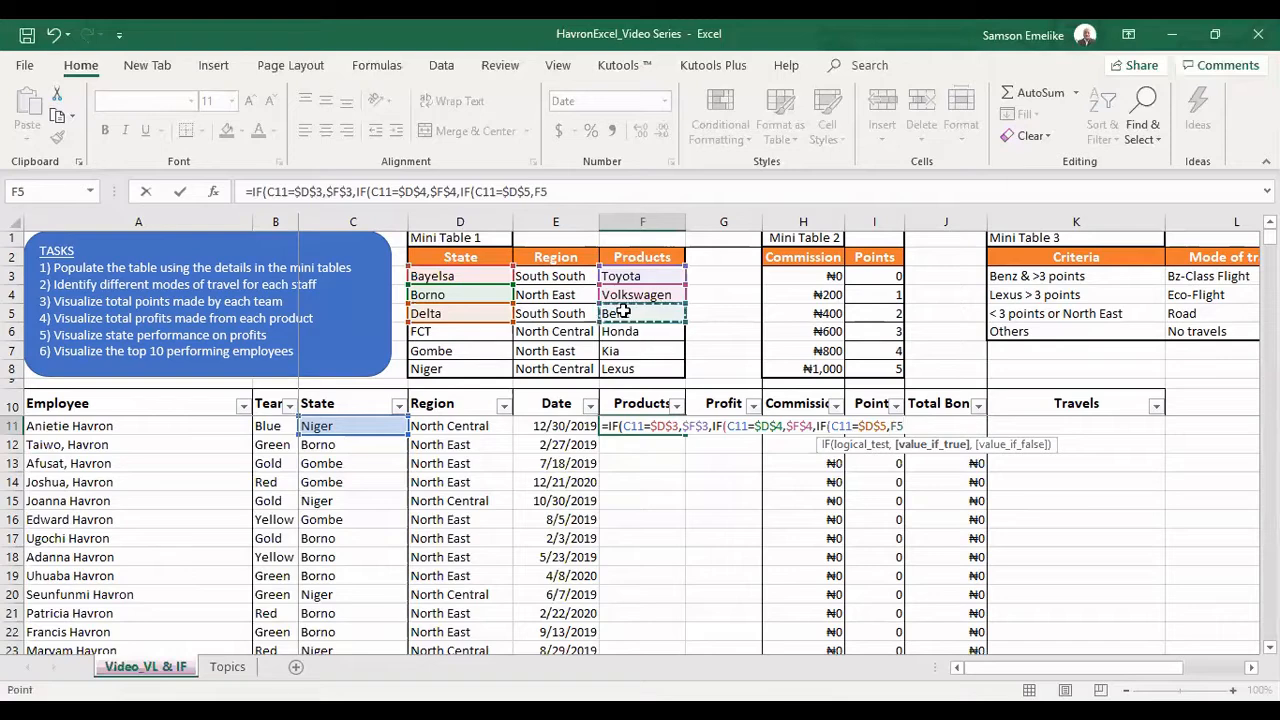
{"action": "key", "text": "F4"}
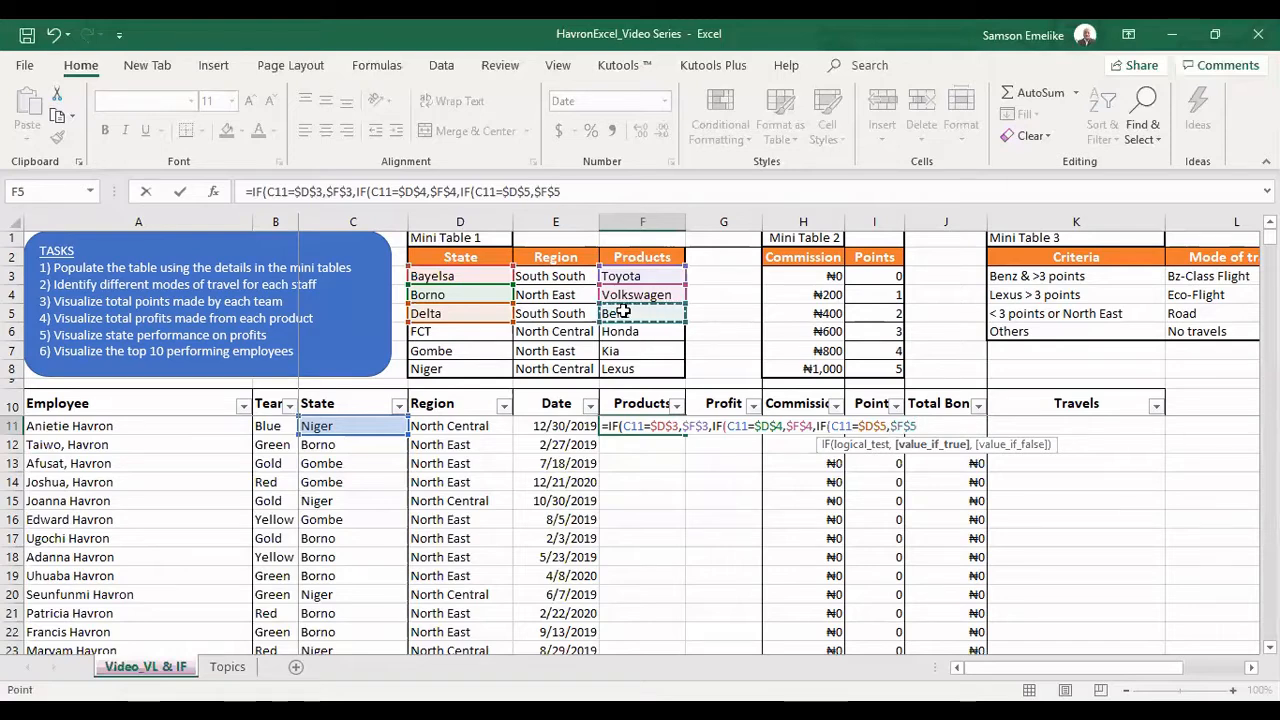
Nest a fourth IF in the F11 formula that returns $F$6 when C11 equals $D$6
{"action": "type", "text": ","}
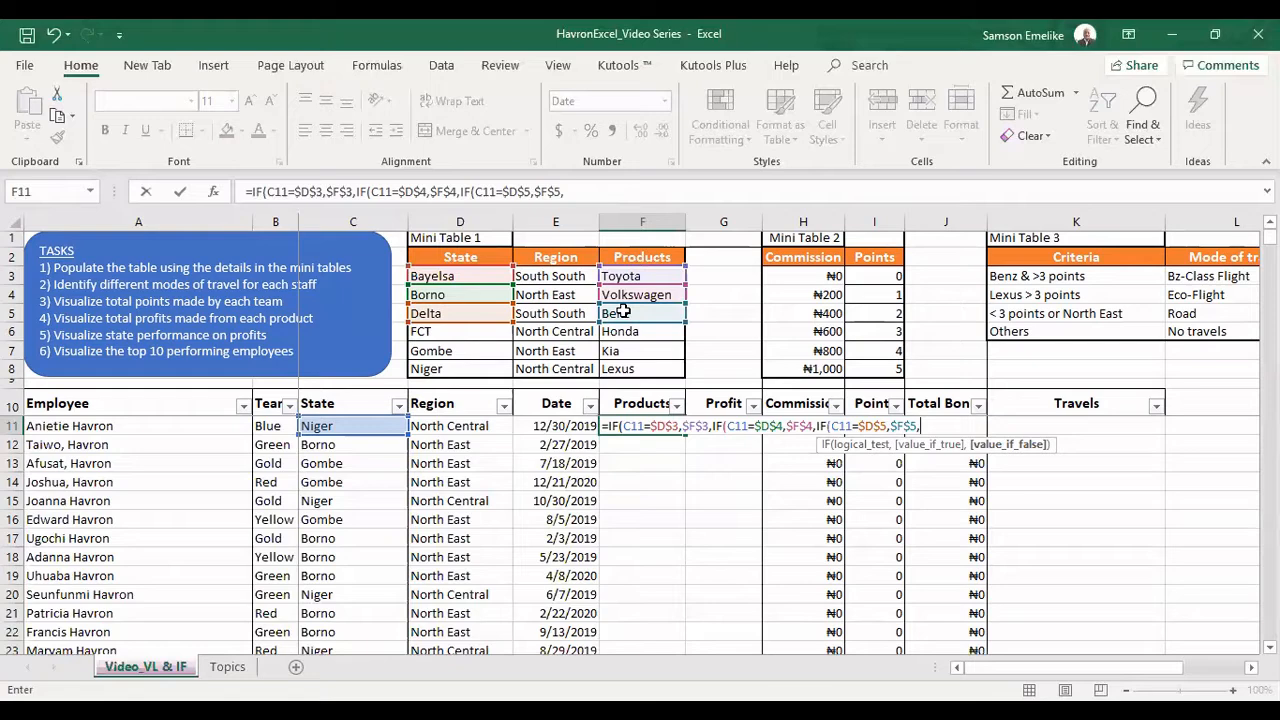
{"action": "type", "text": "IF("}
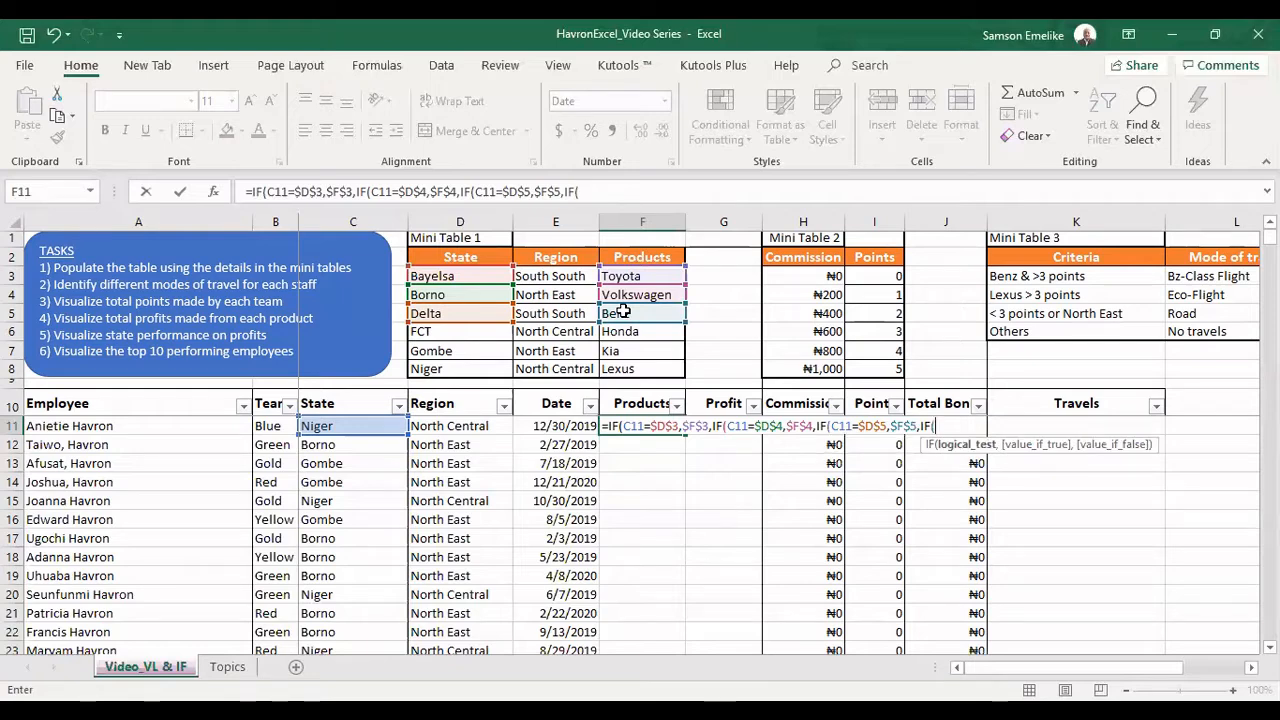
{"action": "left_click", "coordinate": [346, 424]}
{"action": "type", "text": "="}
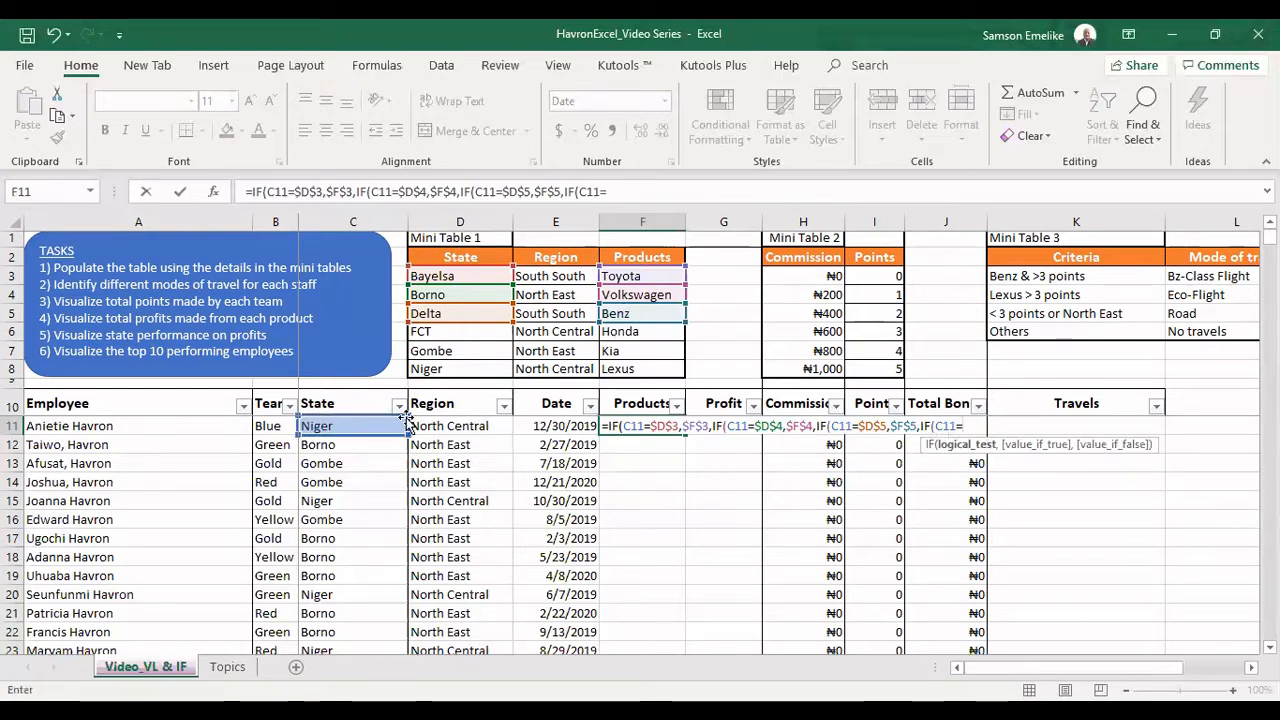
{"action": "left_click", "coordinate": [447, 328]}
{"action": "key", "text": "F4"}
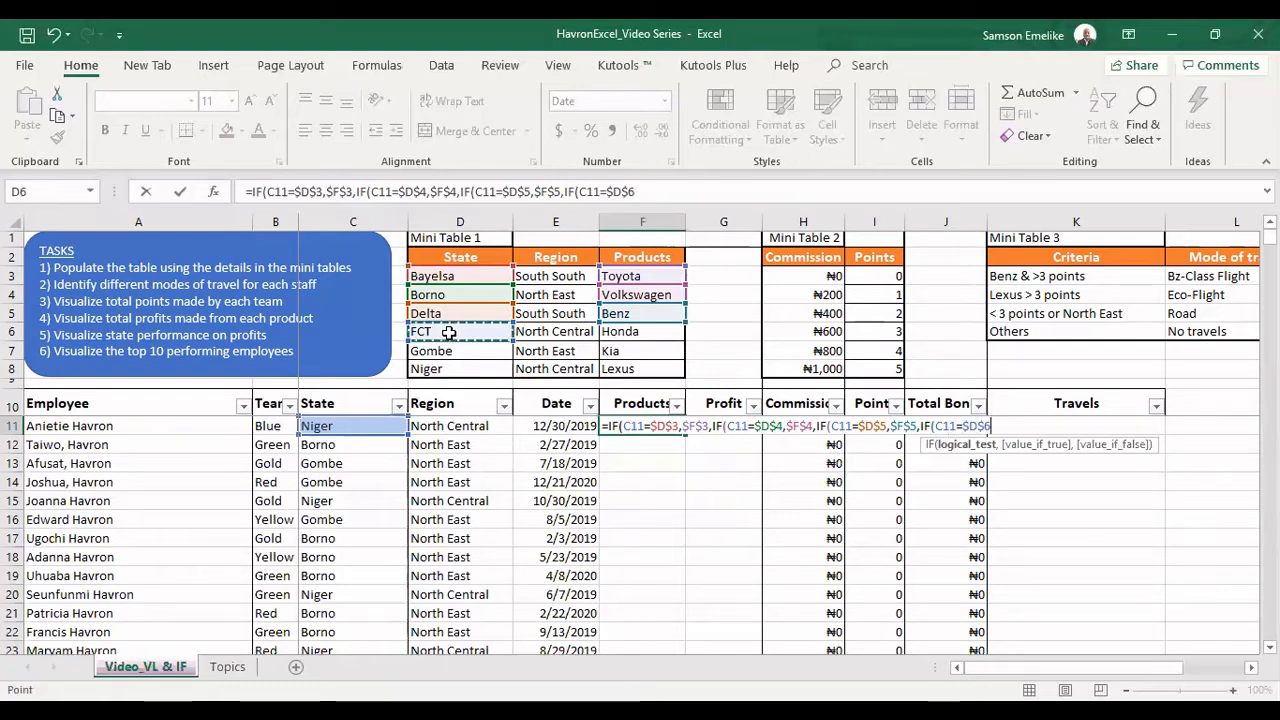
{"action": "type", "text": ","}
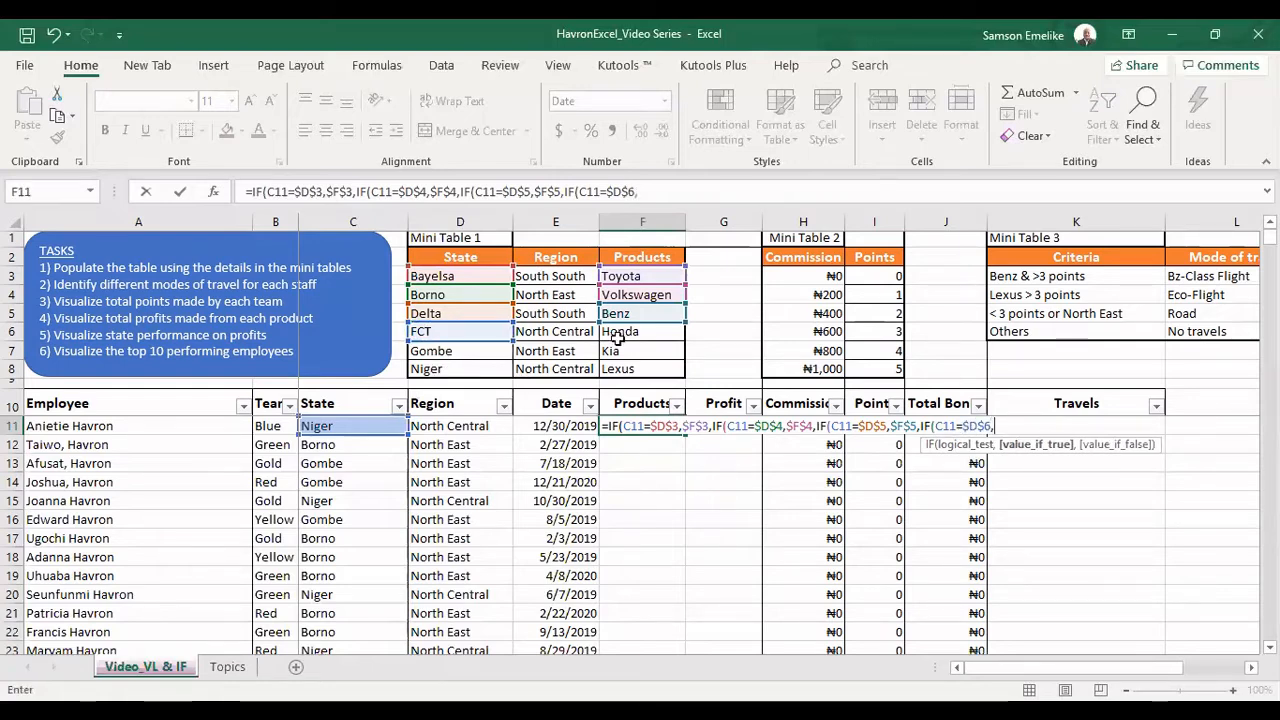
{"action": "left_click", "coordinate": [645, 331]}
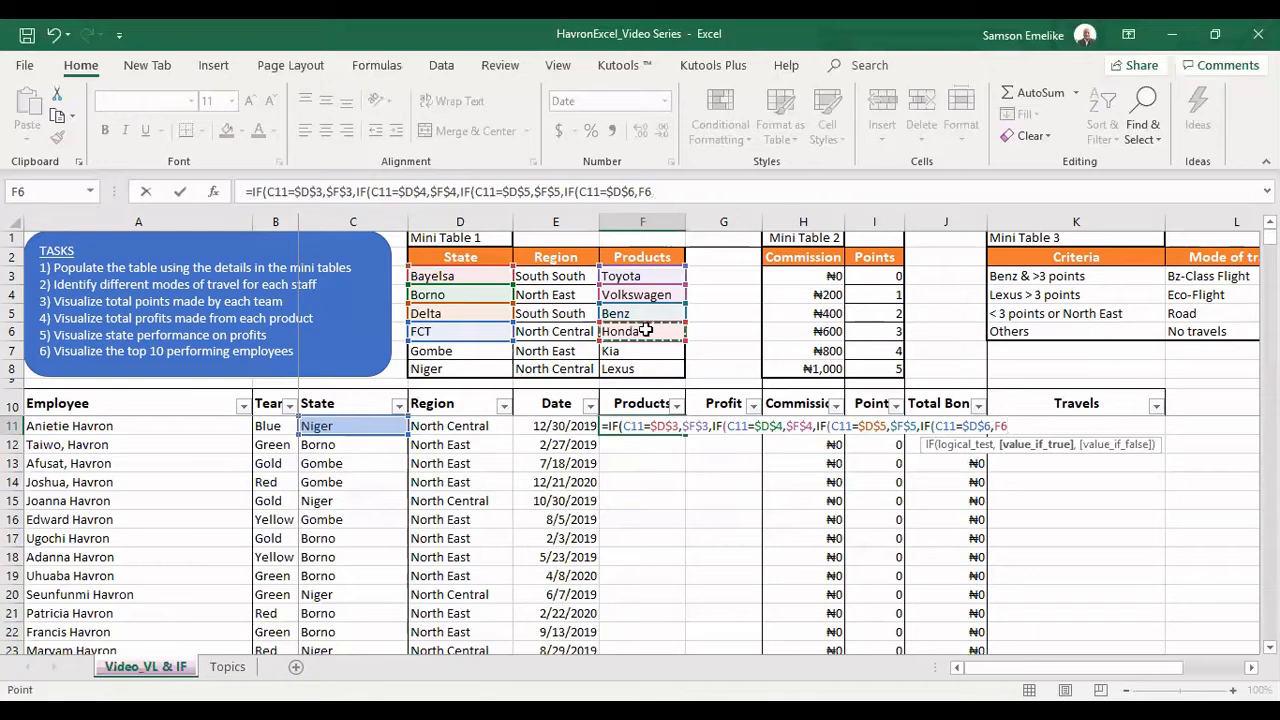
{"action": "key", "text": "F4"}
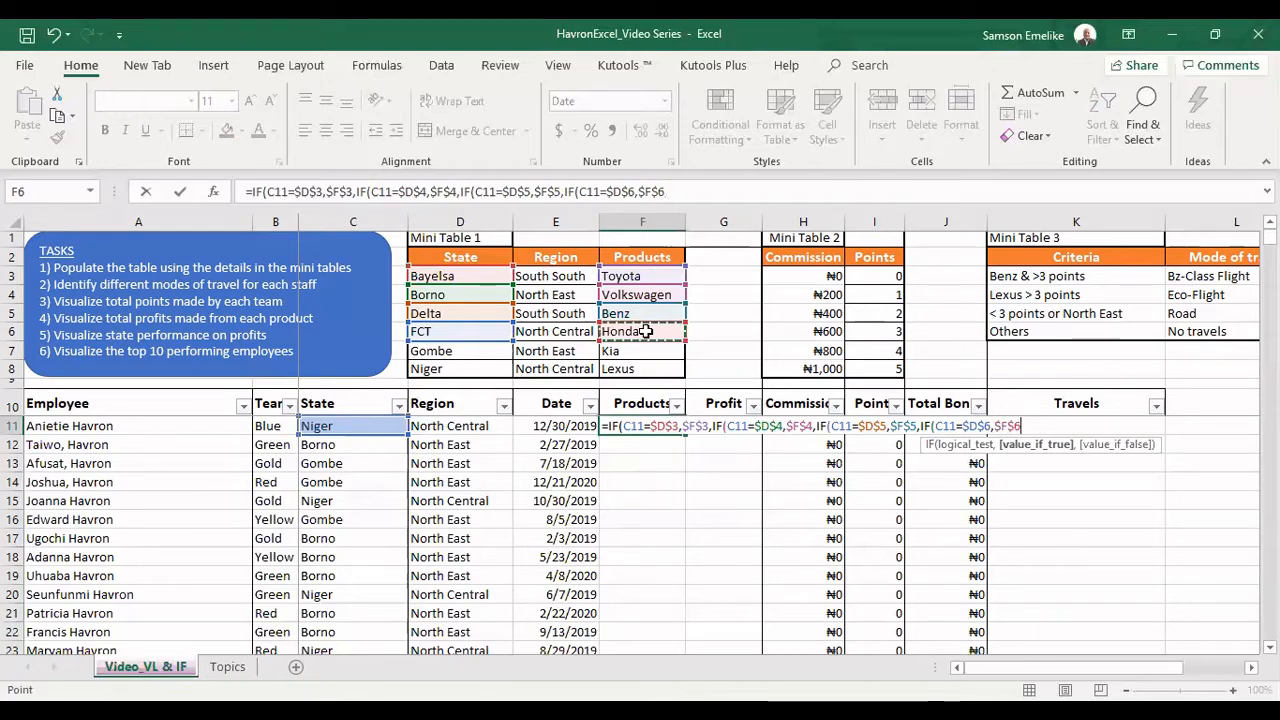
Nest a fifth IF in the F11 formula that returns $F$7 when C11 equals $D$7
{"action": "type", "text": ","}
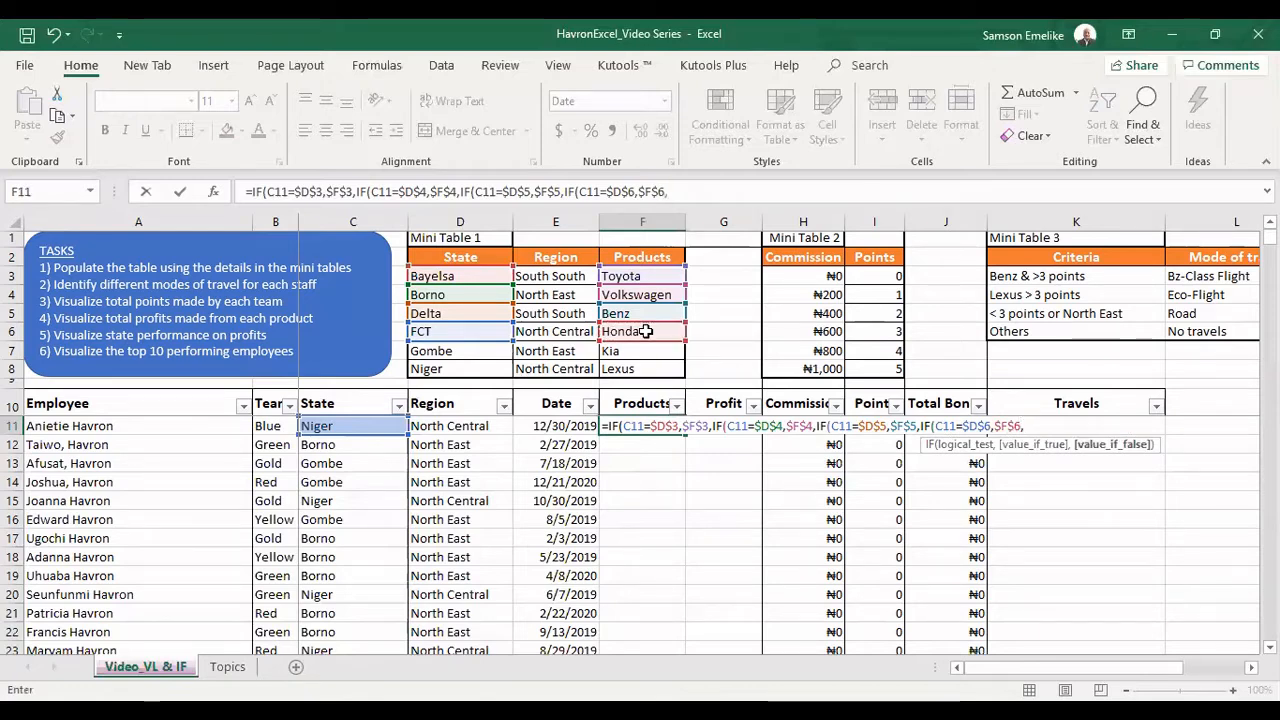
{"action": "type", "text": "IF("}
{"action": "left_click", "coordinate": [358, 425]}
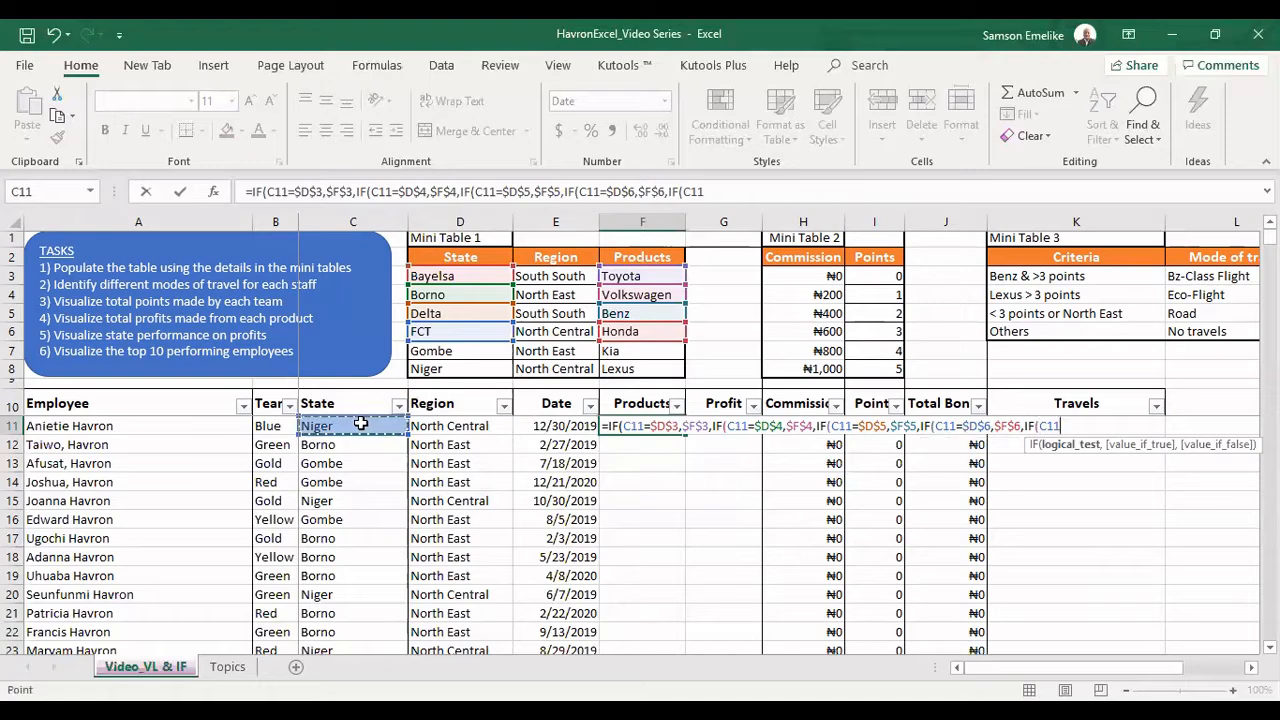
{"action": "type", "text": "="}
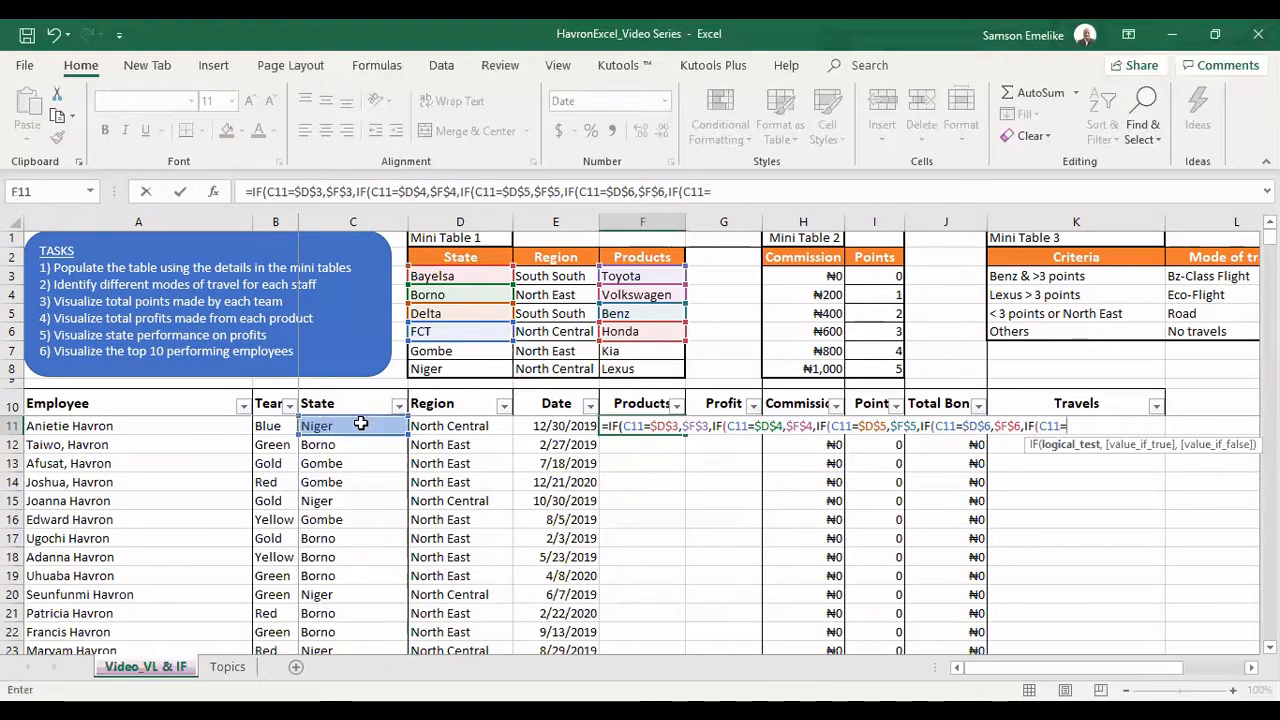
{"action": "left_click", "coordinate": [442, 352]}
{"action": "key", "text": "F4"}
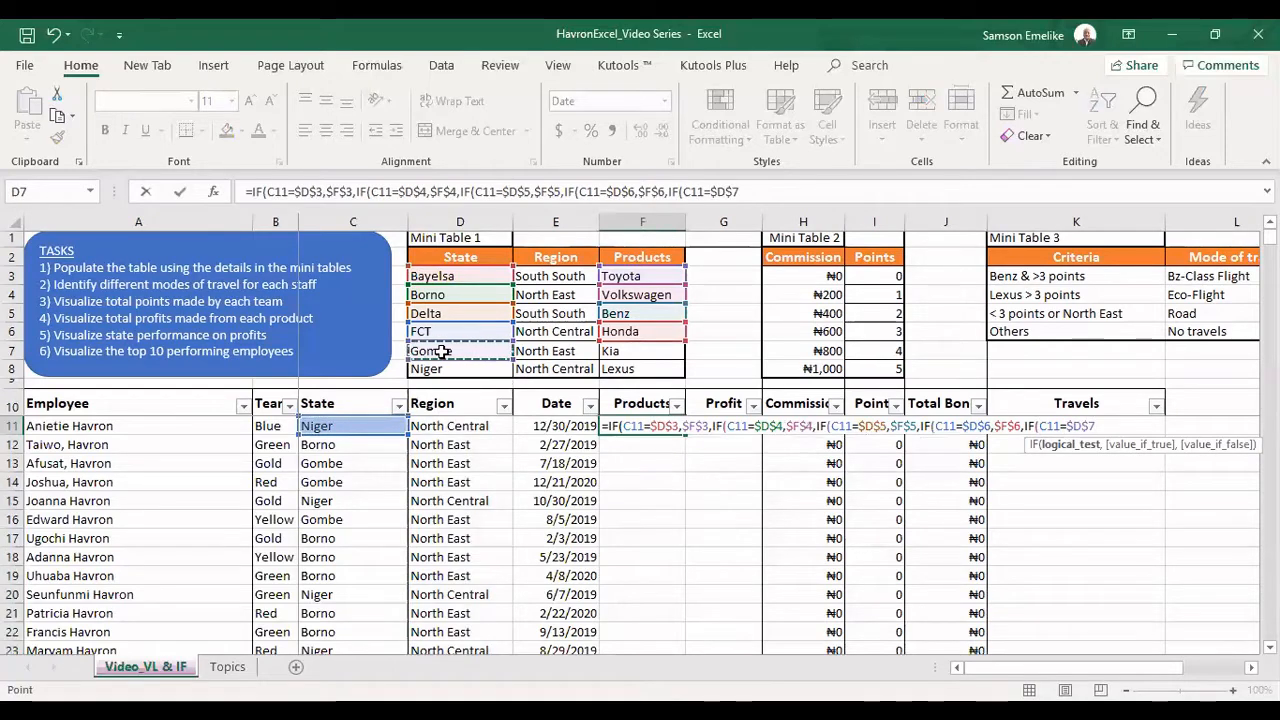
{"action": "type", "text": ","}
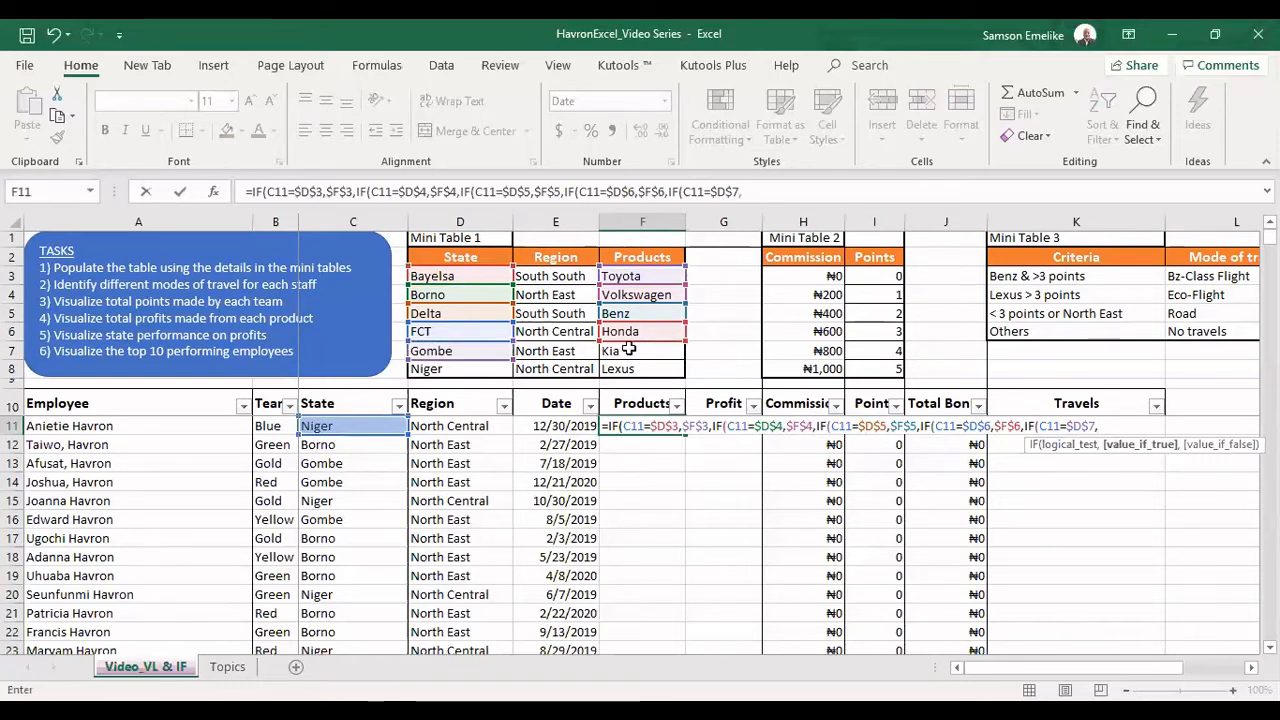
{"action": "left_click", "coordinate": [632, 350]}
{"action": "key", "text": "F4"}
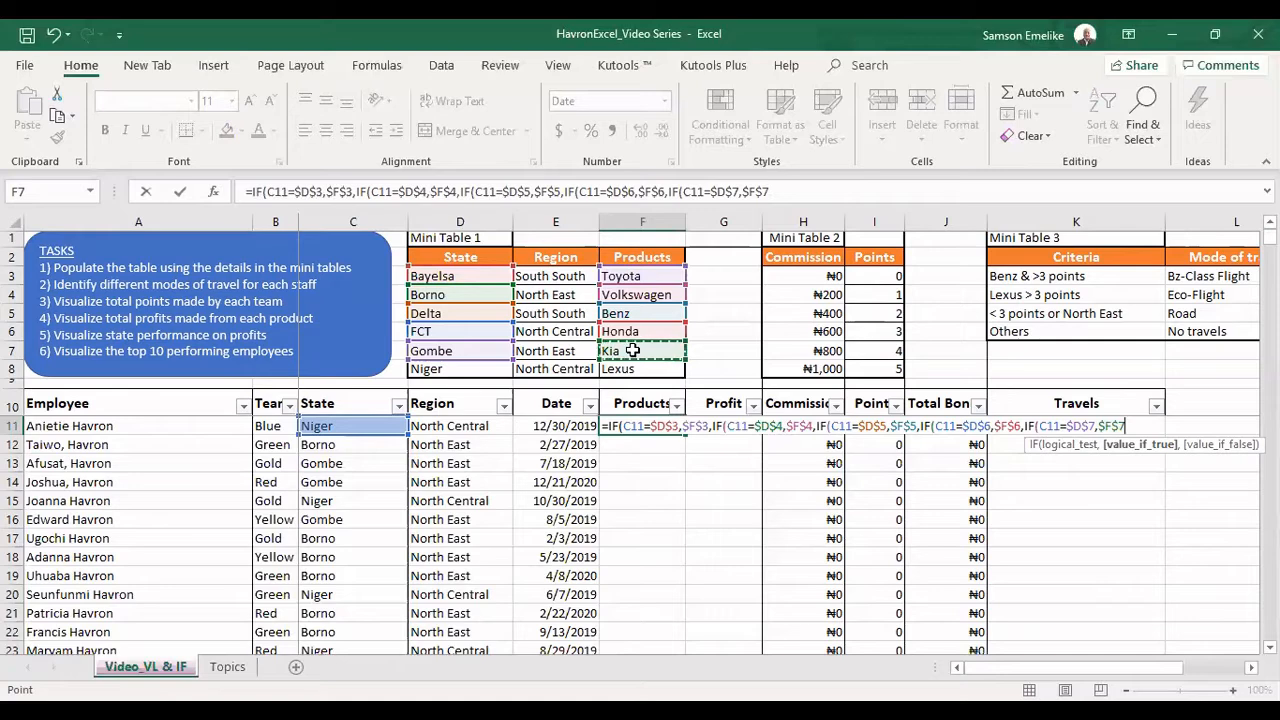
Nest a sixth IF in the F11 formula that returns $F$8 when C11 equals $D$8
{"action": "type", "text": ","}
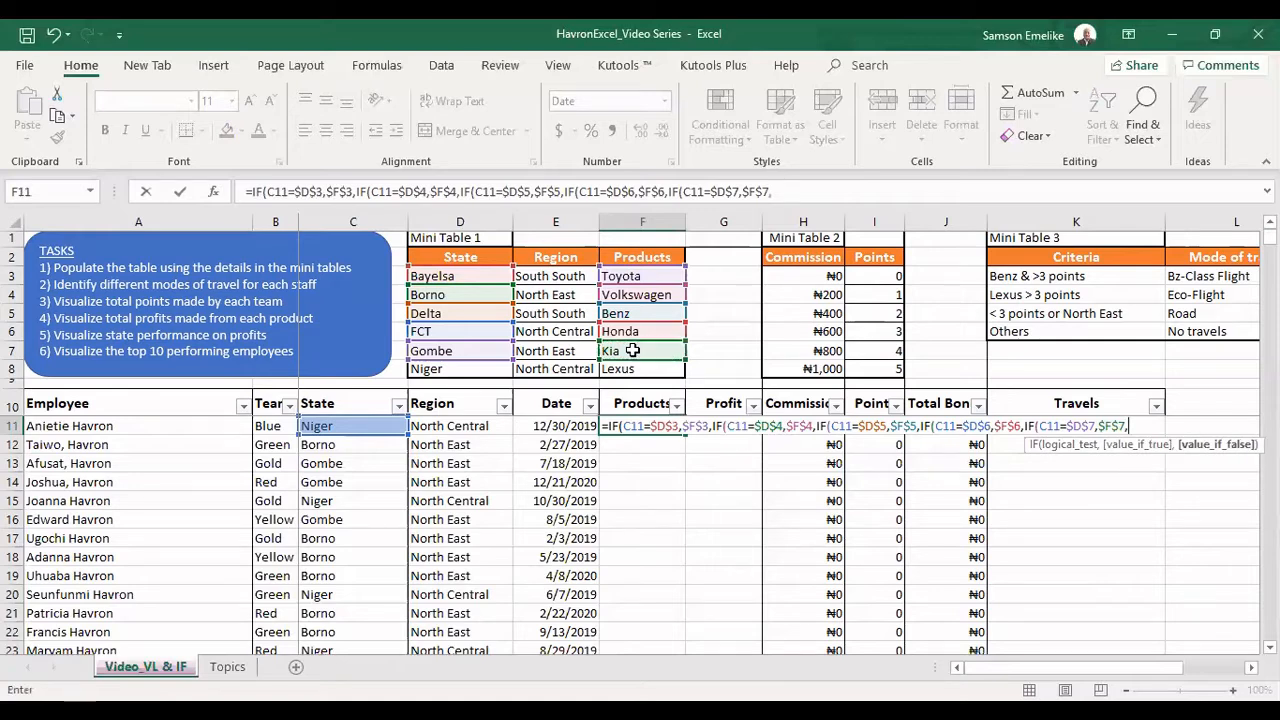
{"action": "type", "text": "IF("}
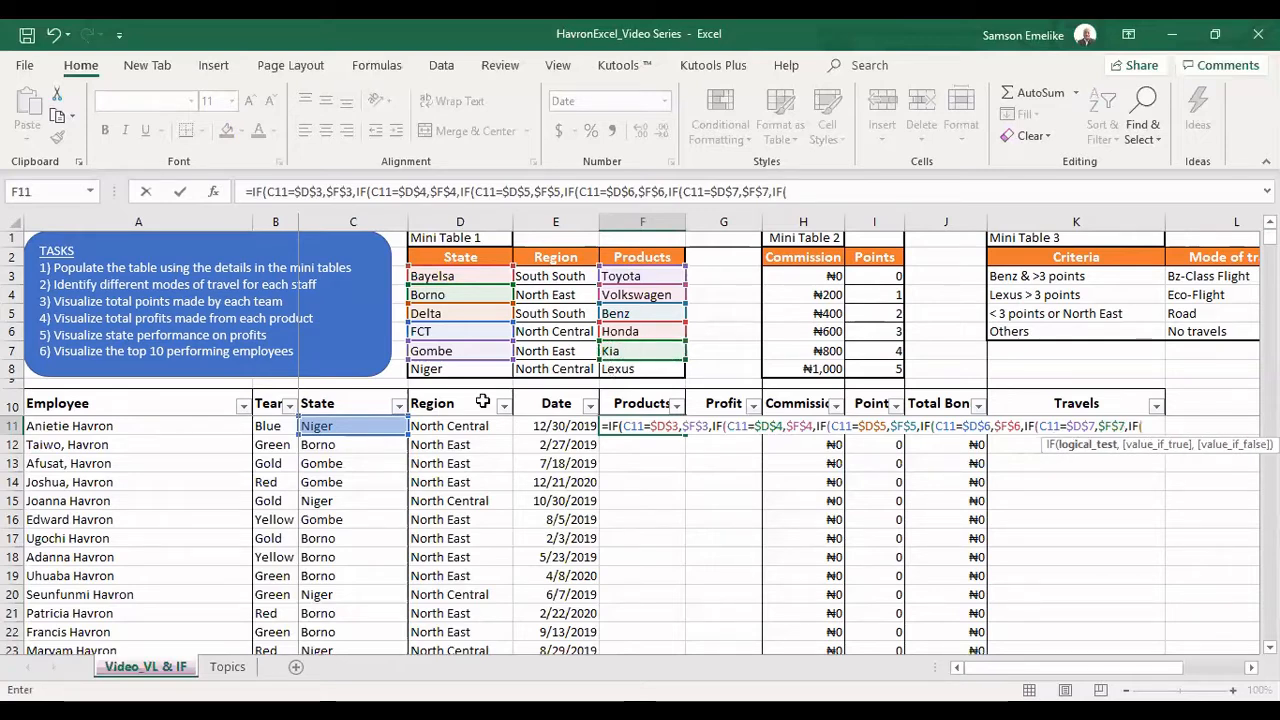
{"action": "left_click", "coordinate": [344, 426]}
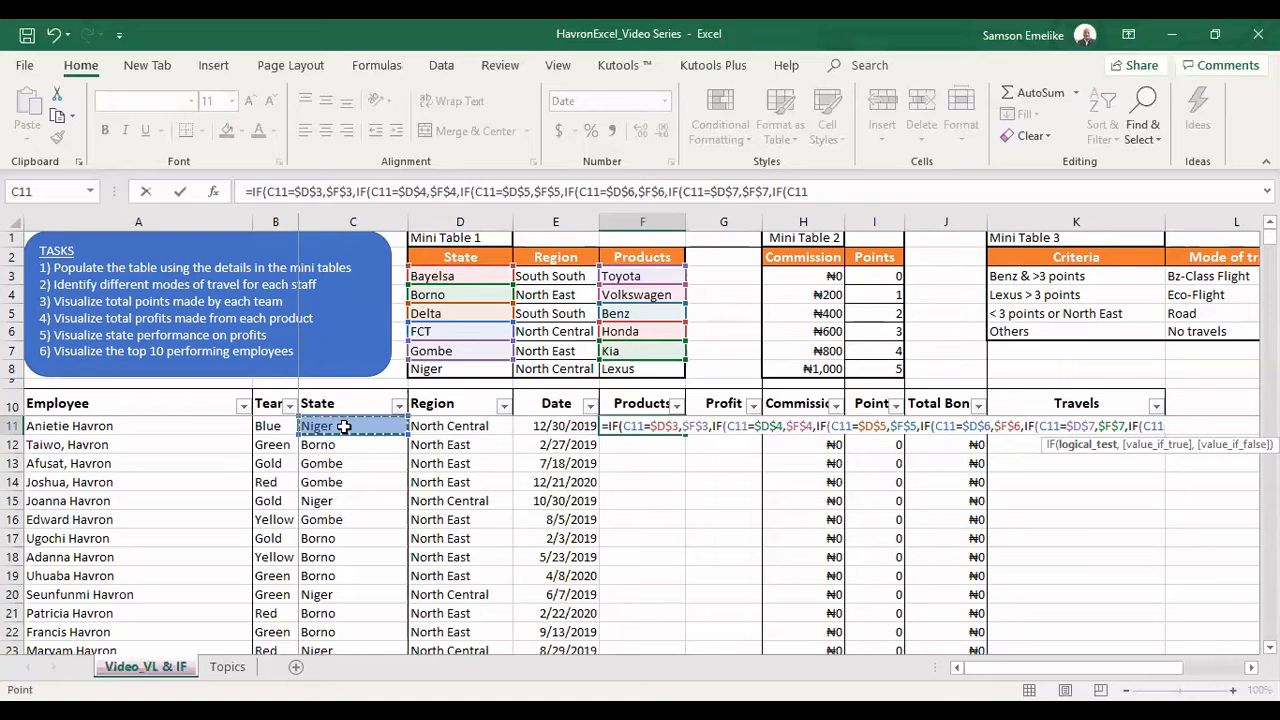
{"action": "type", "text": "="}
{"action": "left_click", "coordinate": [440, 368]}
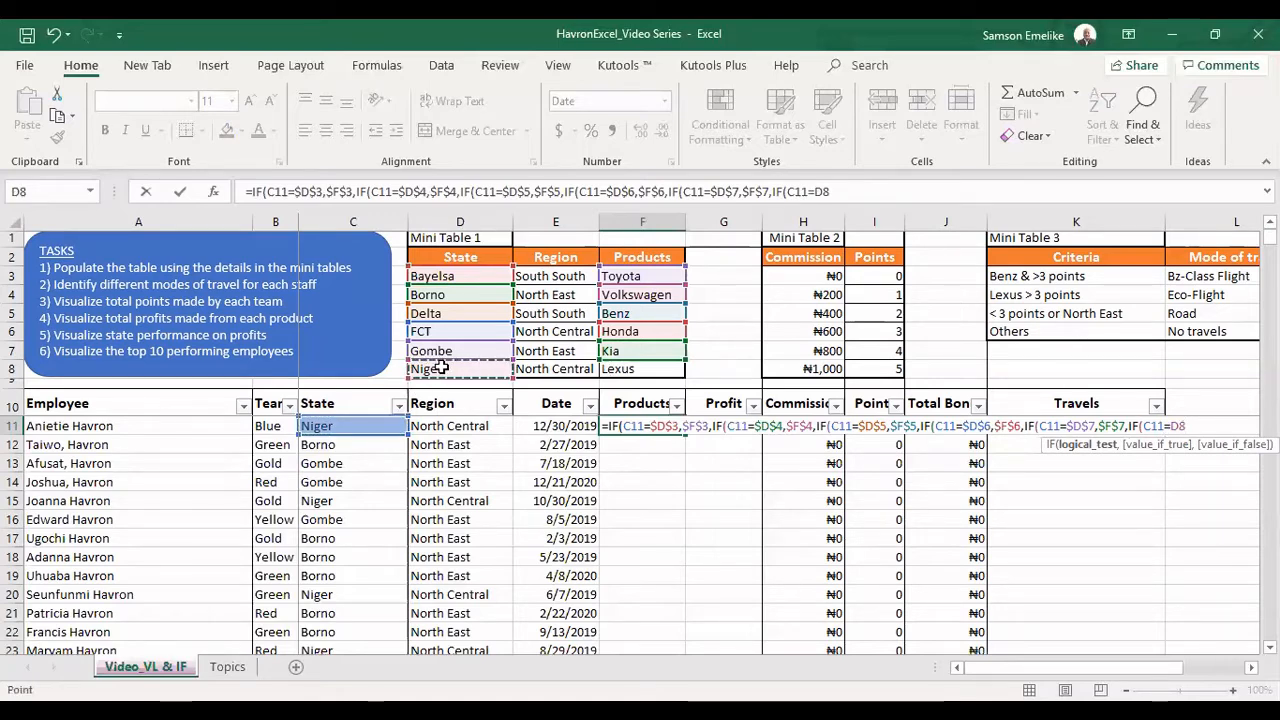
{"action": "key", "text": "F4"}
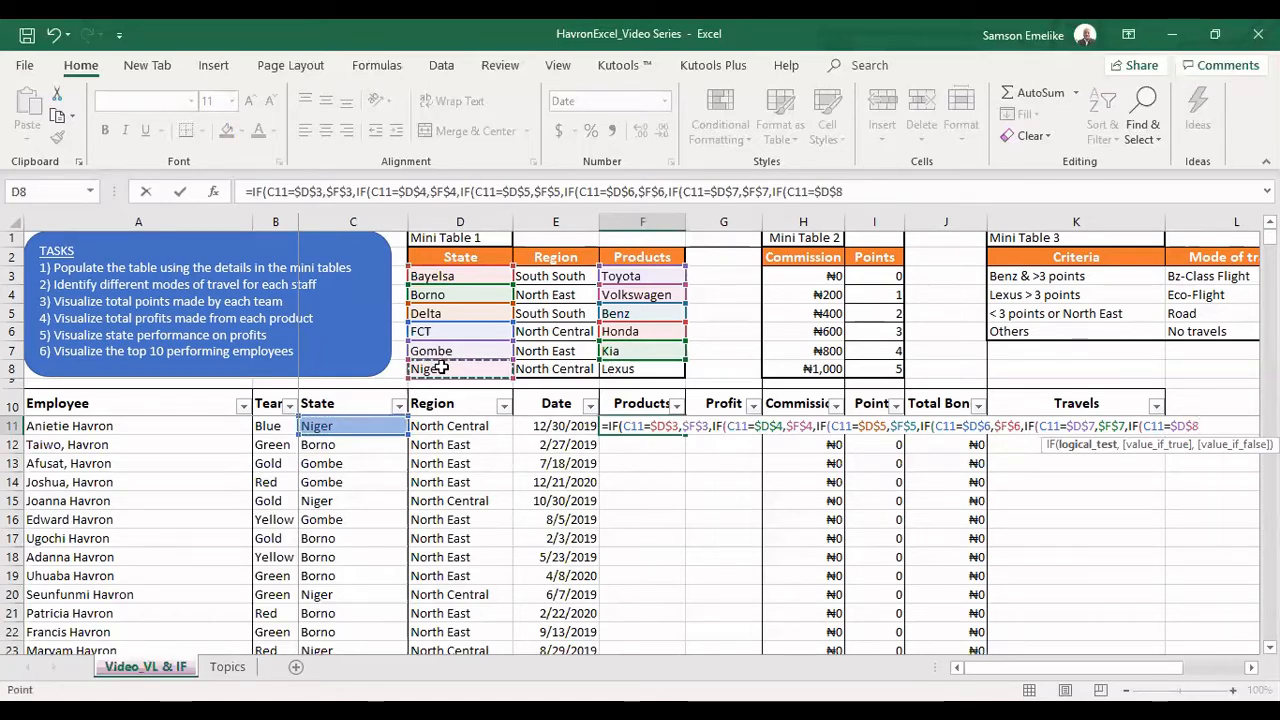
{"action": "type", "text": ","}
{"action": "left_click", "coordinate": [636, 368]}
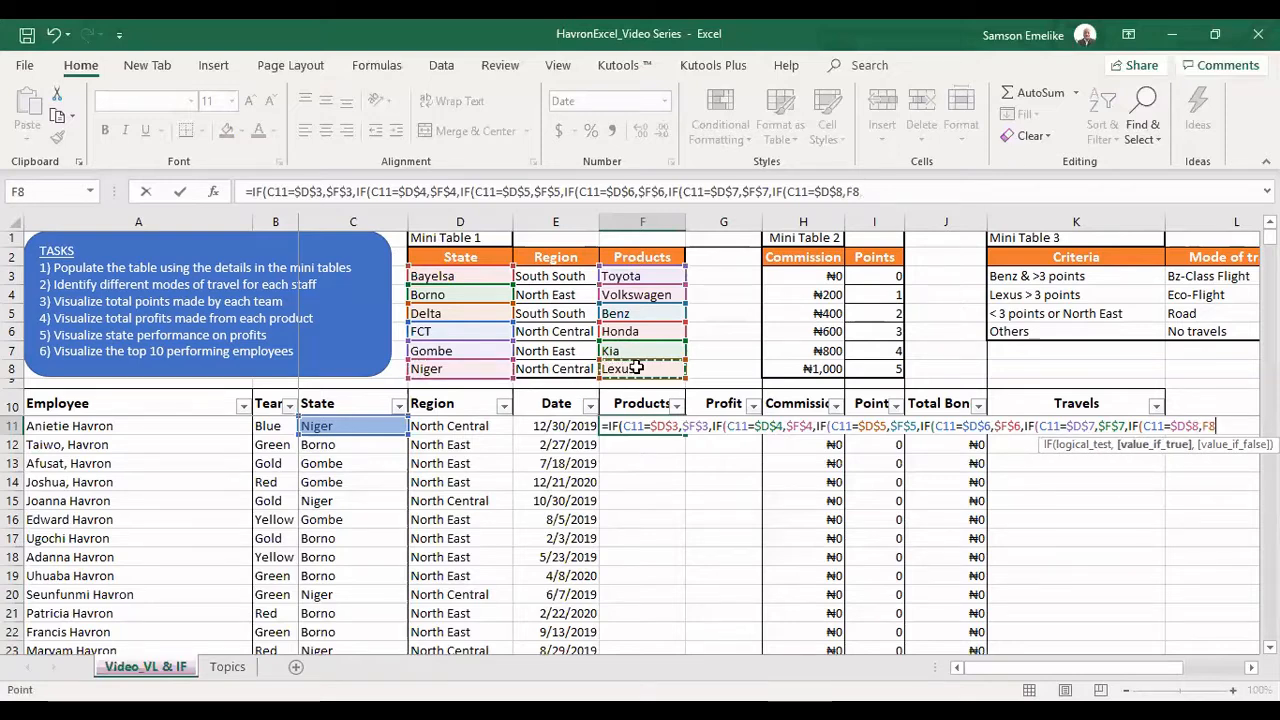
{"action": "key", "text": "F4"}
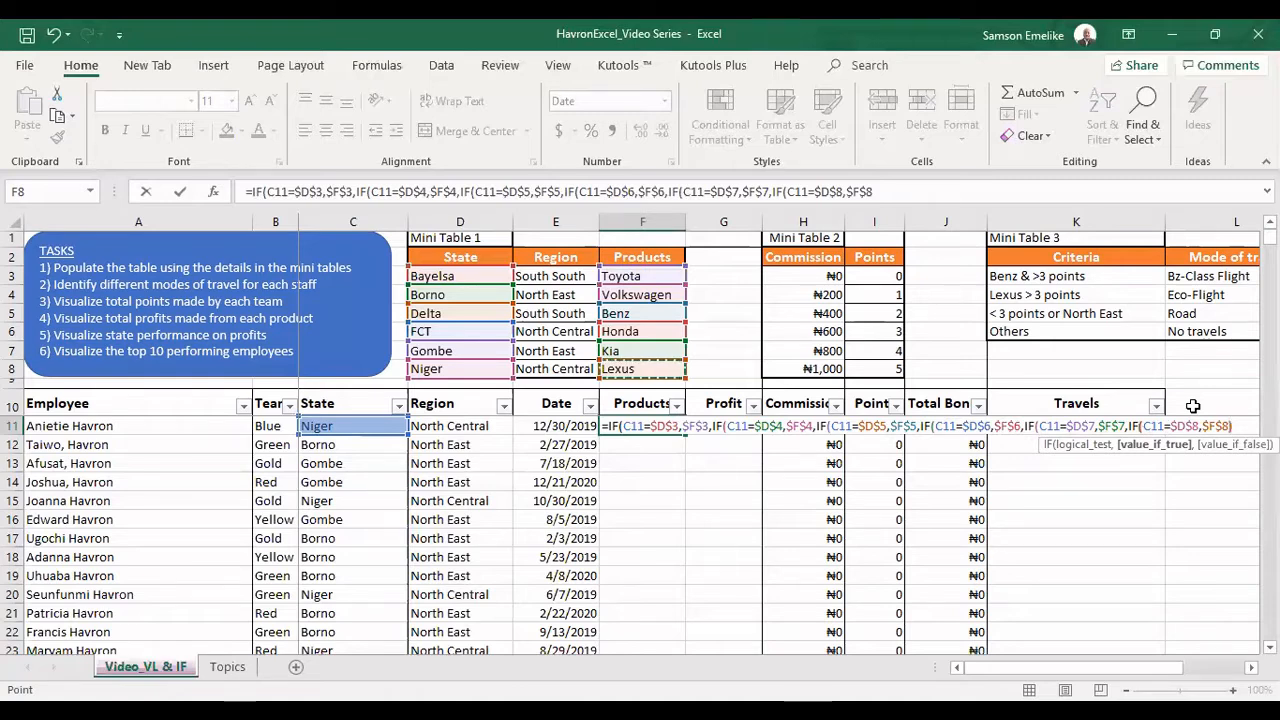
Close all six IFs without a final false value, enter the F11 formula and fill it down the whole Products column
{"action": "type", "text": "))))"}
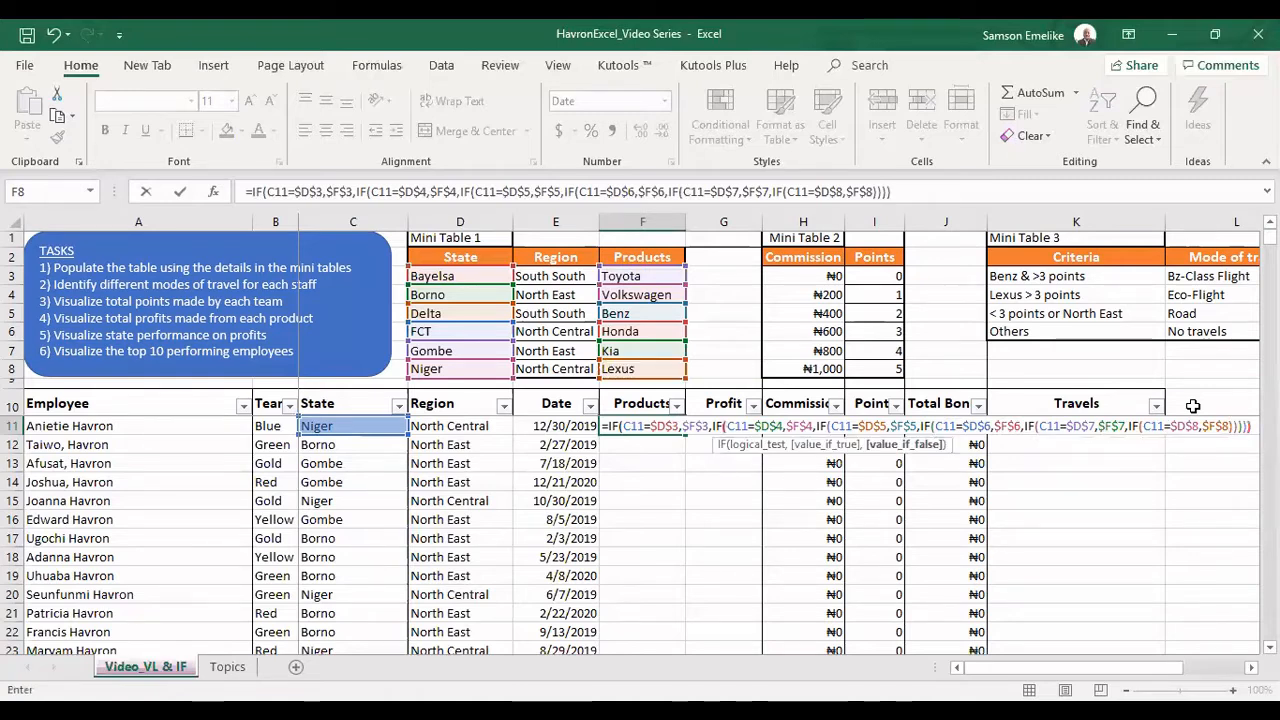
{"action": "type", "text": "))"}
{"action": "key", "text": "Return"}
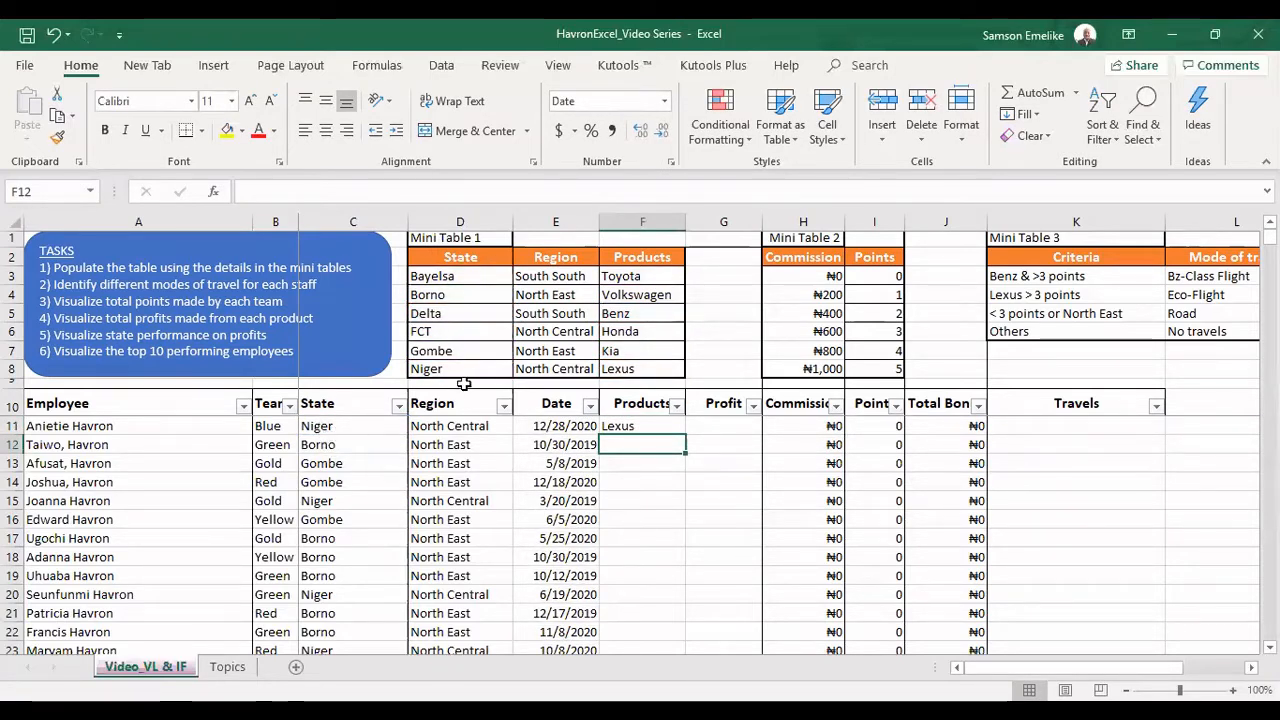
{"action": "left_click", "coordinate": [652, 427]}
{"action": "double_click", "coordinate": [686, 435]}
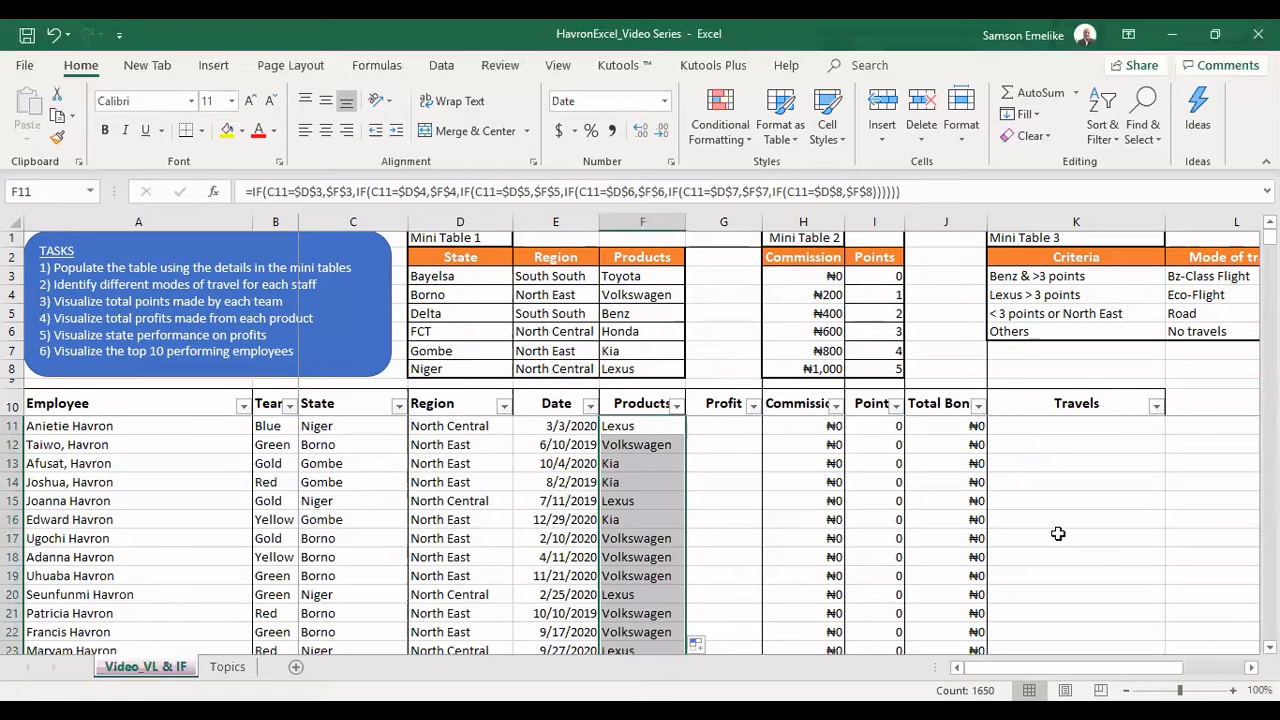
Check the filled Products column down to its last row and return to cell F11
{"action": "left_click", "coordinate": [637, 427]}
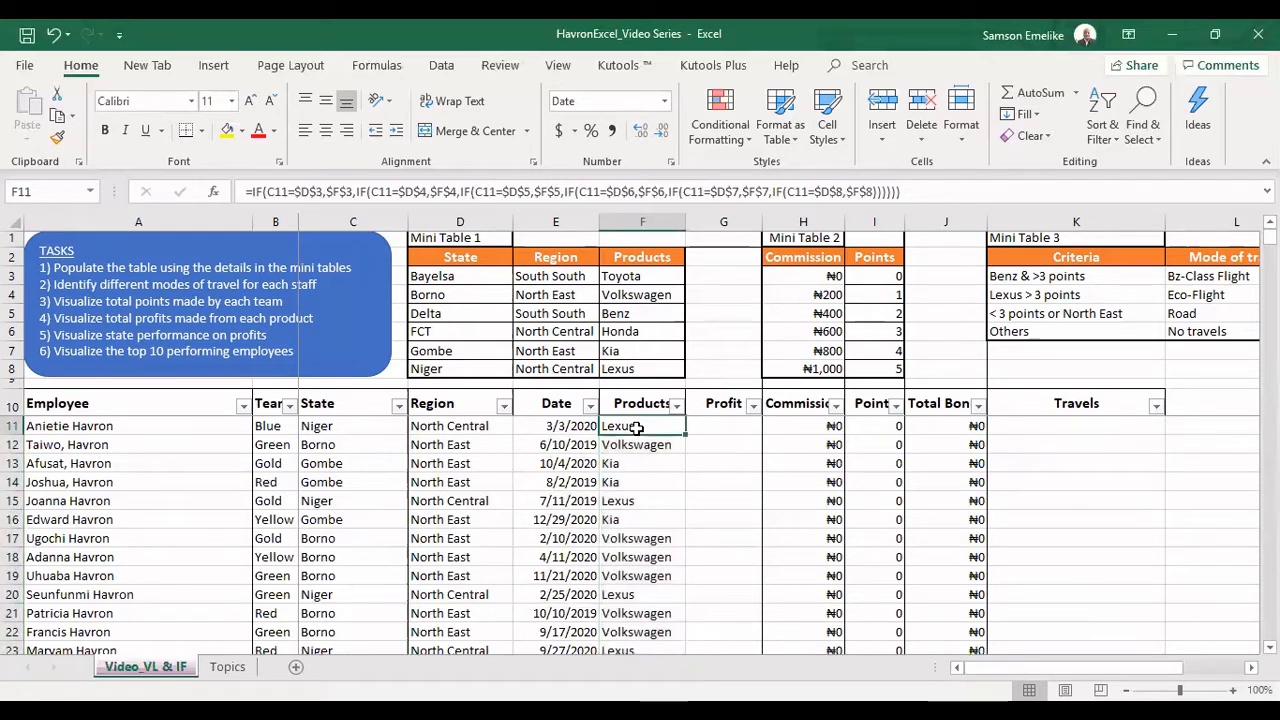
{"action": "key", "text": "ctrl+shift+Down"}
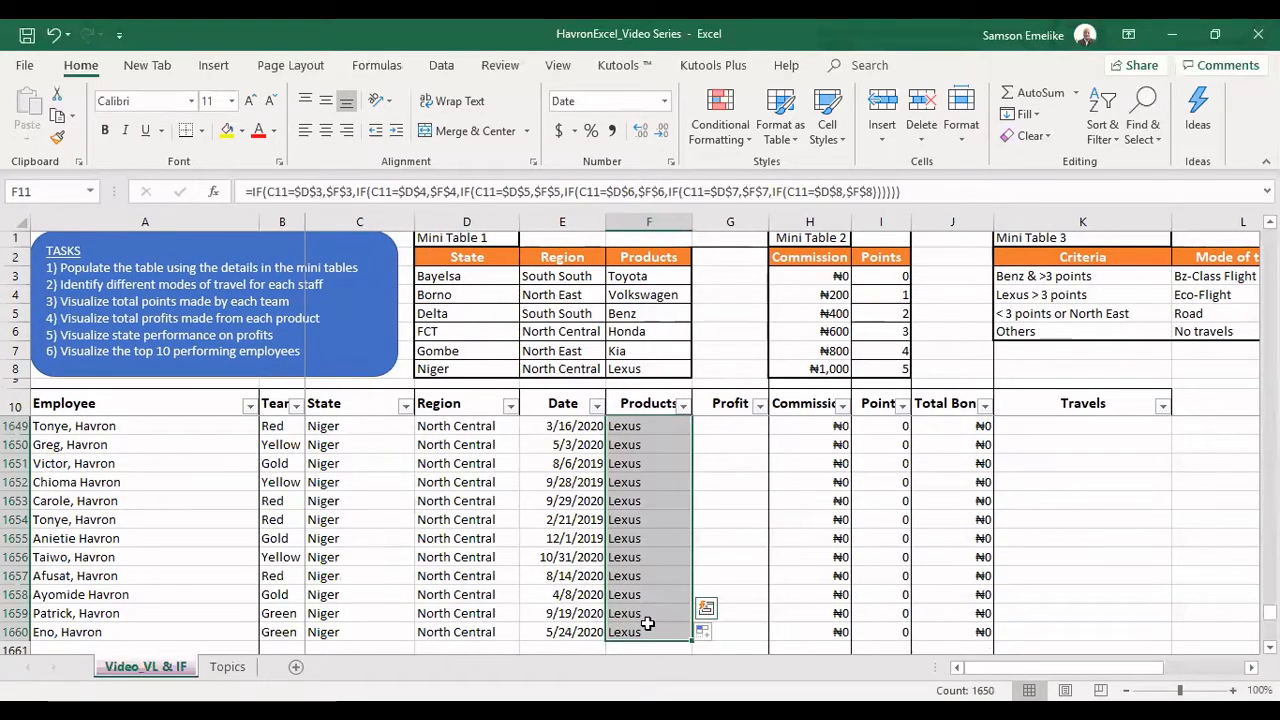
{"action": "type", "text": "F10"}
{"action": "key", "text": "Return"}
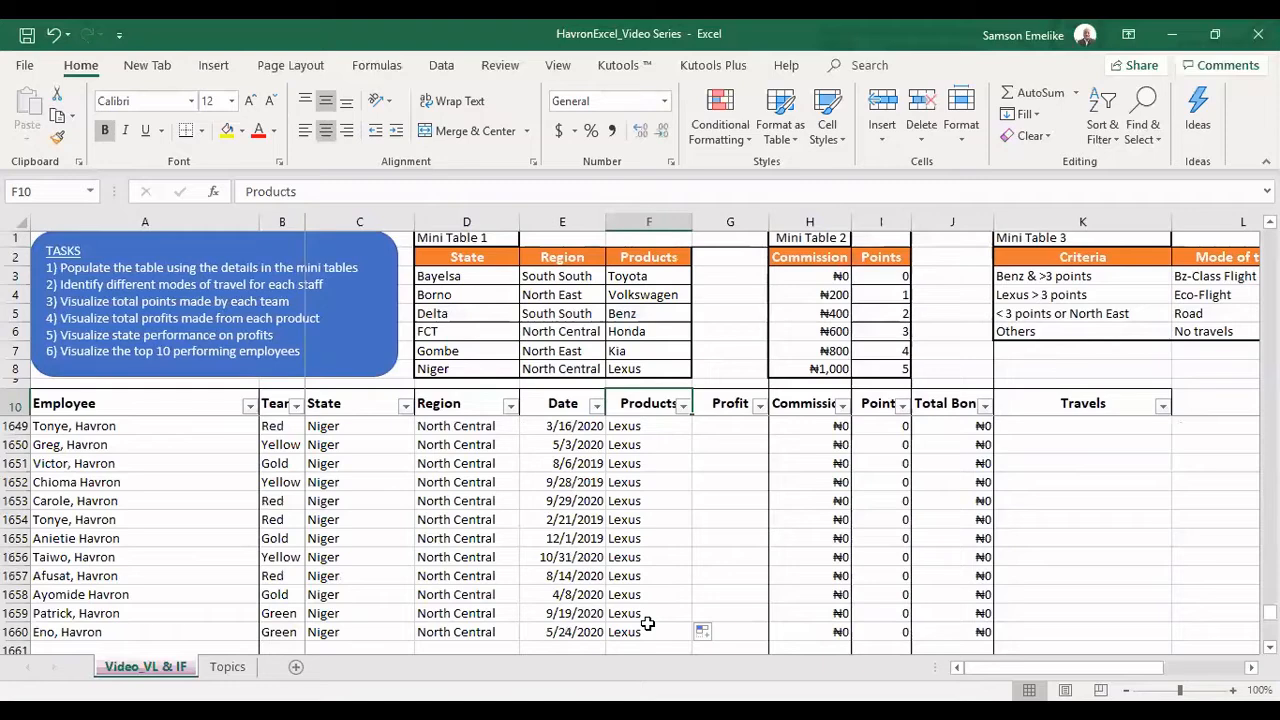
{"action": "key", "text": "Up"}
{"action": "key", "text": "Up"}
{"action": "key", "text": "Down"}
{"action": "key", "text": "Down"}
{"action": "key", "text": "Down"}
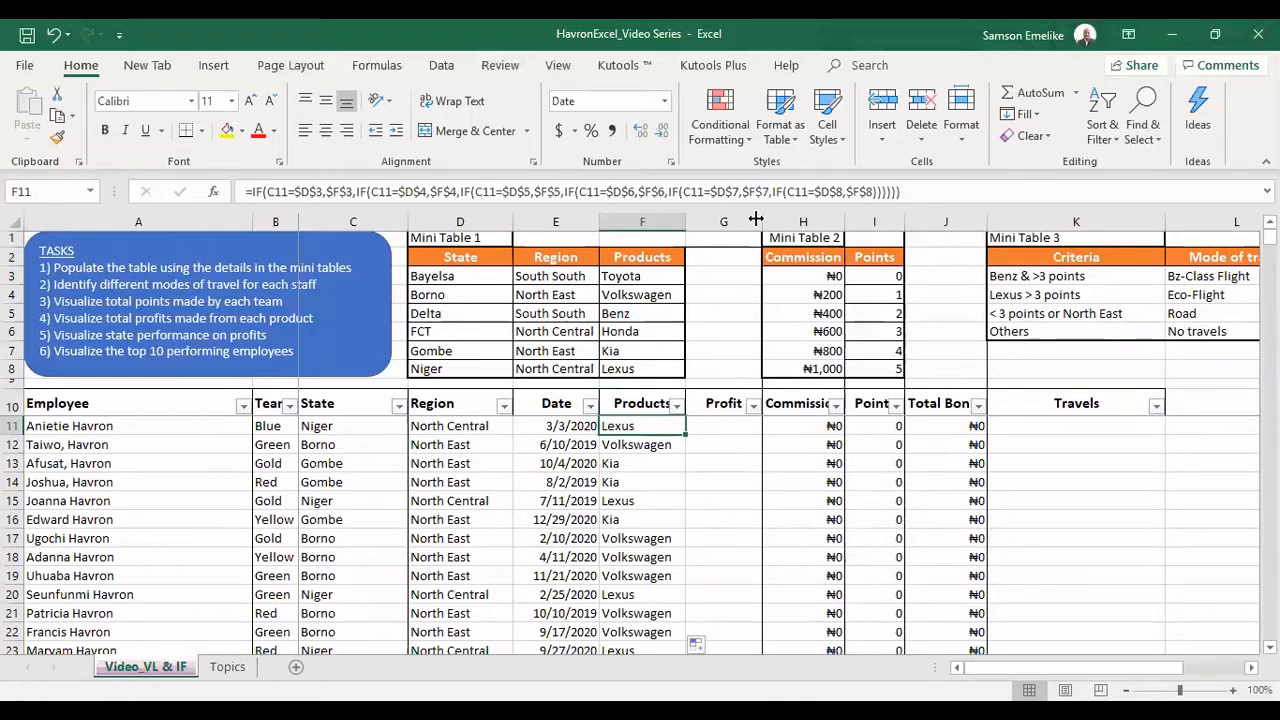
Widen the Profit column and enter =RANDBETWEEN(50000,100000) in G11
{"action": "left_click_drag", "start_coordinate": [756, 218], "coordinate": [800, 219]}
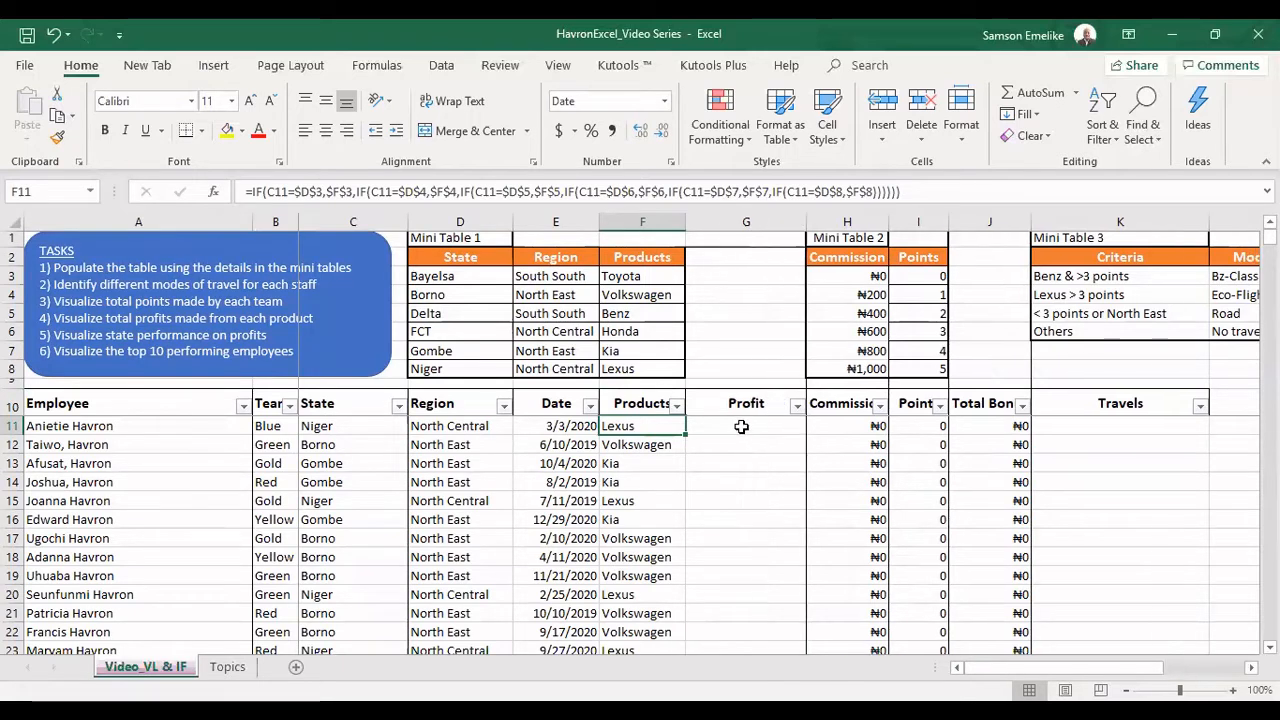
{"action": "left_click", "coordinate": [741, 427]}
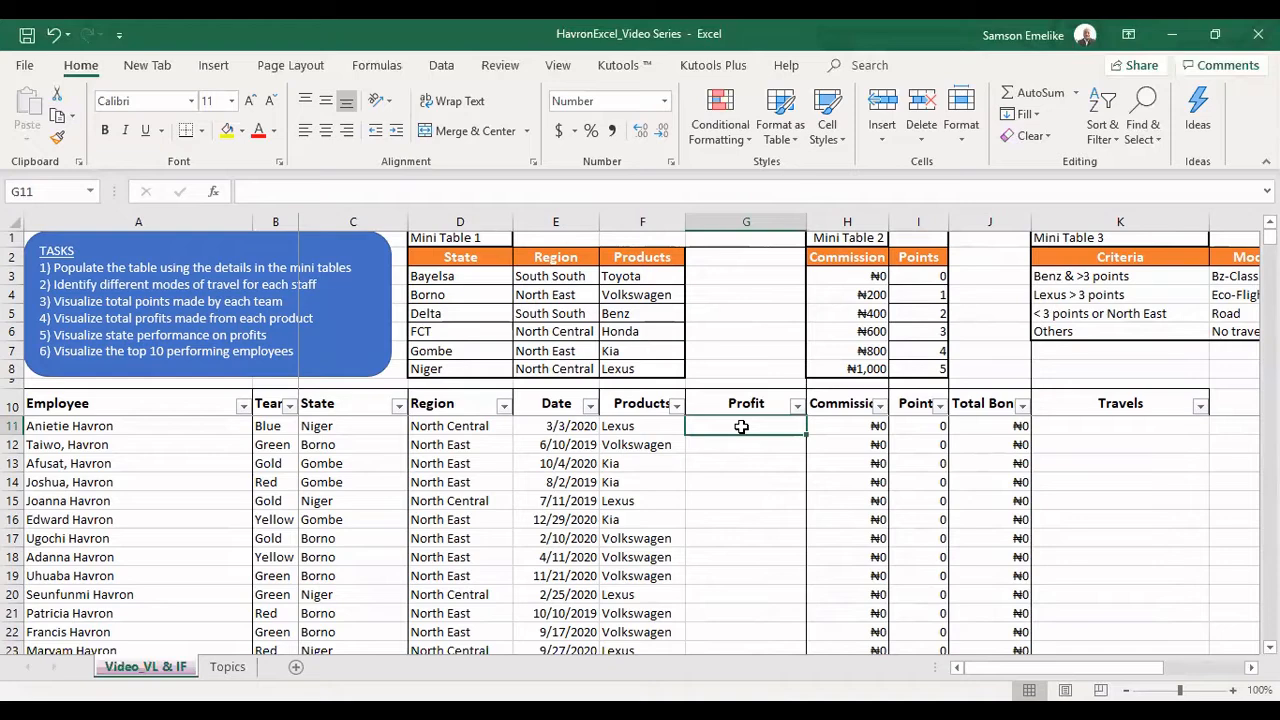
{"action": "type", "text": "="}
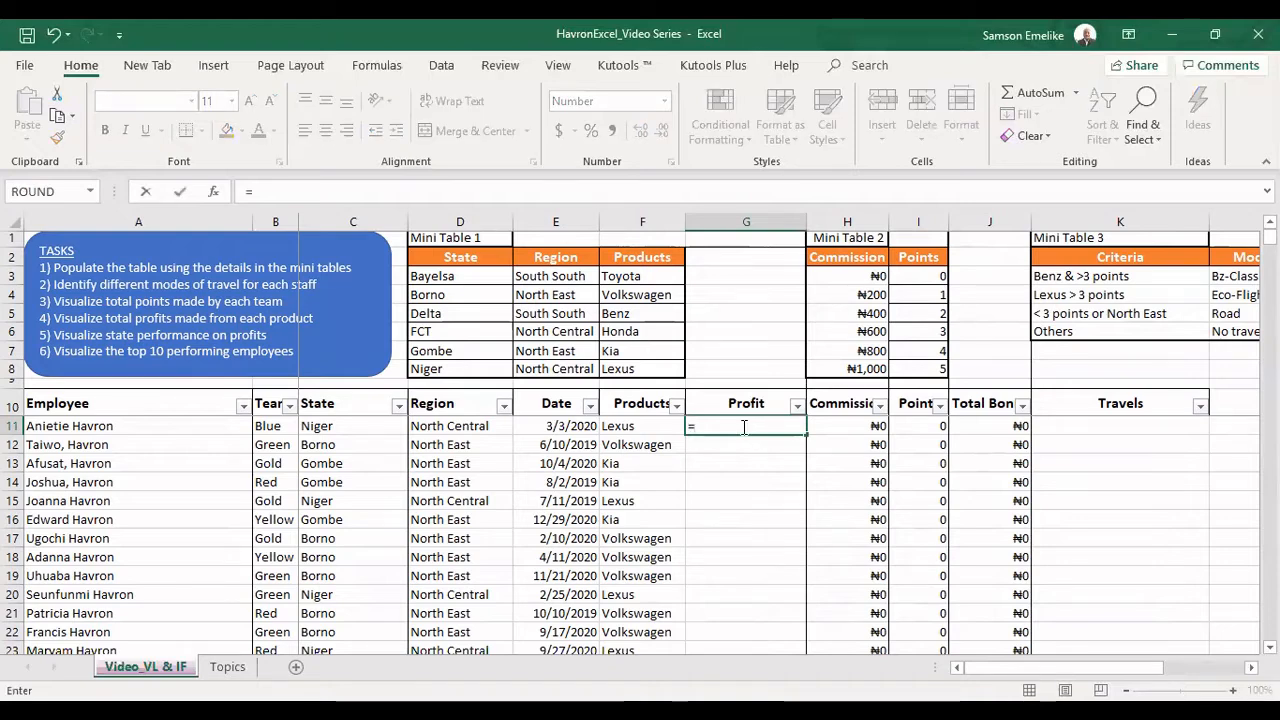
{"action": "type", "text": "rand"}
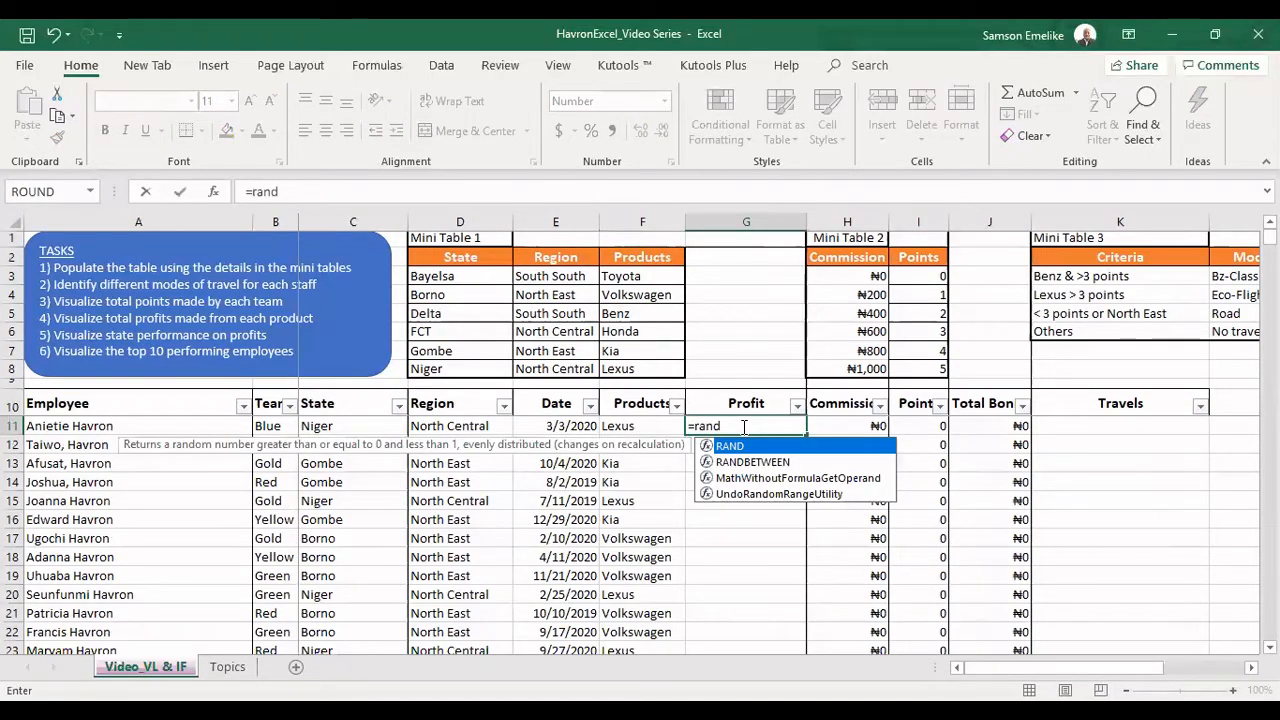
{"action": "key", "text": "Down"}
{"action": "key", "text": "Tab"}
{"action": "type", "text": "5"}
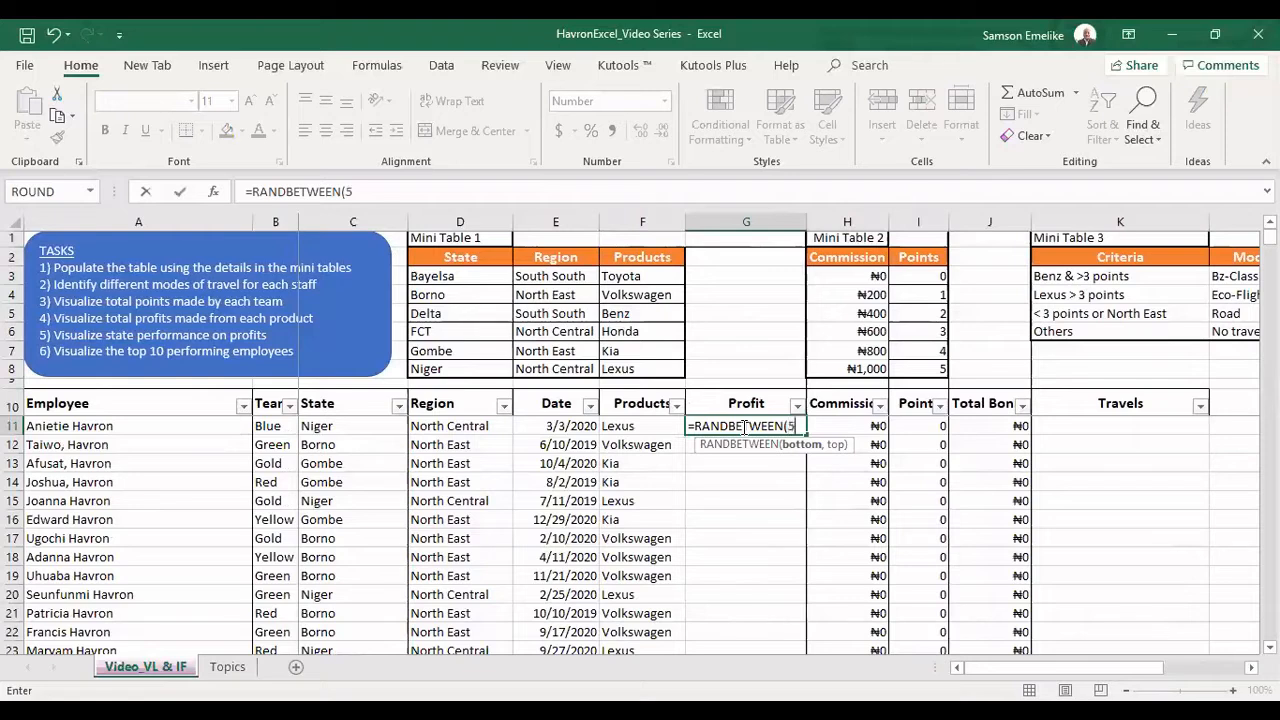
{"action": "type", "text": "0,0"}
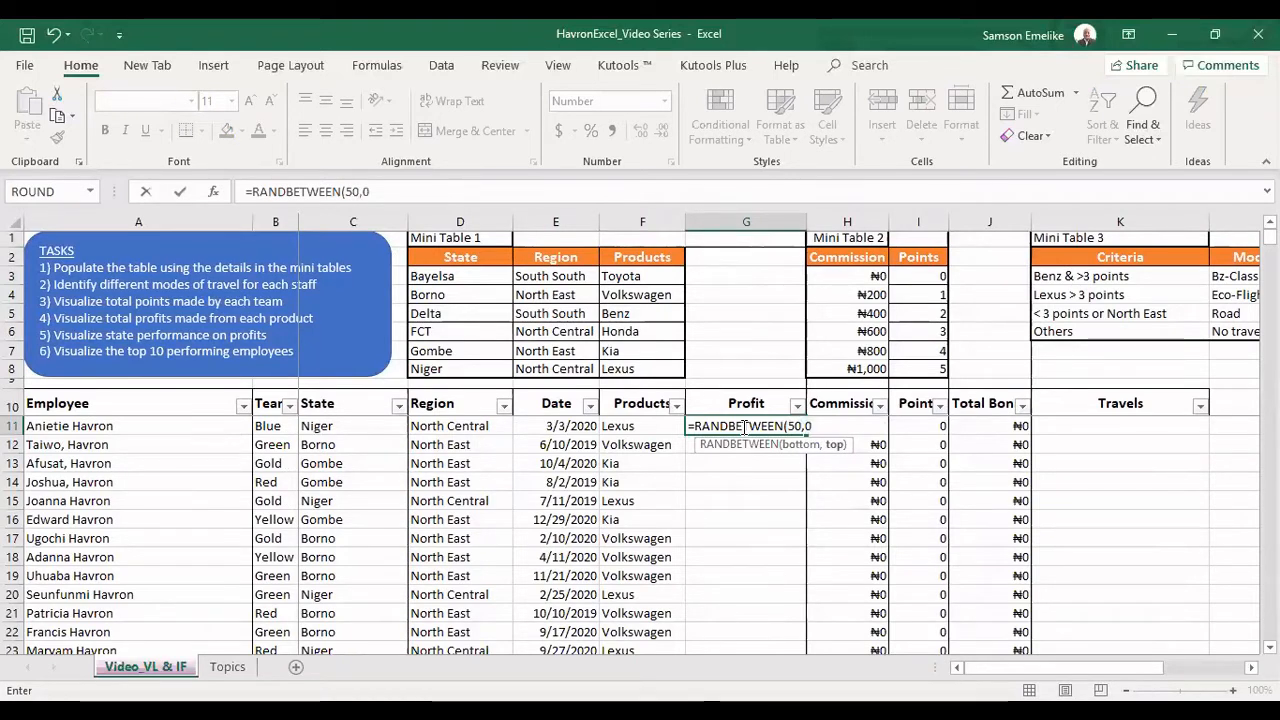
{"action": "key", "text": "BackSpace"}
{"action": "key", "text": "BackSpace"}
{"action": "type", "text": "000"}
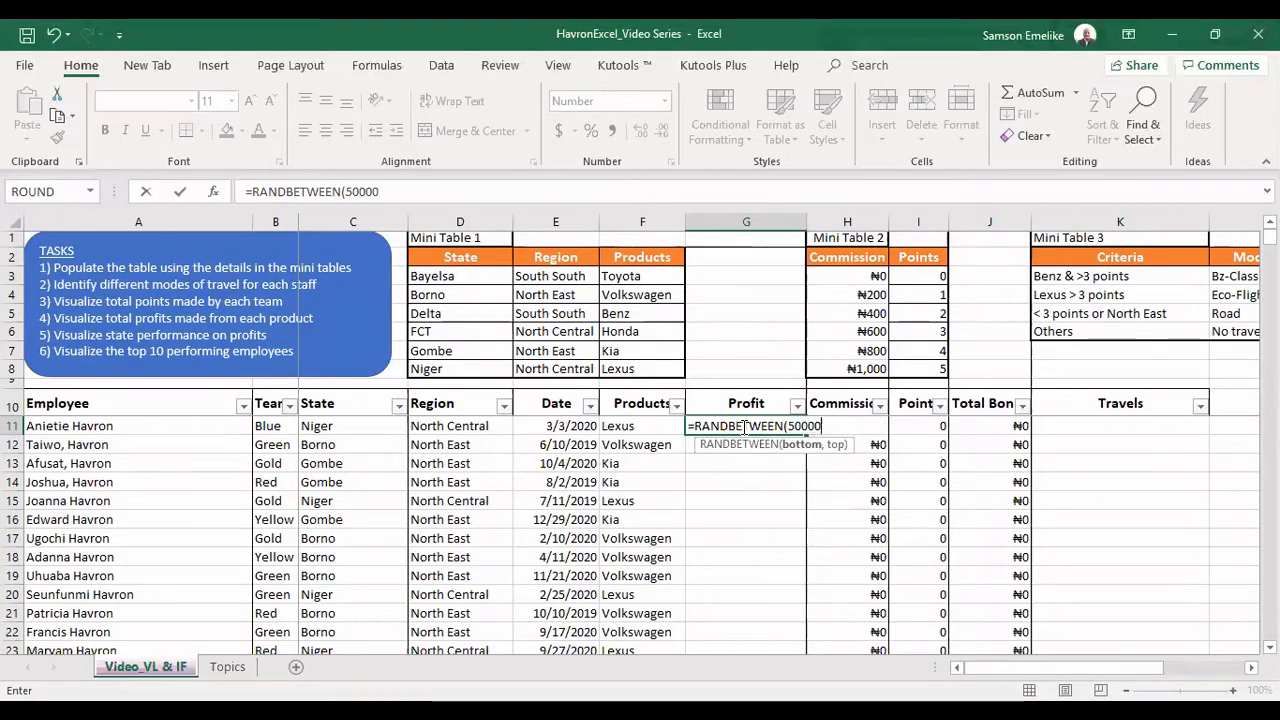
{"action": "type", "text": ","}
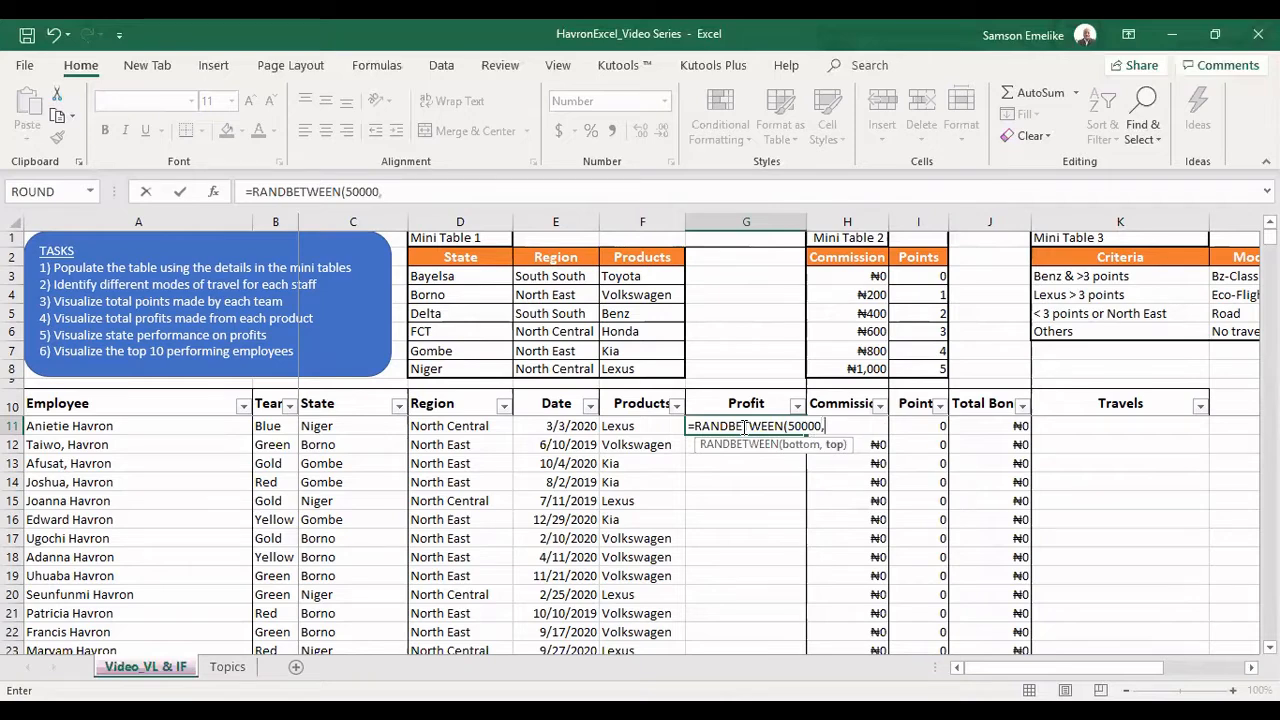
{"action": "type", "text": "100000)"}
{"action": "key", "text": "Return"}
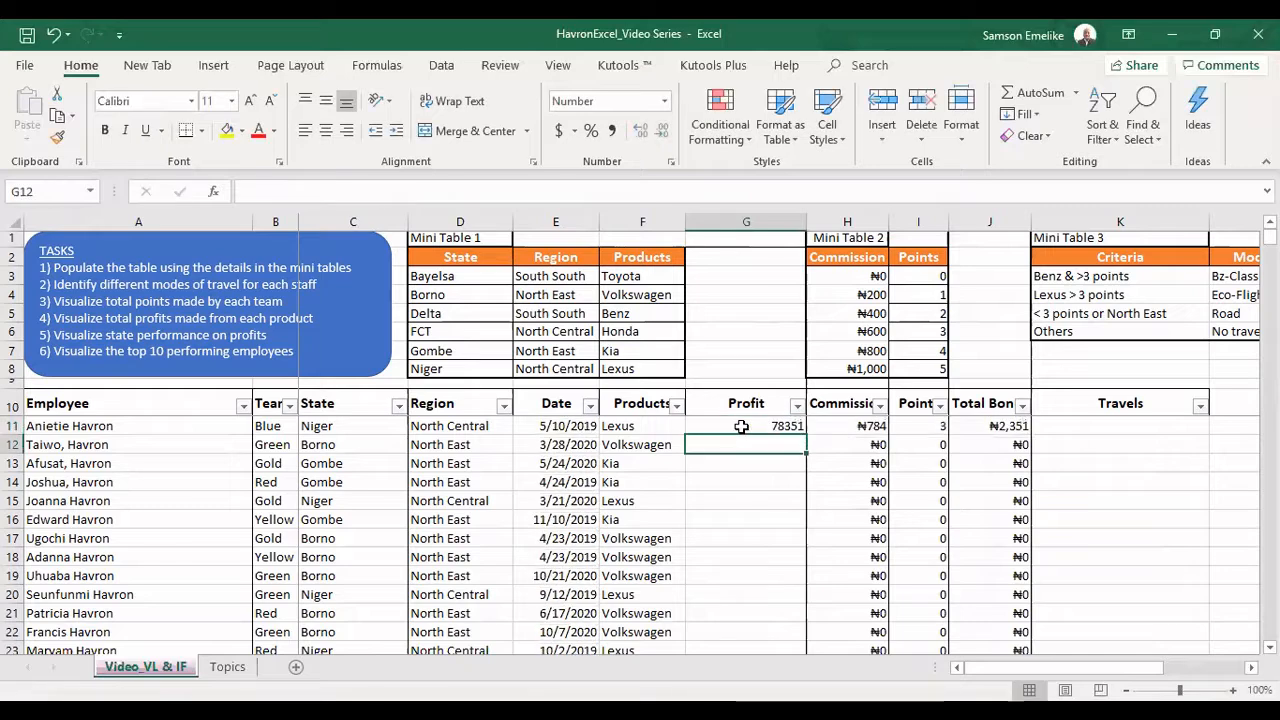
Fill the G11 random-number formula down the whole Profit column and look over the filled rows
{"action": "left_click", "coordinate": [775, 422]}
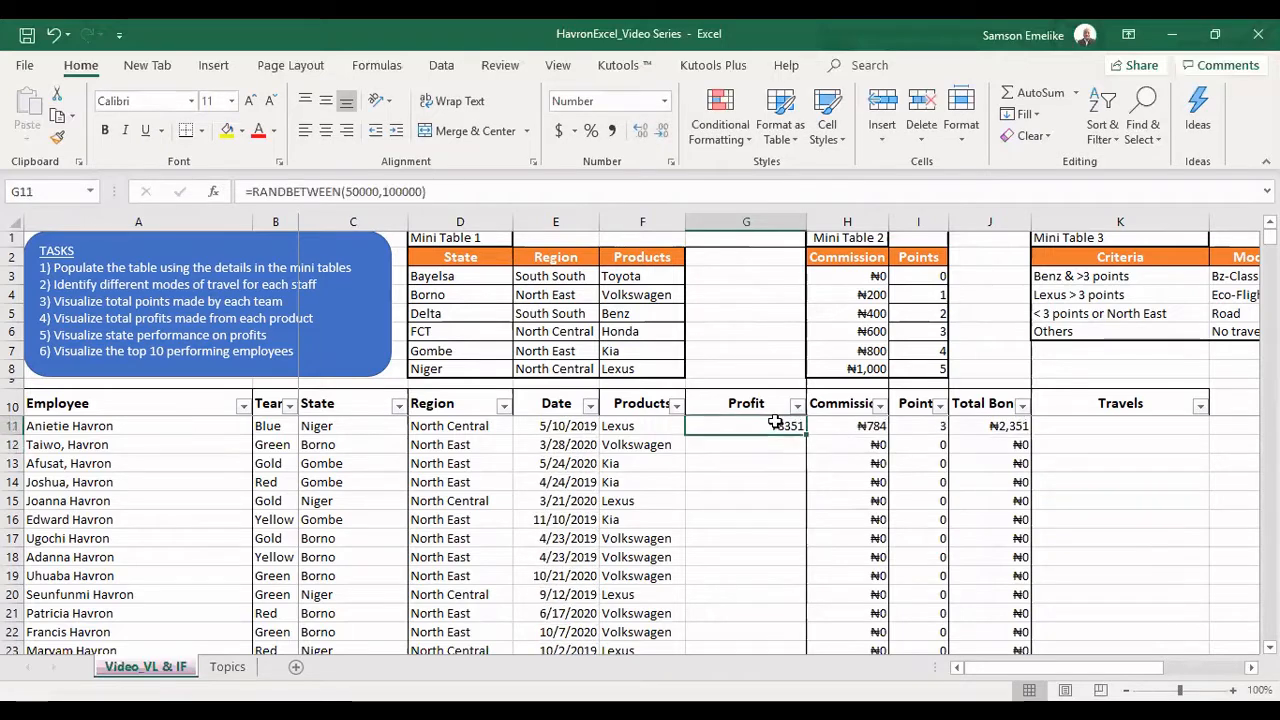
{"action": "double_click", "coordinate": [806, 434]}
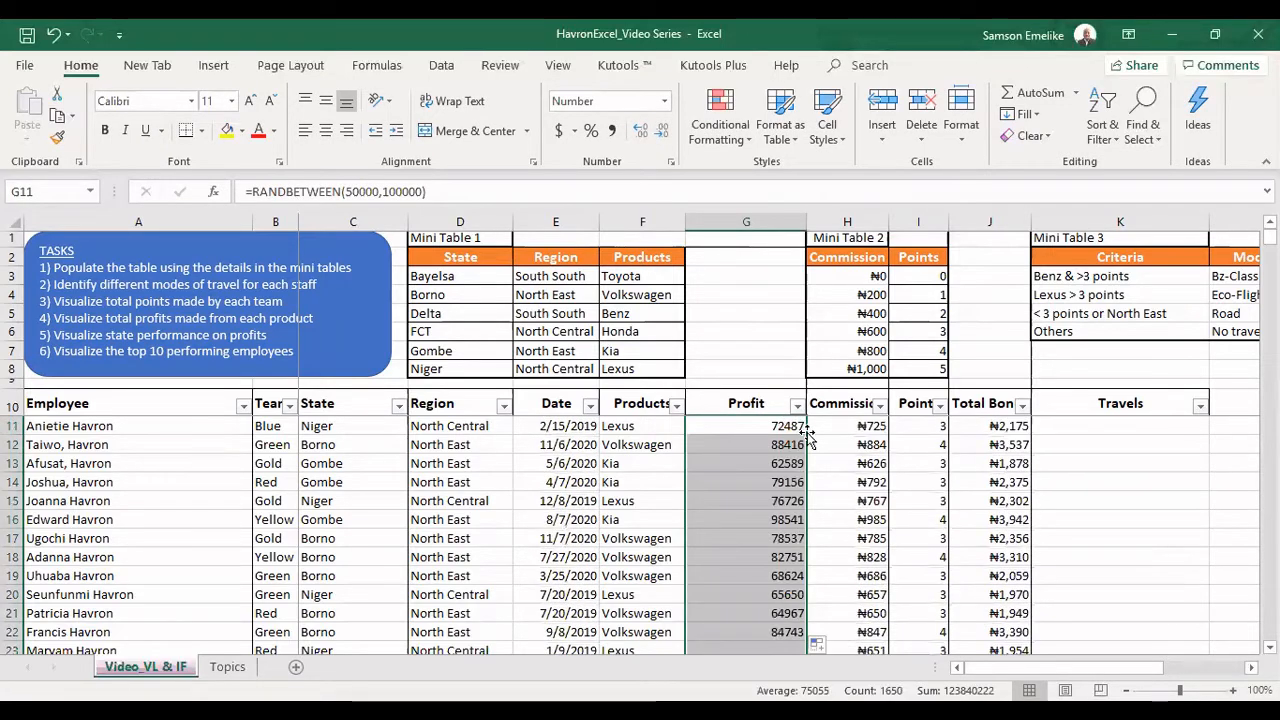
{"action": "scroll", "coordinate": [790, 460], "scroll_direction": "down", "scroll_amount": 20}
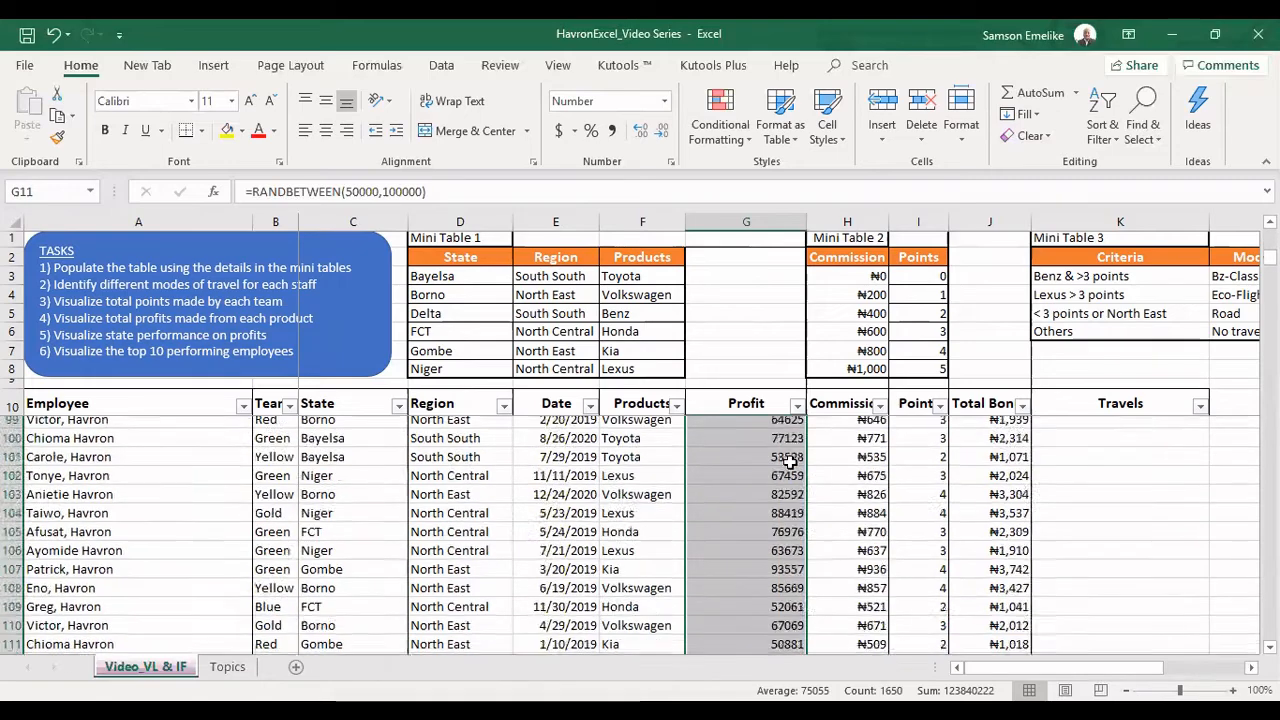
{"action": "scroll", "coordinate": [790, 460], "scroll_direction": "up", "scroll_amount": 20}
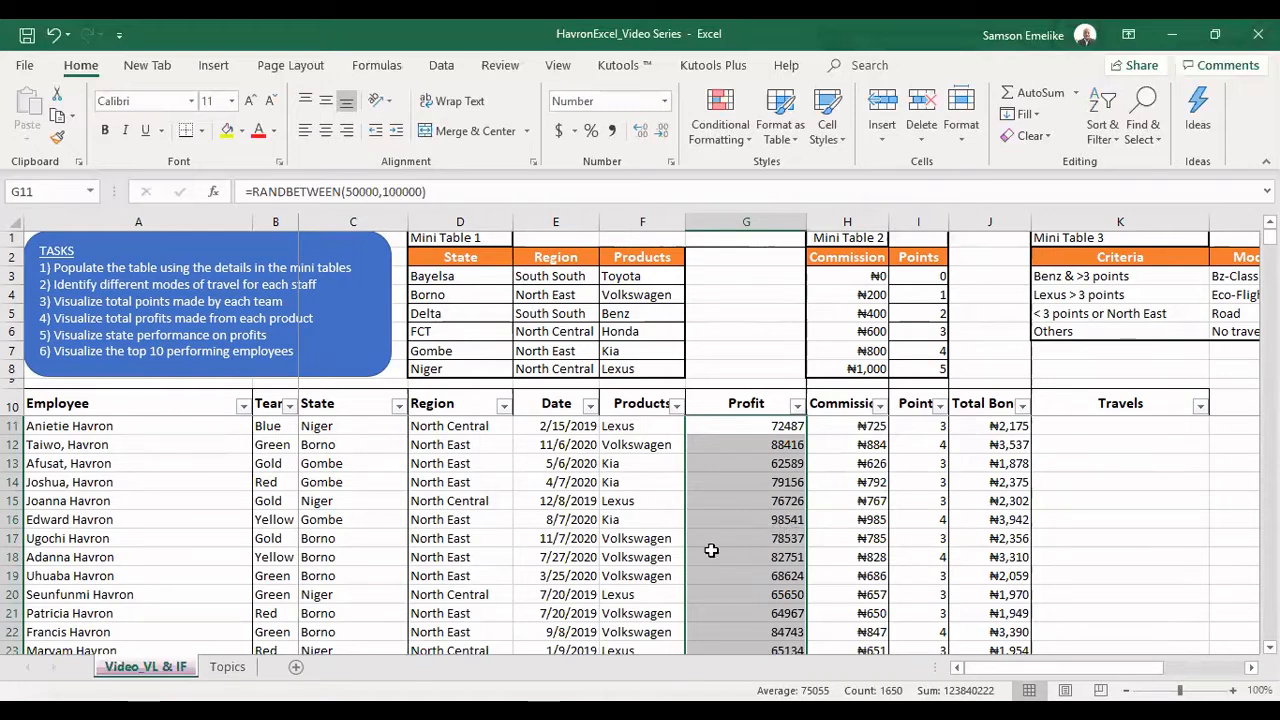
Format the Profit values as Currency with the ₦ Igbo symbol and 0 decimal places, and autofit the column width
{"action": "left_click", "coordinate": [577, 133]}
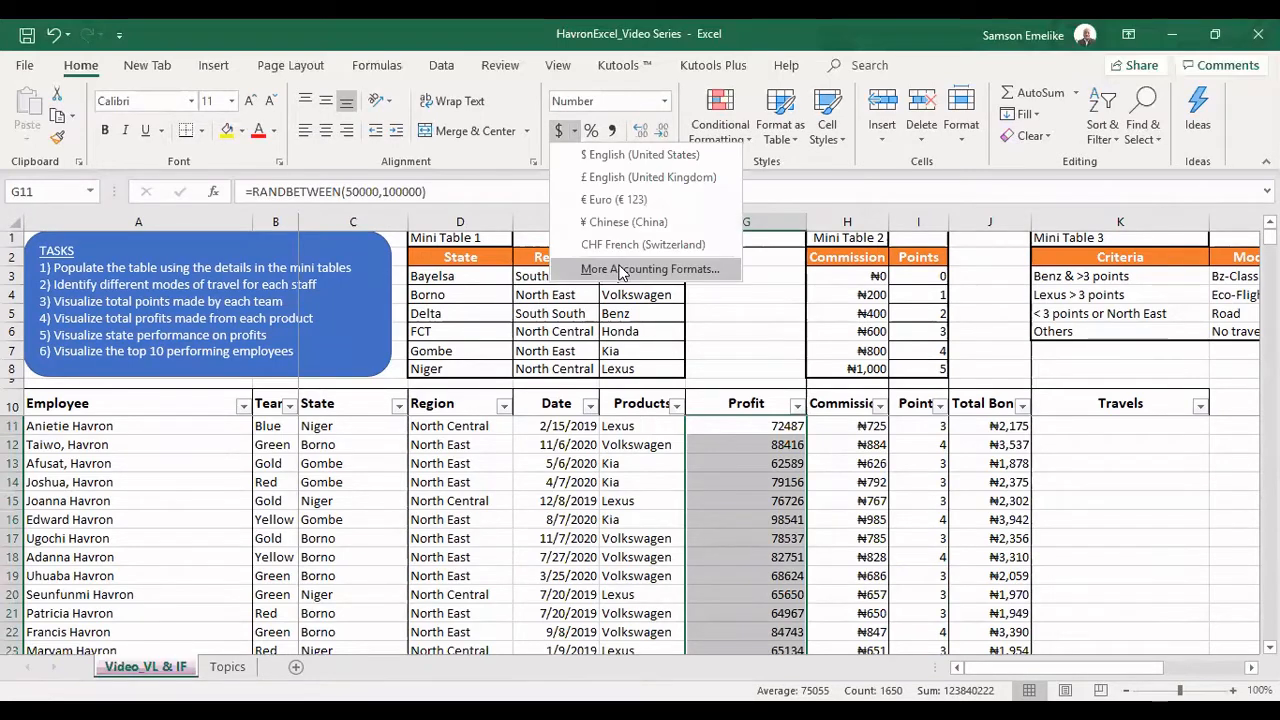
{"action": "left_click", "coordinate": [620, 265]}
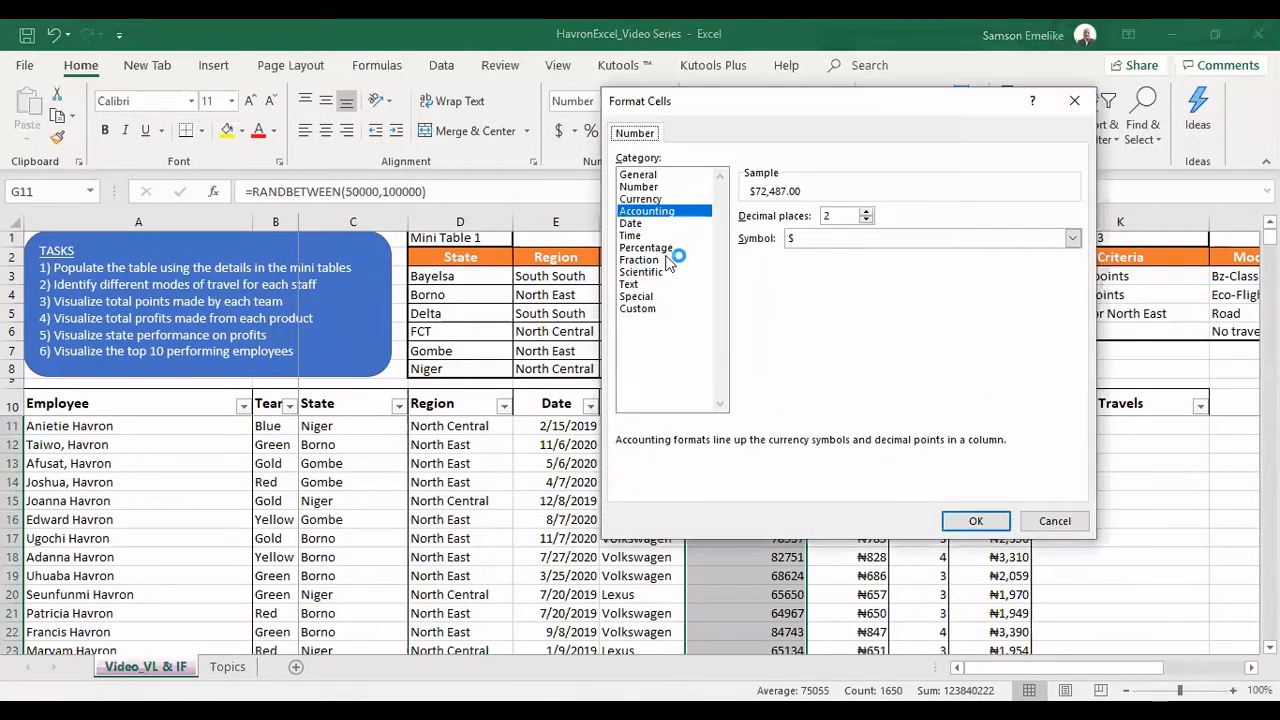
{"action": "left_click", "coordinate": [640, 199]}
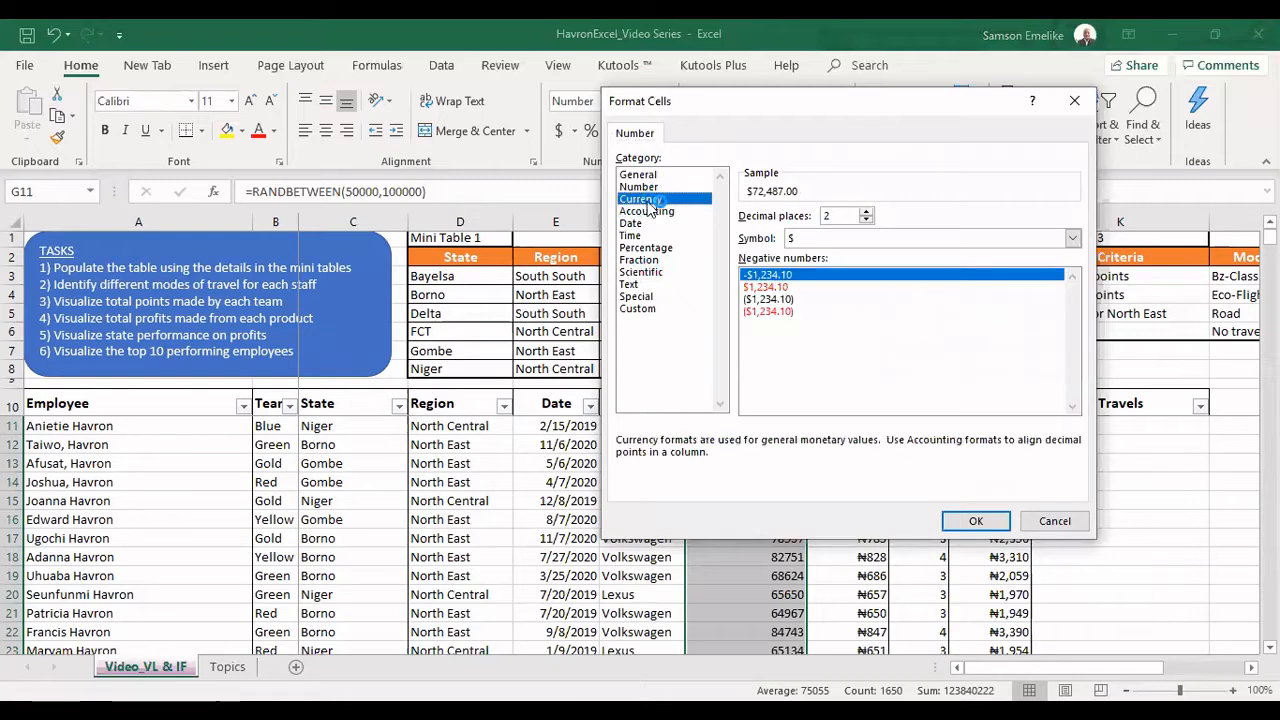
{"action": "left_click", "coordinate": [810, 240]}
{"action": "scroll", "coordinate": [857, 440], "scroll_direction": "down", "scroll_amount": 8}
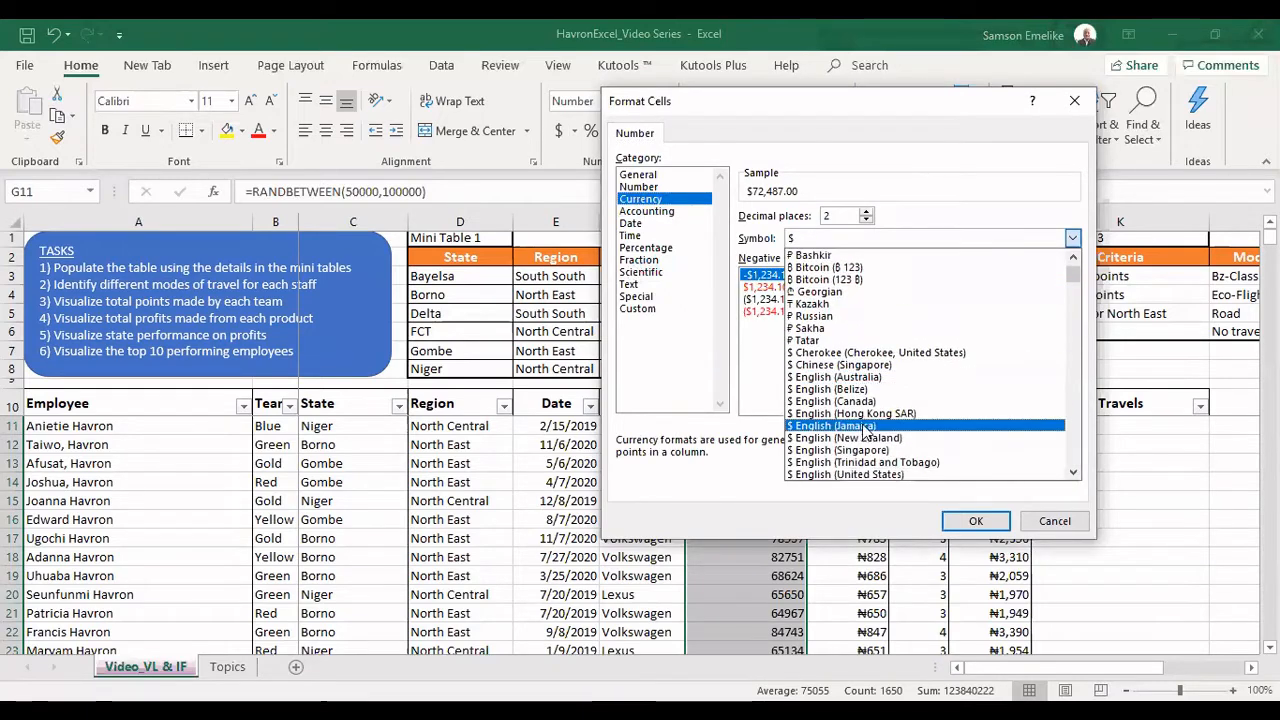
{"action": "scroll", "coordinate": [857, 468], "scroll_direction": "down", "scroll_amount": 8}
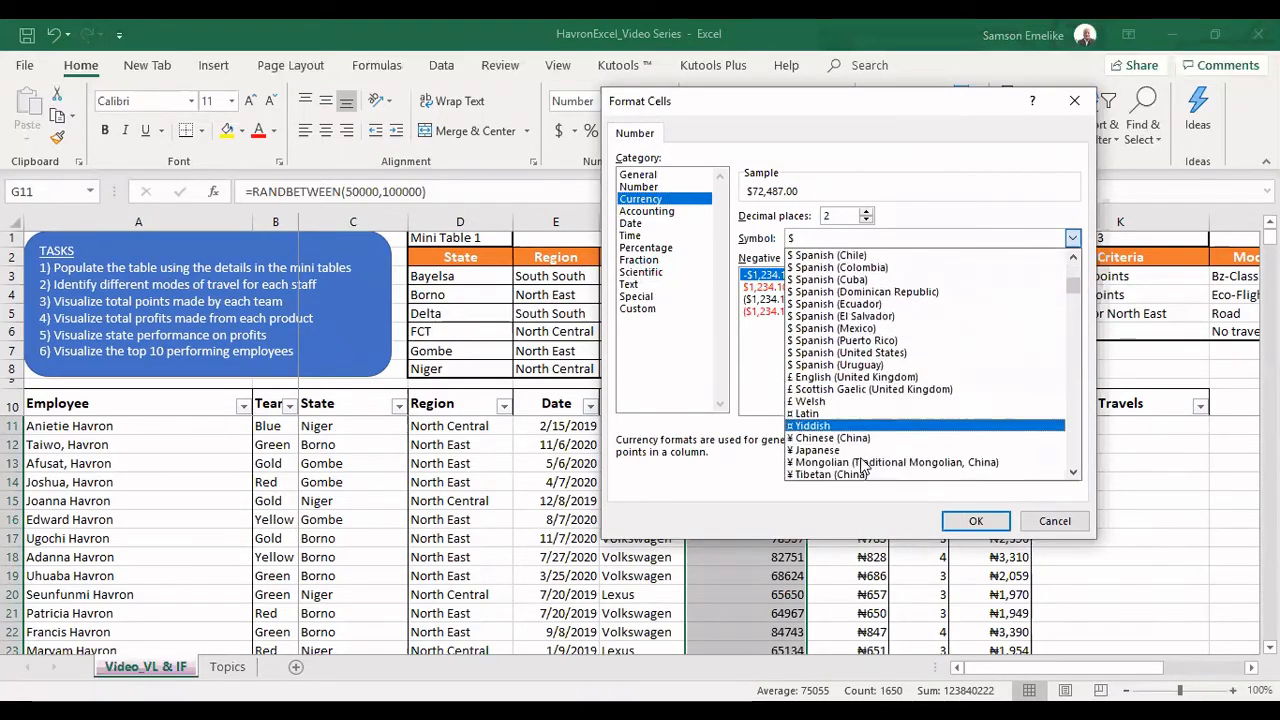
{"action": "scroll", "coordinate": [863, 466], "scroll_direction": "down", "scroll_amount": 1}
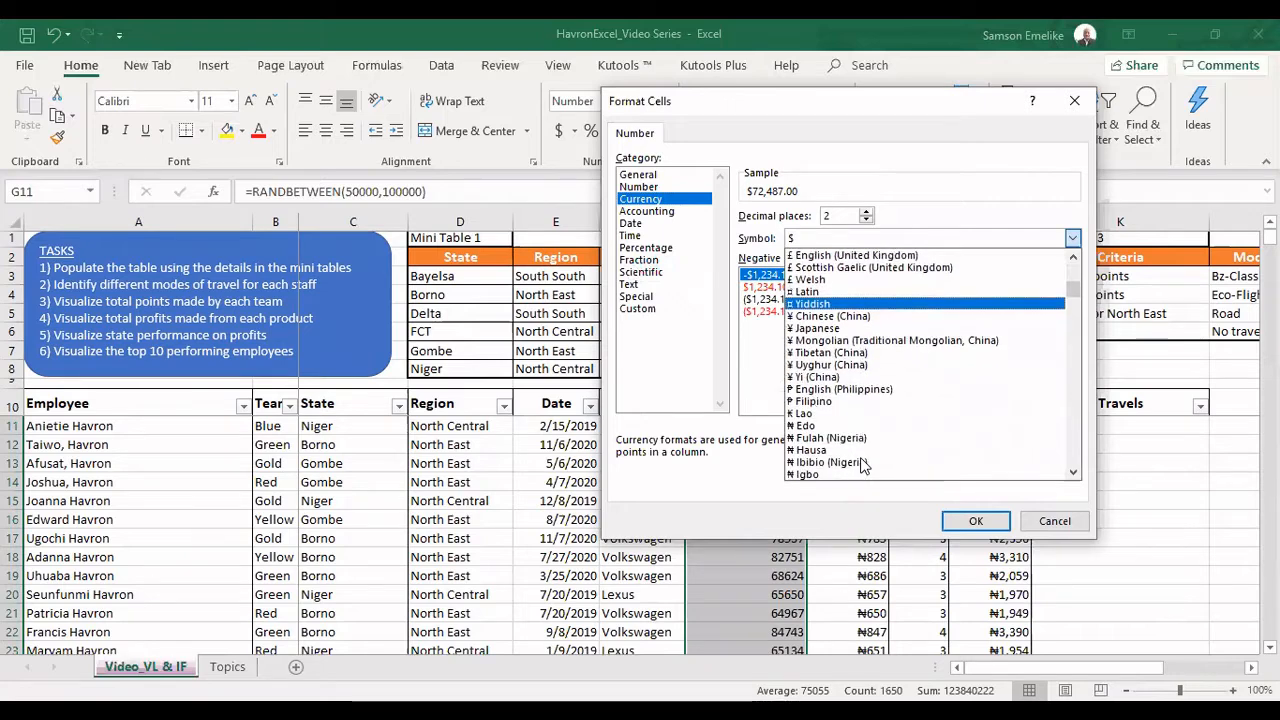
{"action": "left_click", "coordinate": [831, 474]}
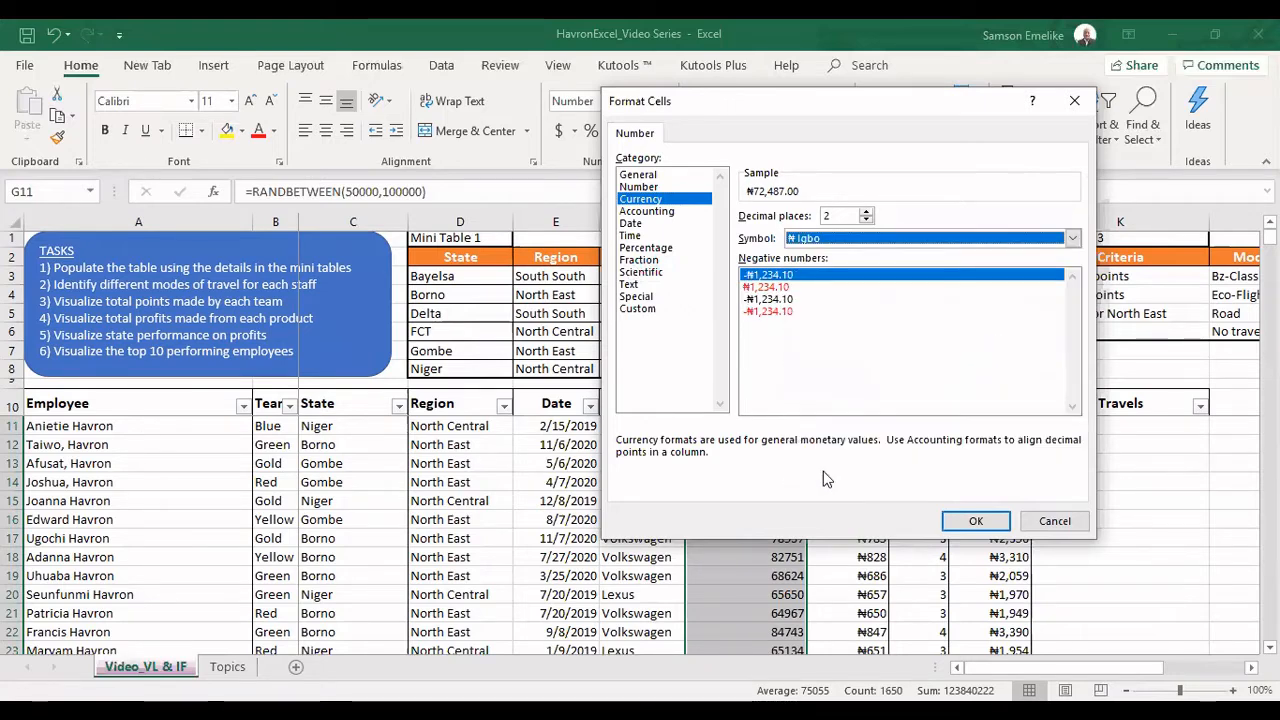
{"action": "left_click", "coordinate": [870, 220]}
{"action": "left_click", "coordinate": [870, 220]}
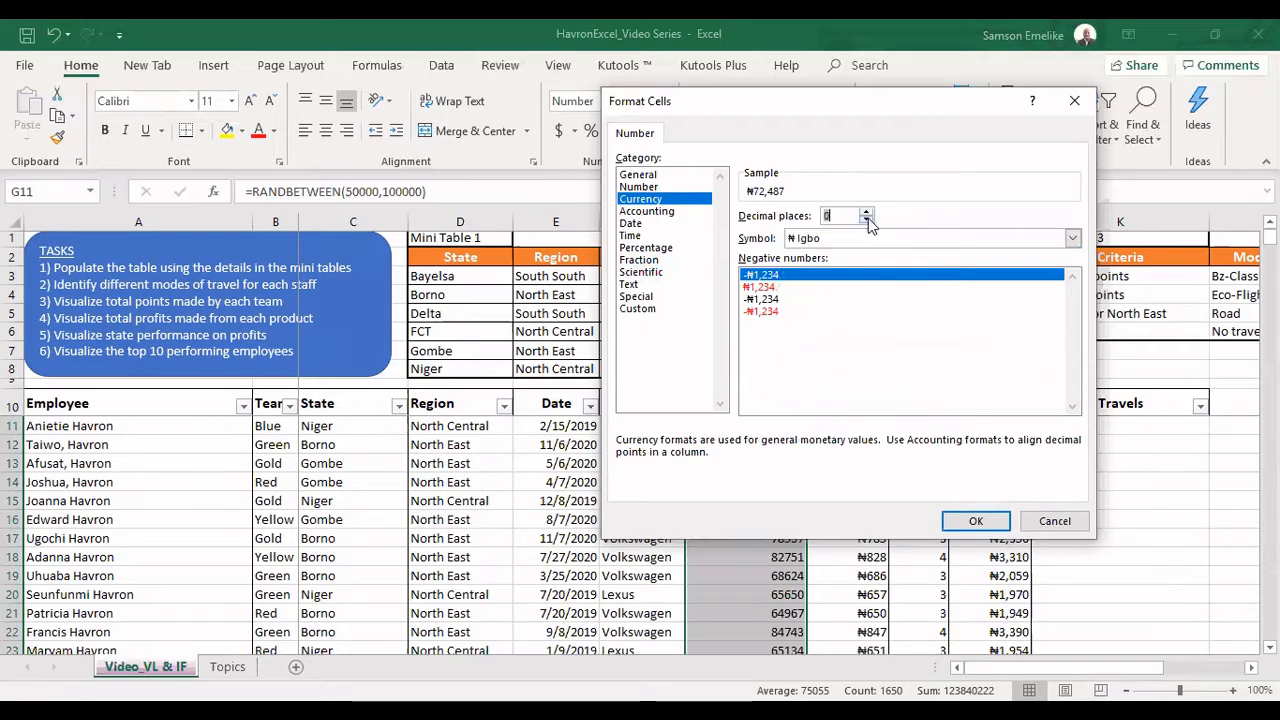
{"action": "left_click", "coordinate": [980, 522]}
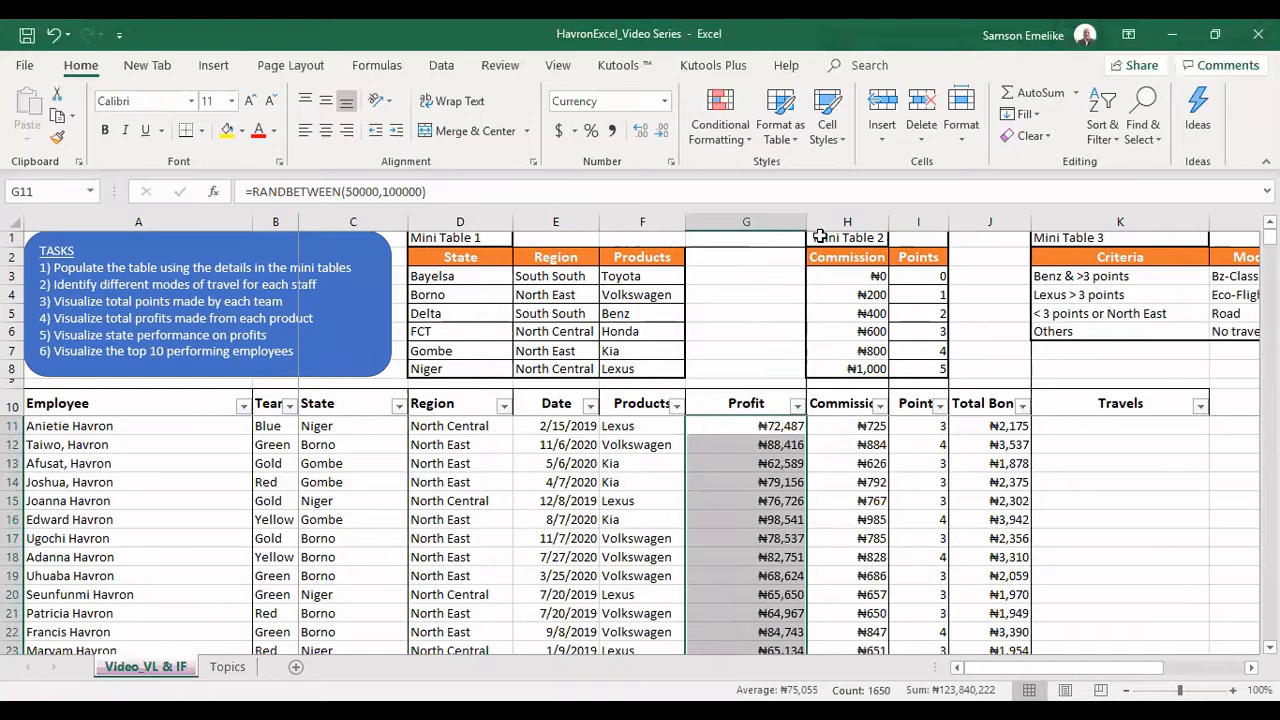
{"action": "double_click", "coordinate": [806, 220]}
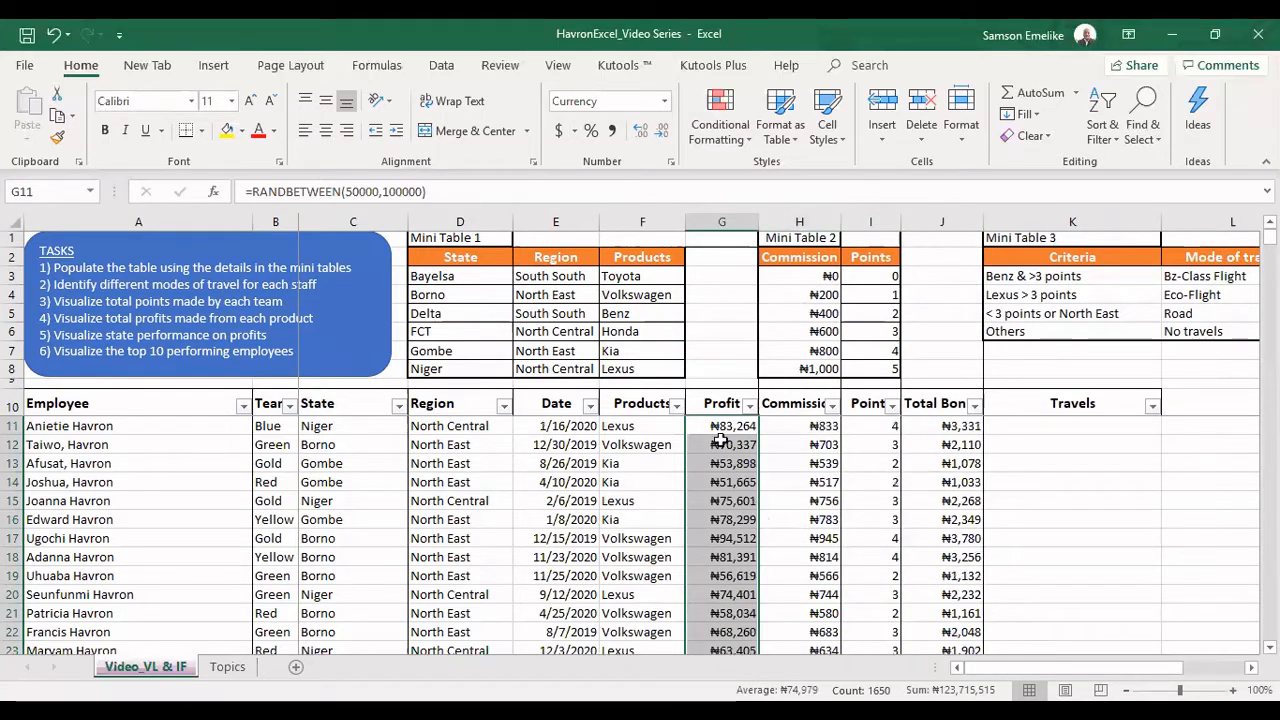
Review the travel criteria in Mini Table 3 and change the criterion in K4 to "Lexus & > 3 points"
{"action": "left_click", "coordinate": [874, 425]}
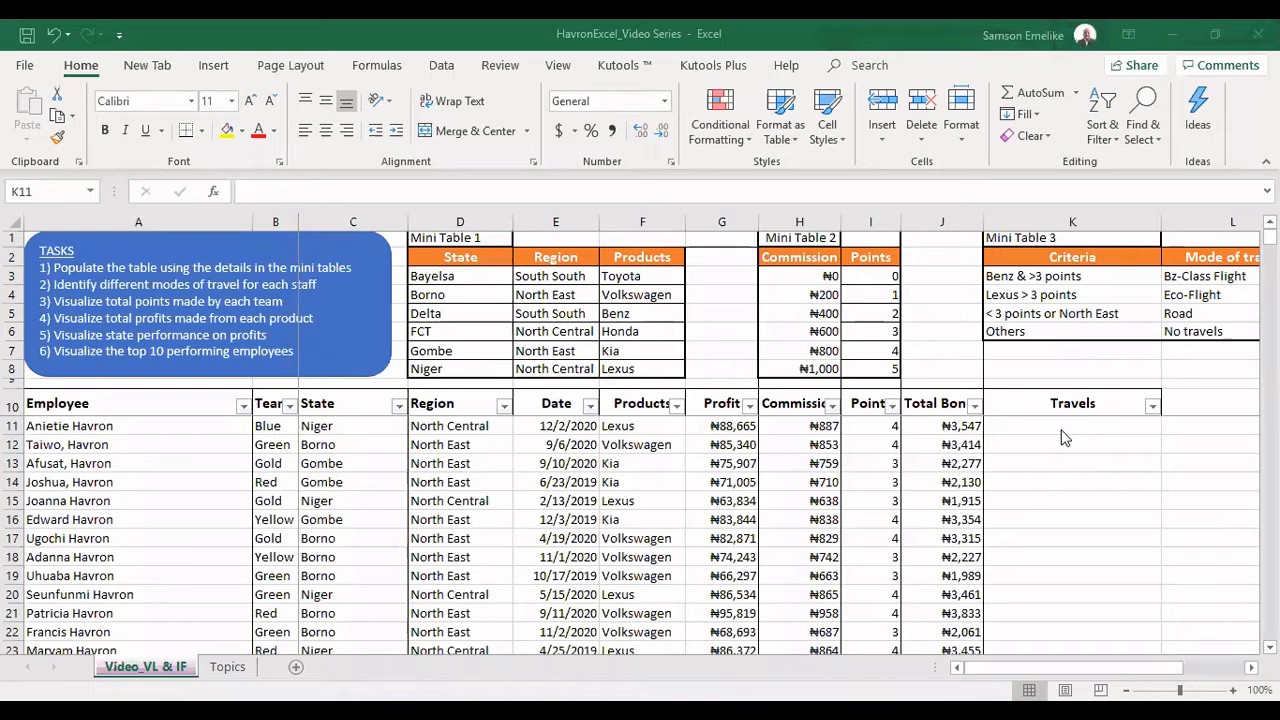
{"action": "left_click", "coordinate": [1064, 428]}
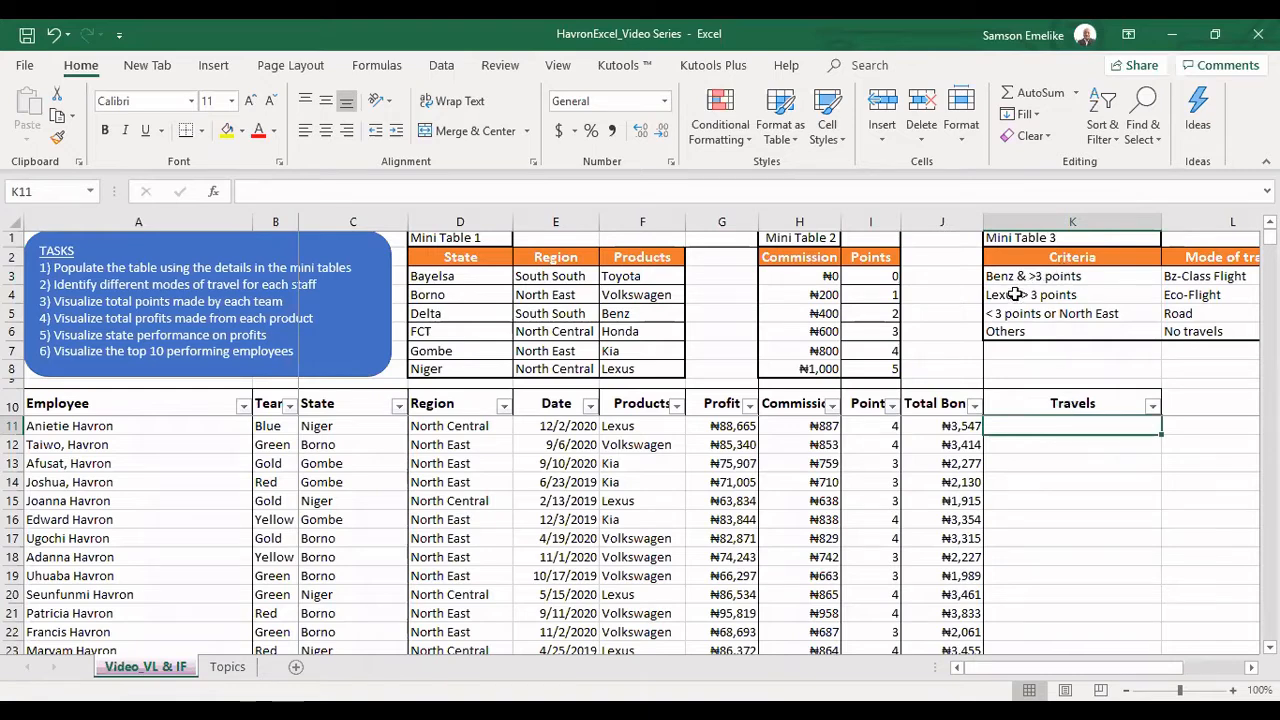
{"action": "left_click", "coordinate": [1040, 277]}
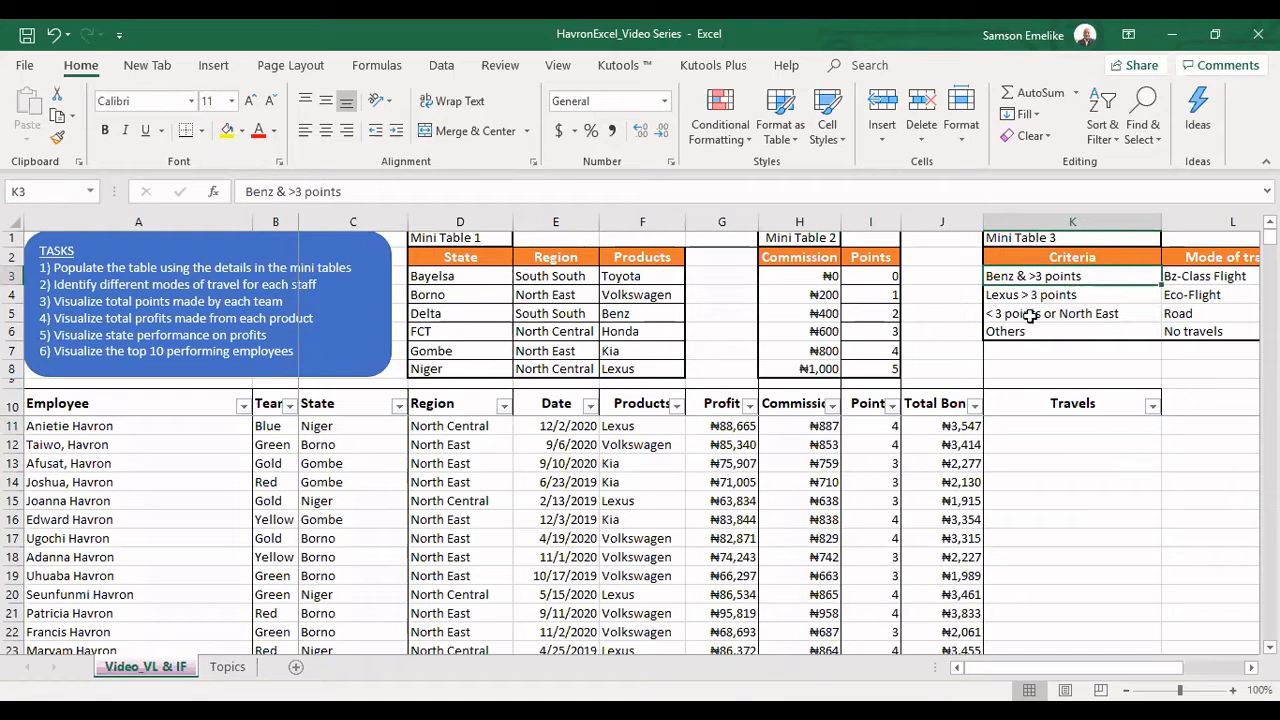
{"action": "left_click", "coordinate": [1012, 298]}
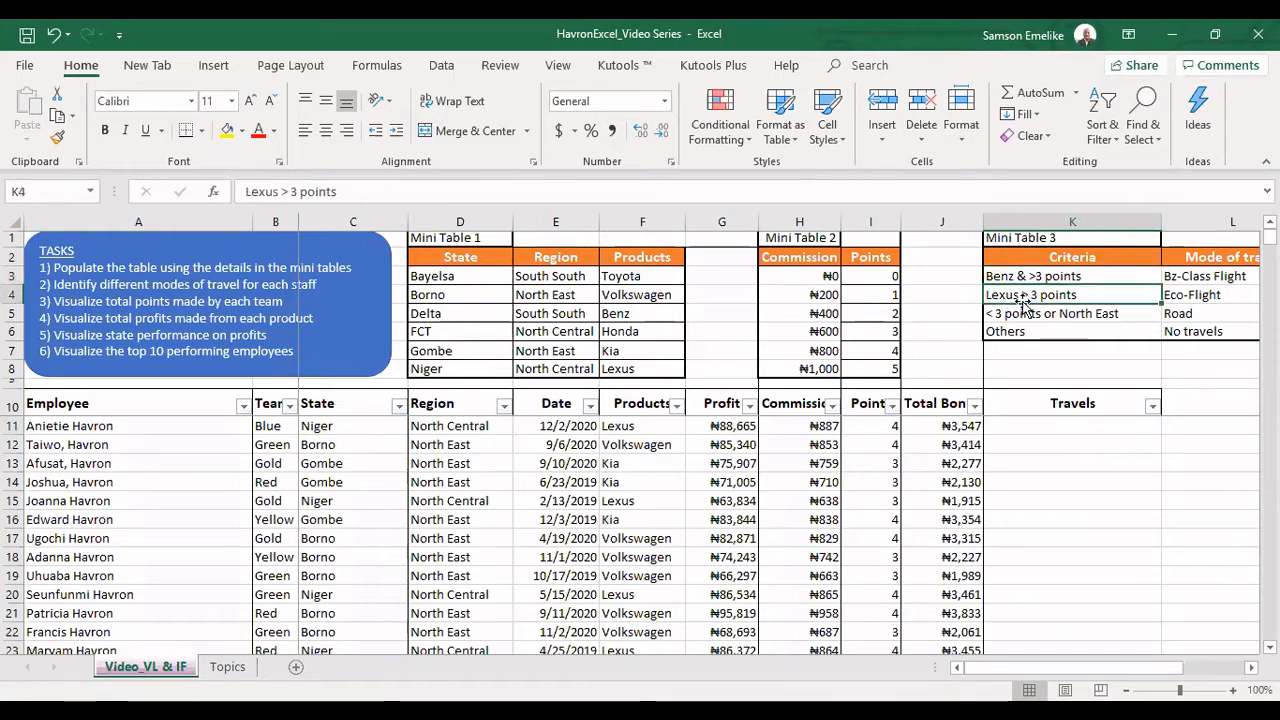
{"action": "double_click", "coordinate": [1020, 294]}
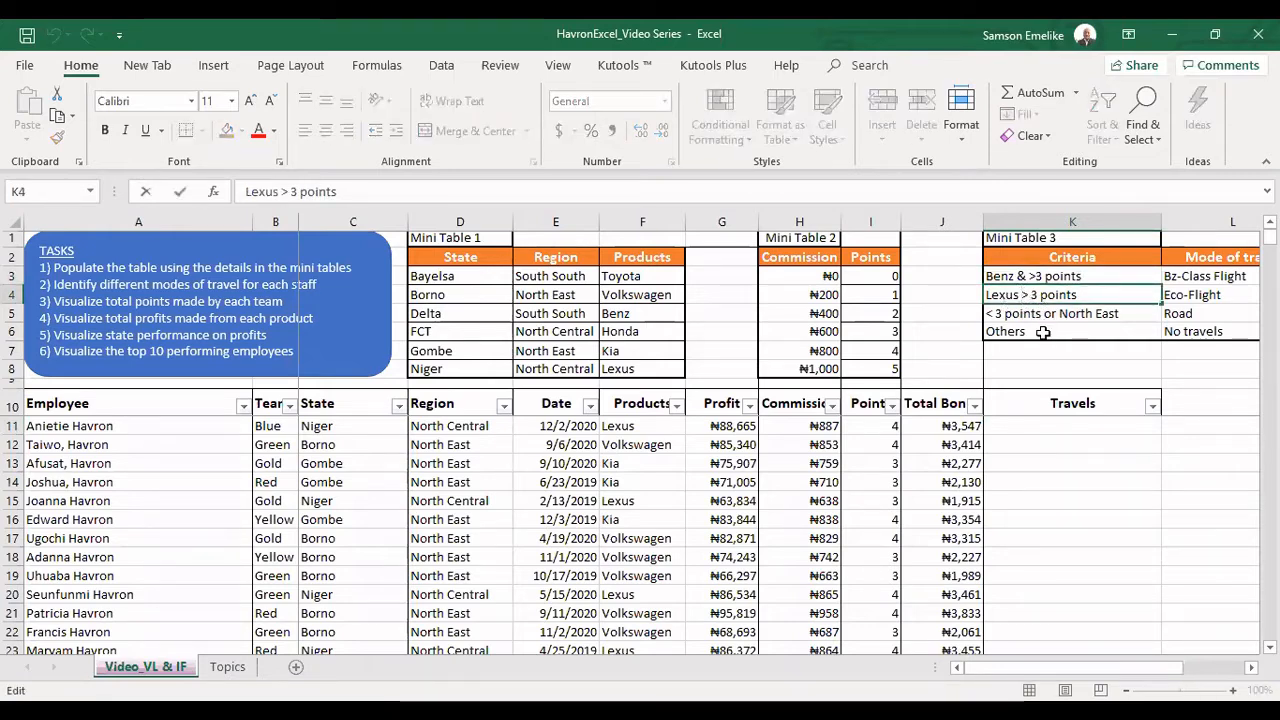
{"action": "type", "text": "&"}
{"action": "key", "text": "Return"}
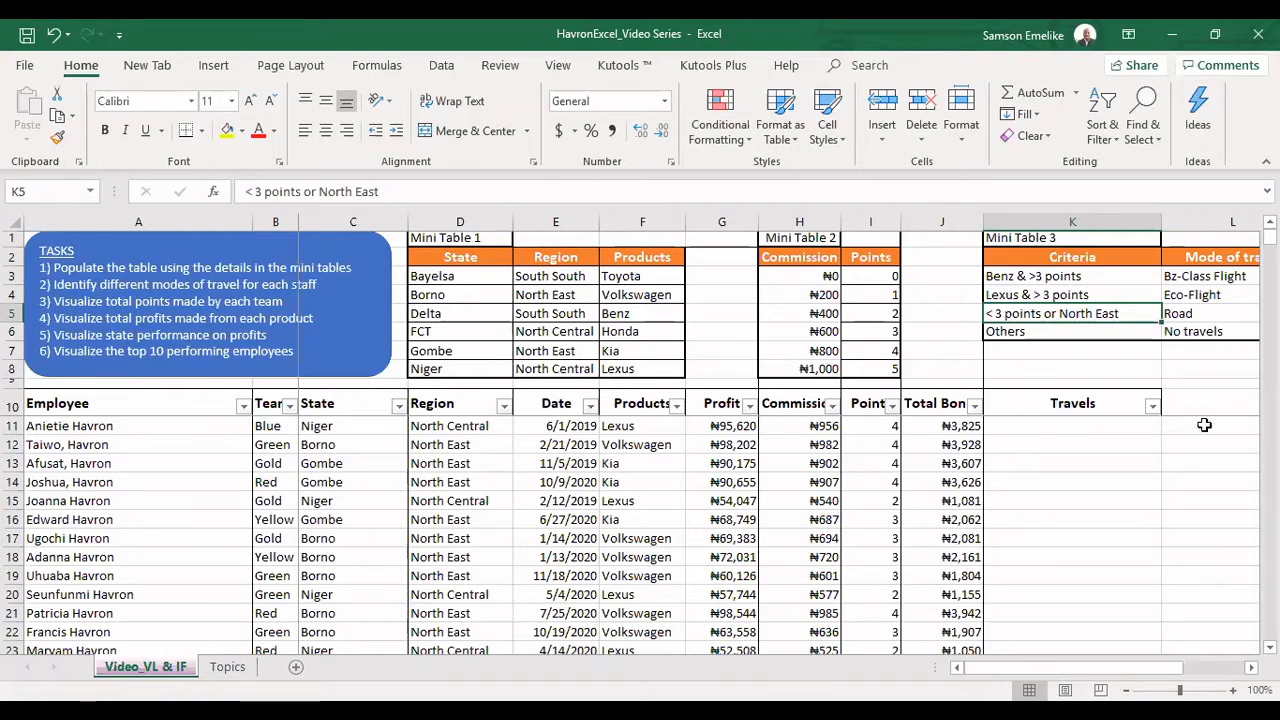
Begin the Travels formula in K11 with the Benz and points test: =IF(AND(F11=$F$5,I11>3)
{"action": "left_click", "coordinate": [1016, 423]}
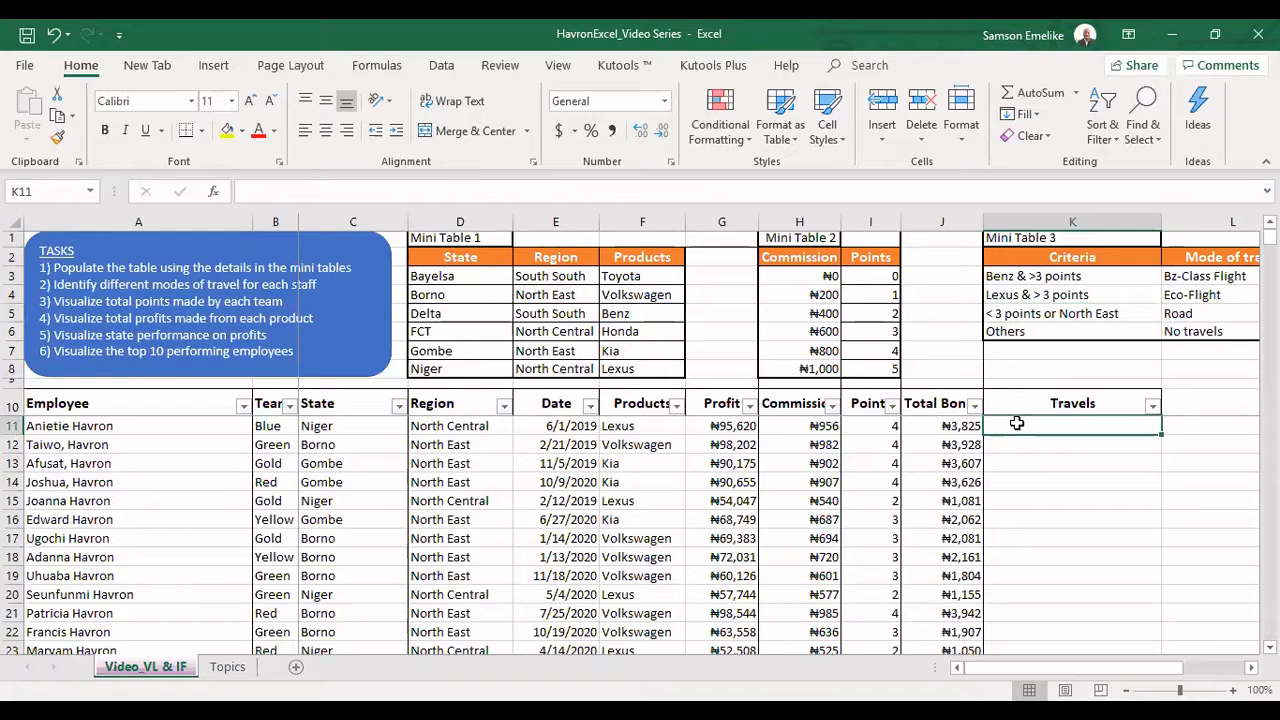
{"action": "type", "text": "="}
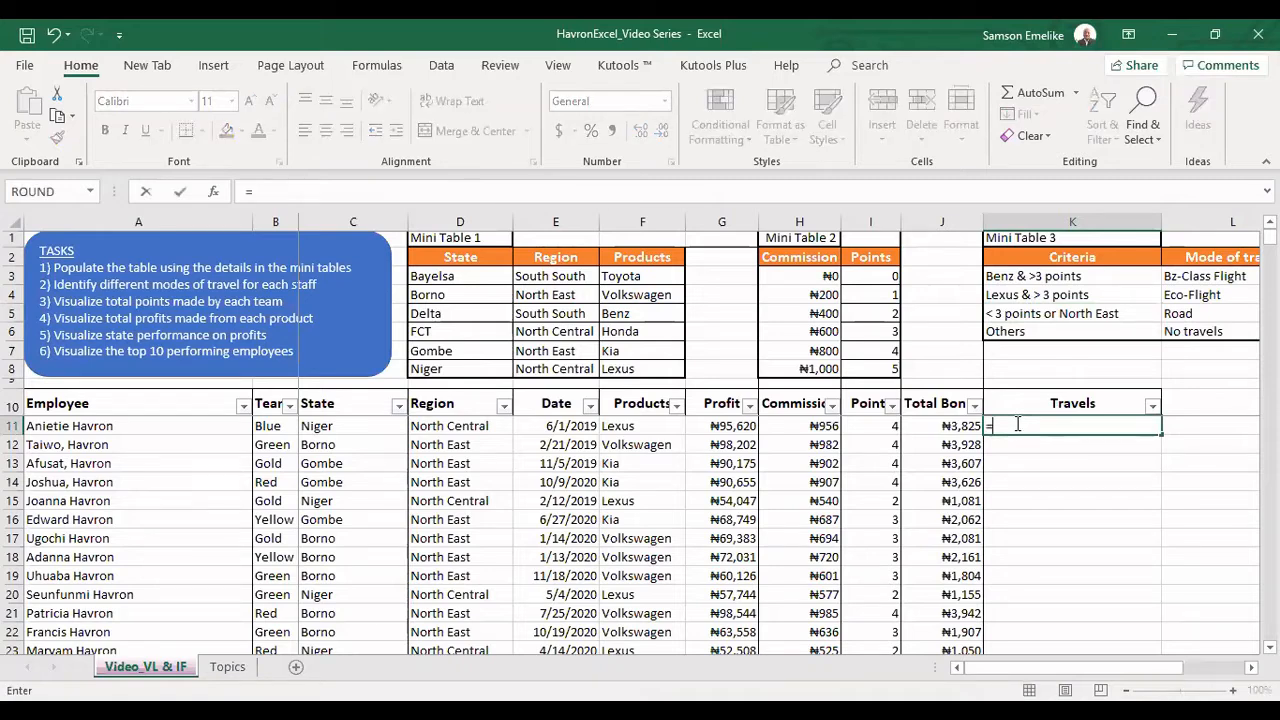
{"action": "type", "text": "IF("}
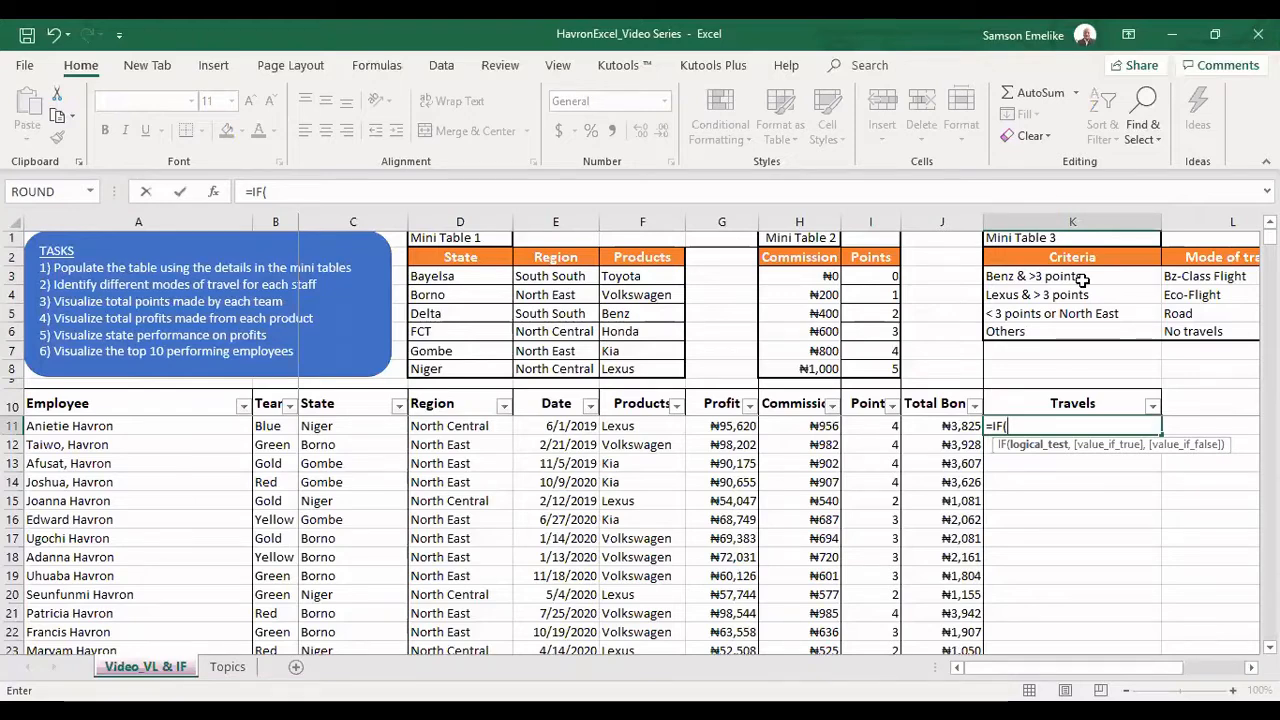
{"action": "type", "text": "AND("}
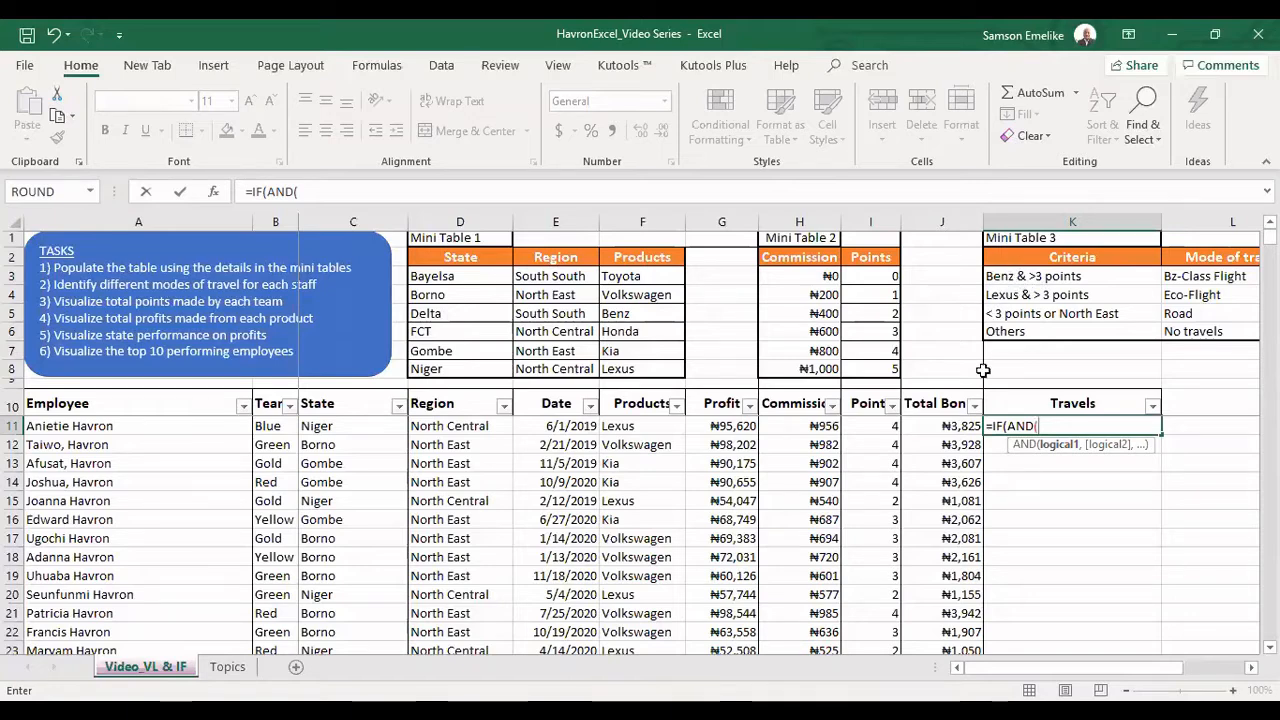
{"action": "left_click", "coordinate": [626, 425]}
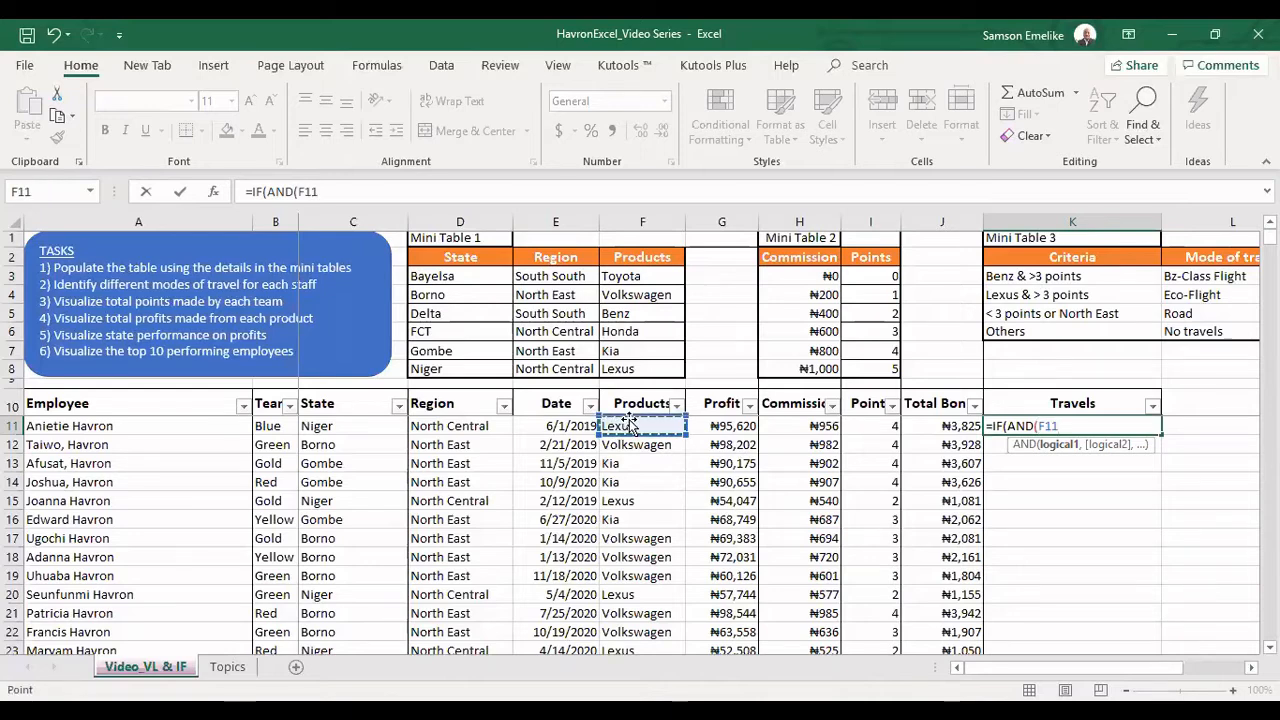
{"action": "type", "text": "="}
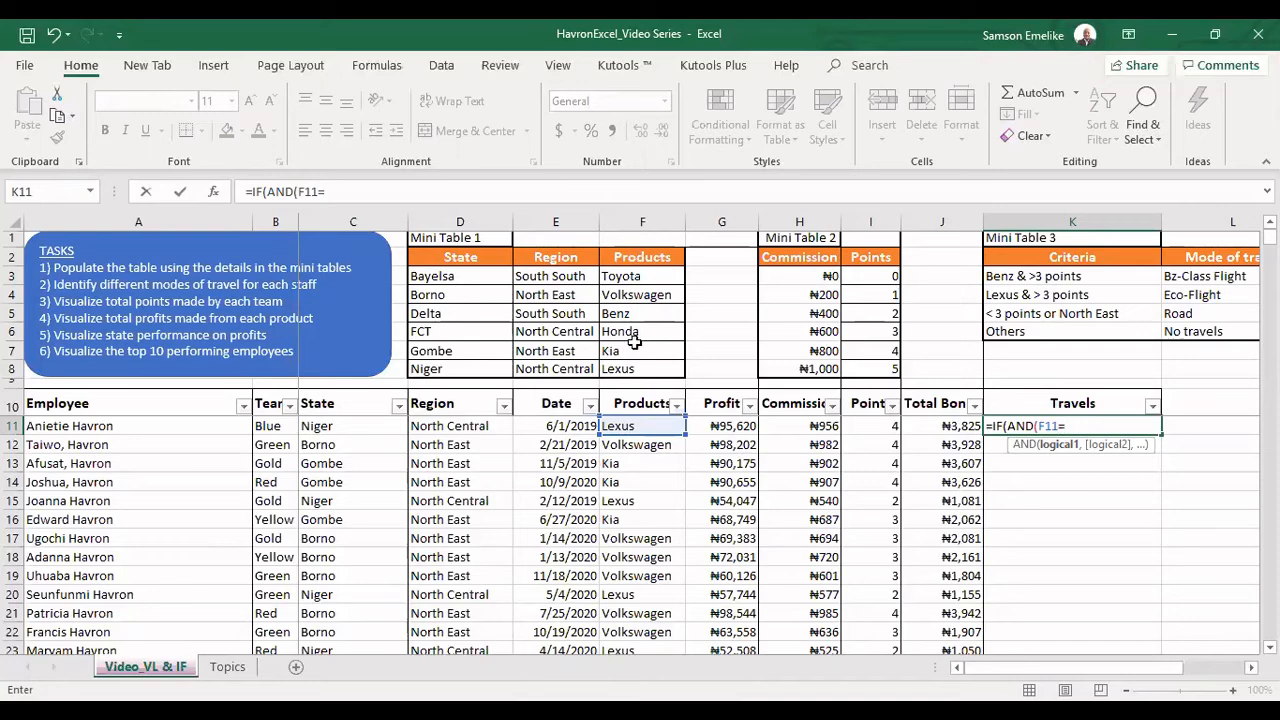
{"action": "left_click", "coordinate": [622, 313]}
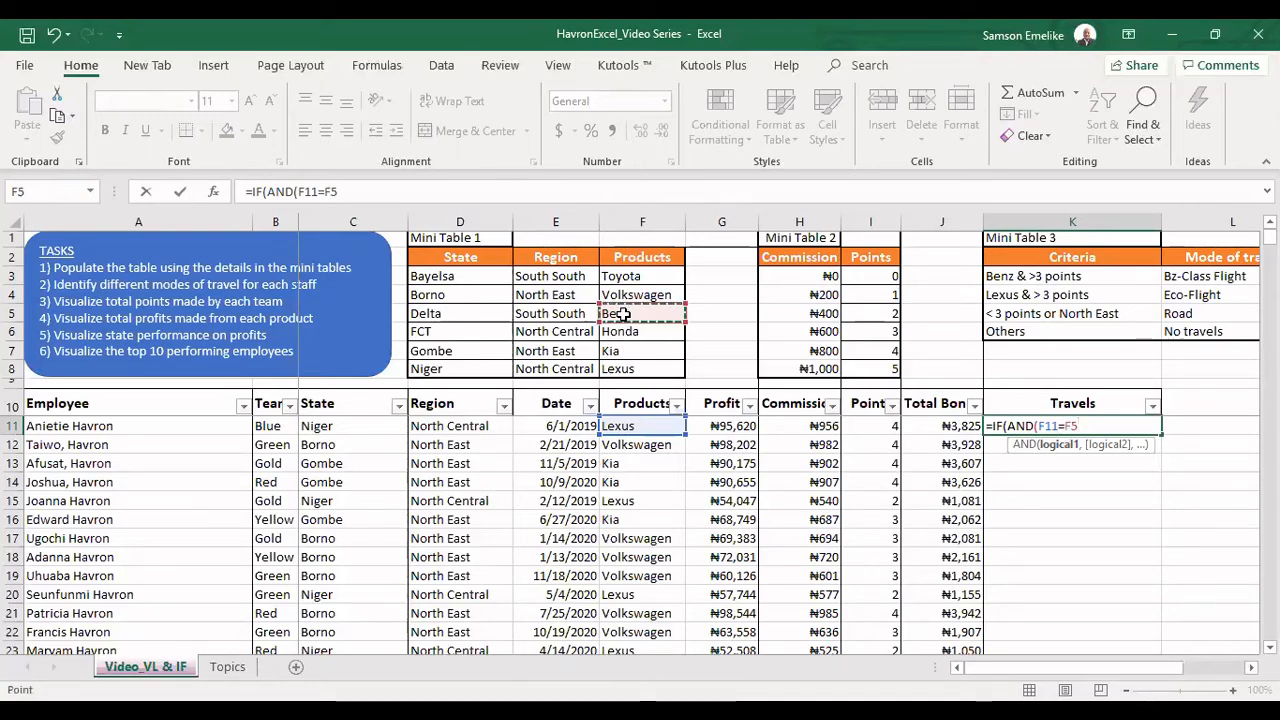
{"action": "key", "text": "F4"}
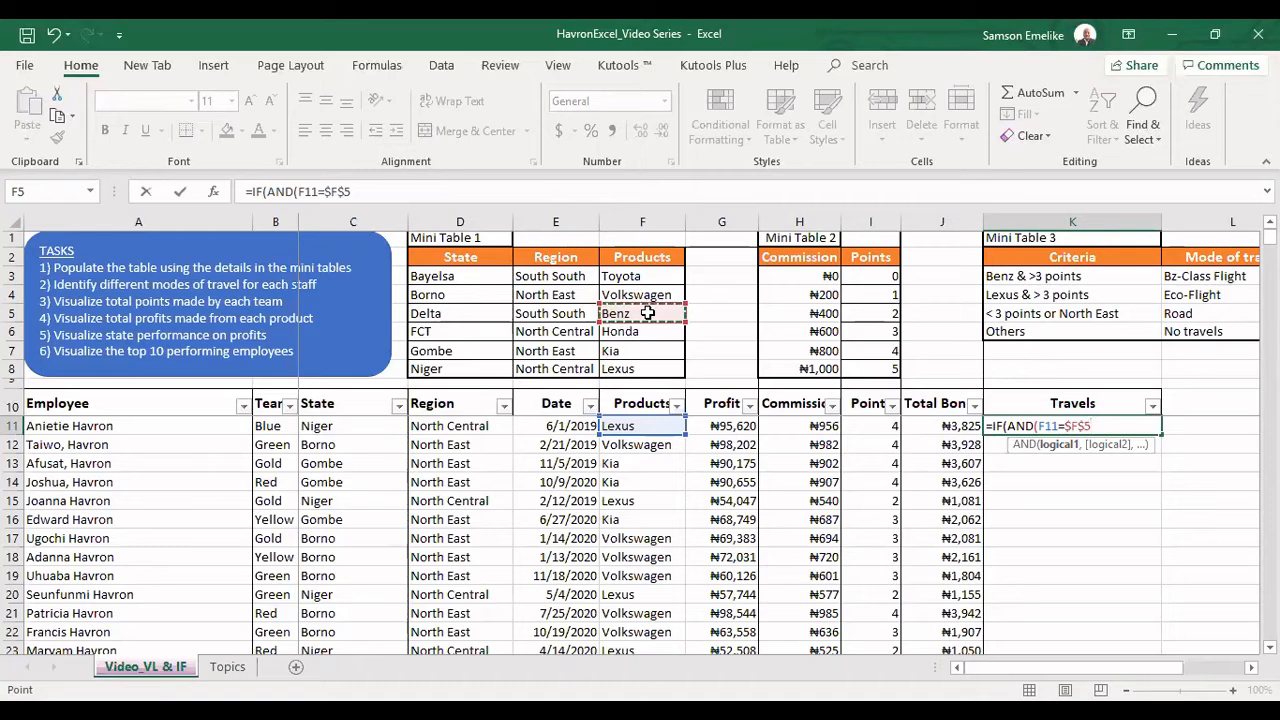
{"action": "type", "text": ","}
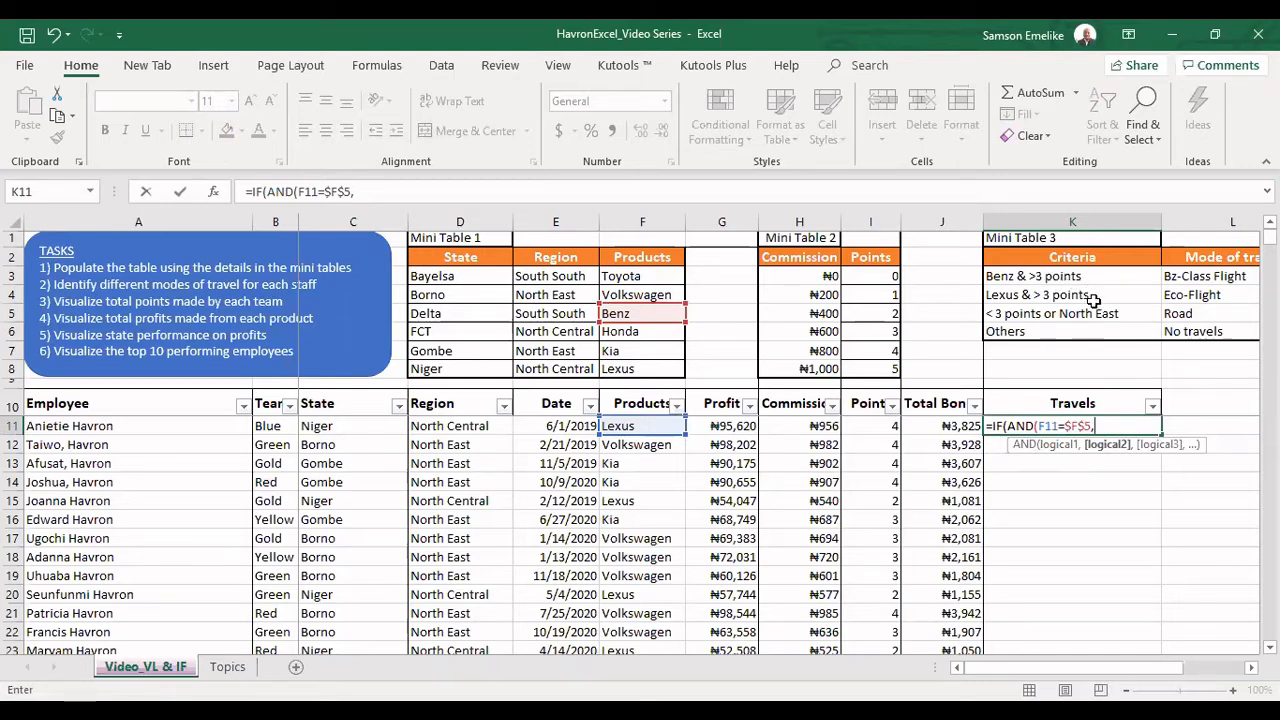
{"action": "left_click", "coordinate": [874, 425]}
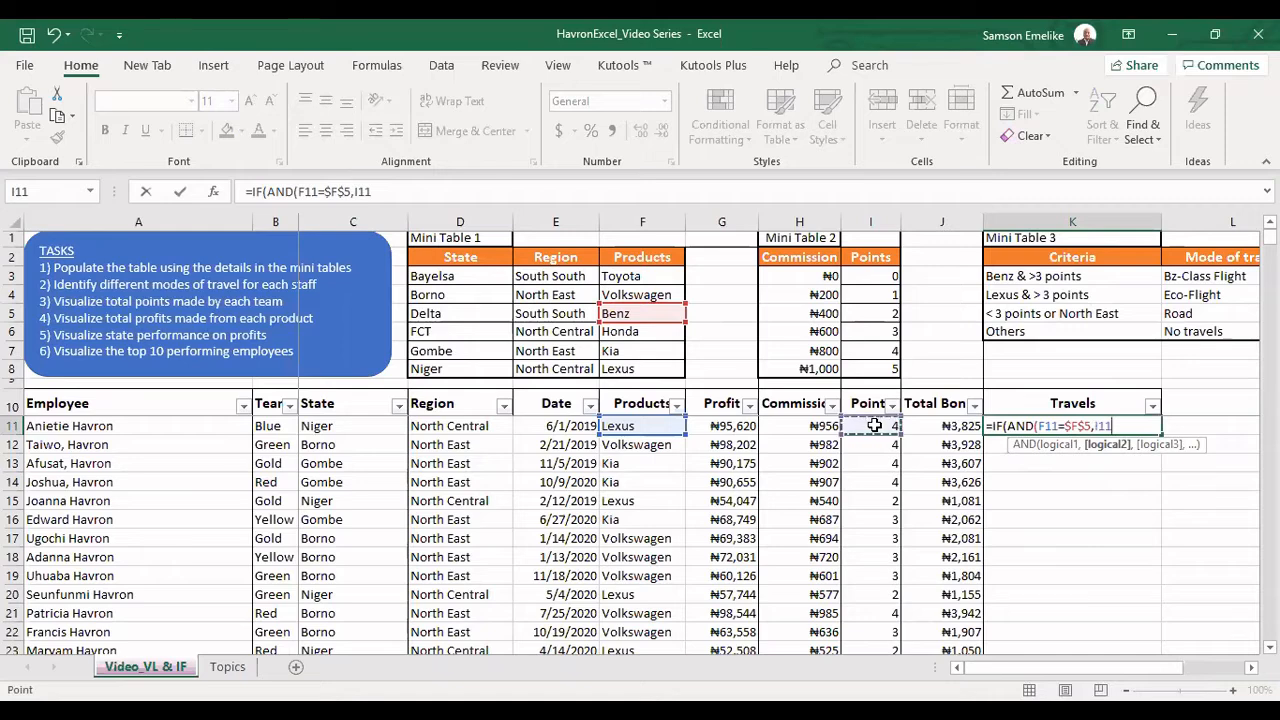
{"action": "type", "text": ">3)"}
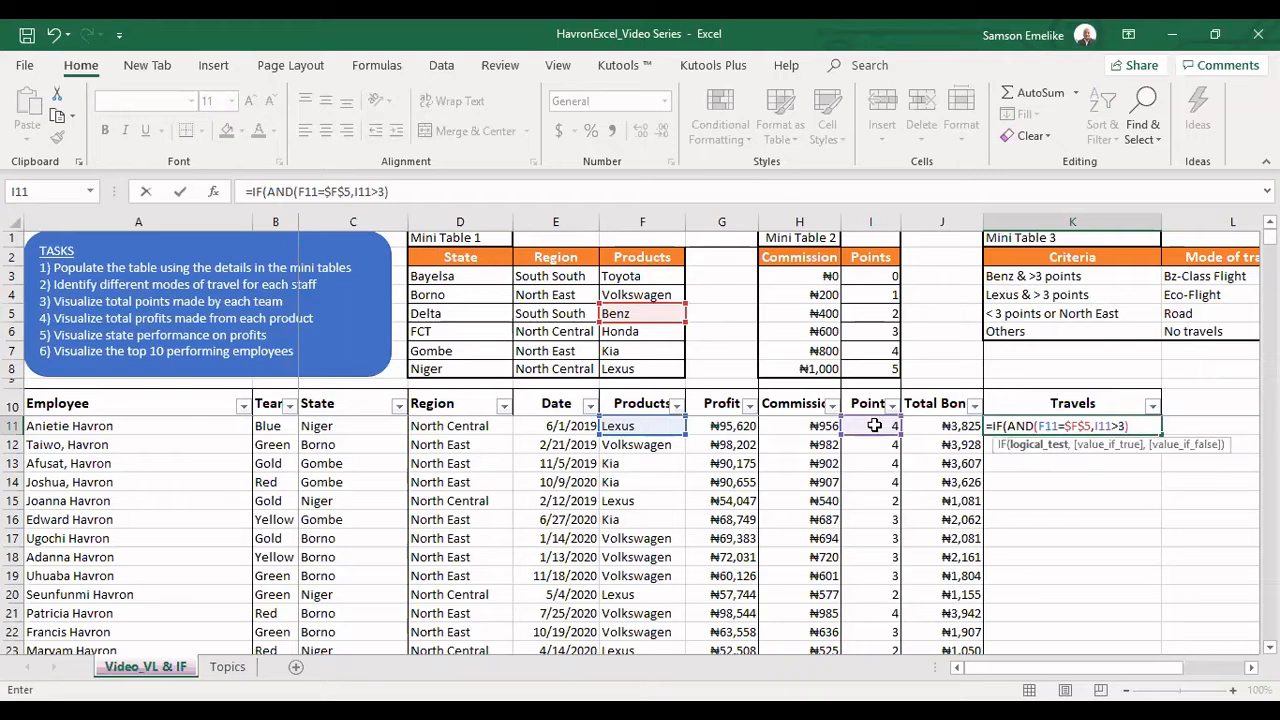
Add the Bz-Class Flight cell $L$3 as the absolute value-if-true argument of the K11 formula's first IF
{"action": "type", "text": ","}
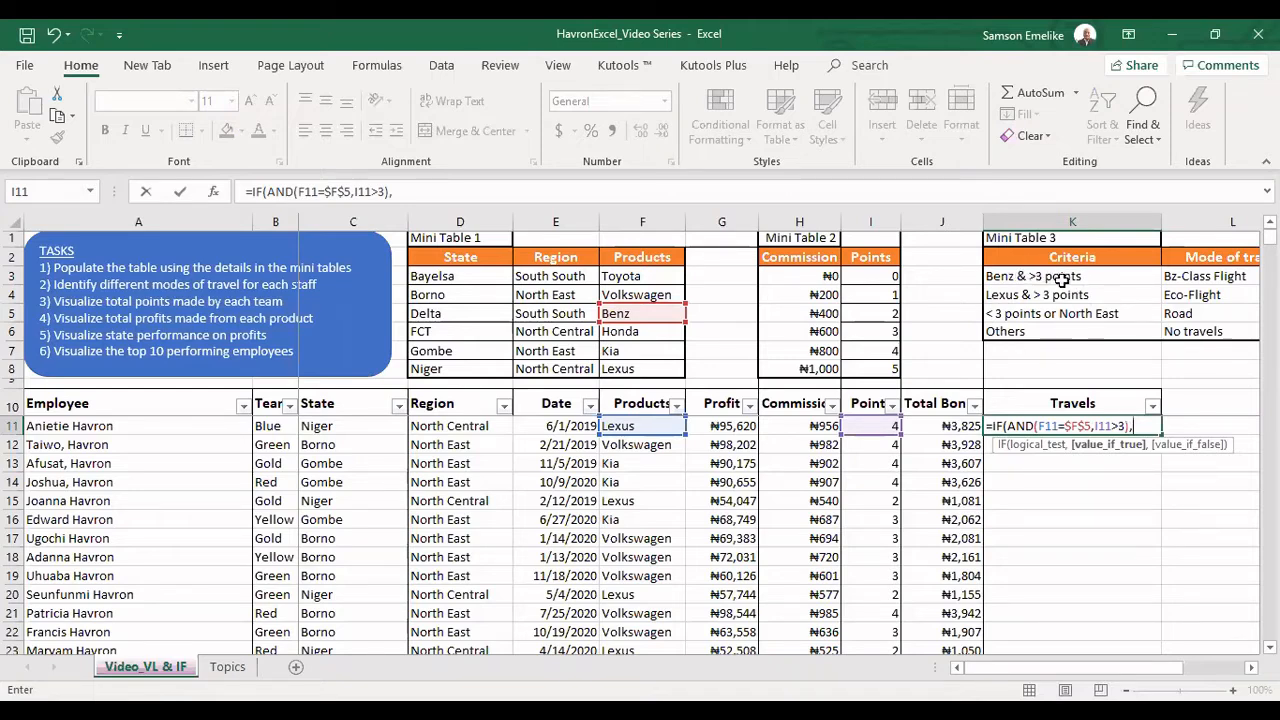
{"action": "left_click", "coordinate": [1197, 277]}
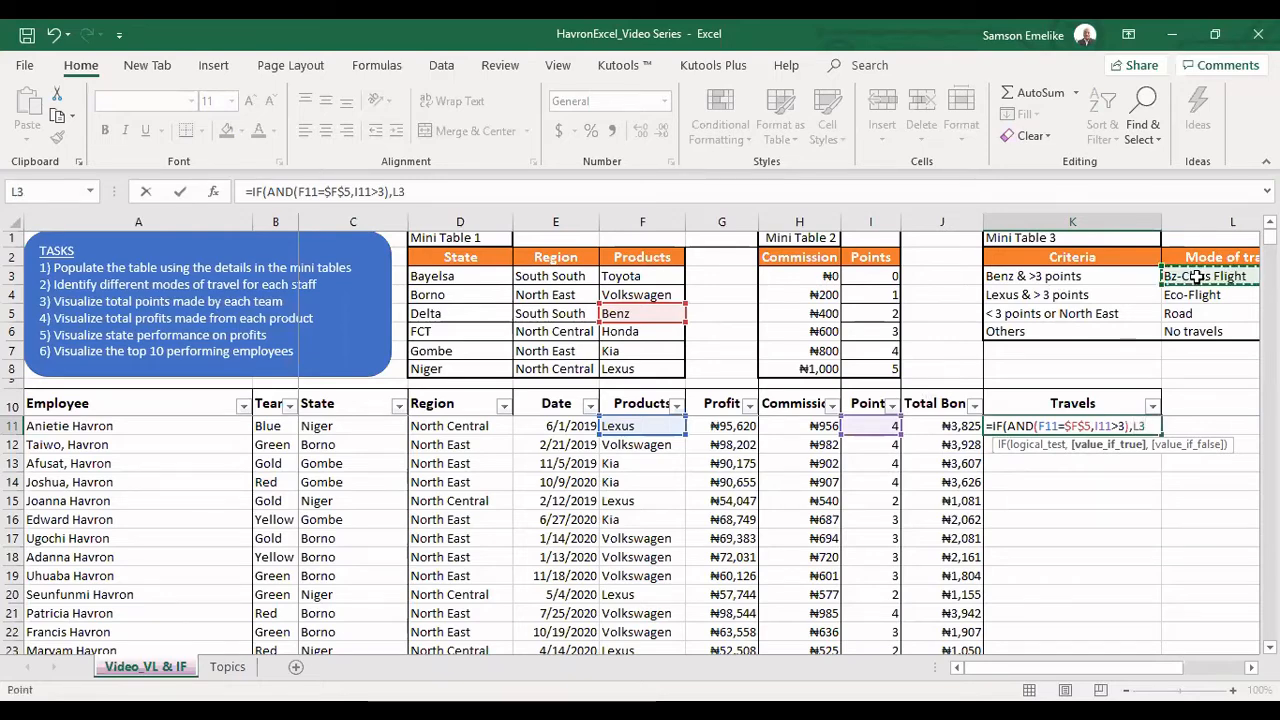
{"action": "key", "text": "F4"}
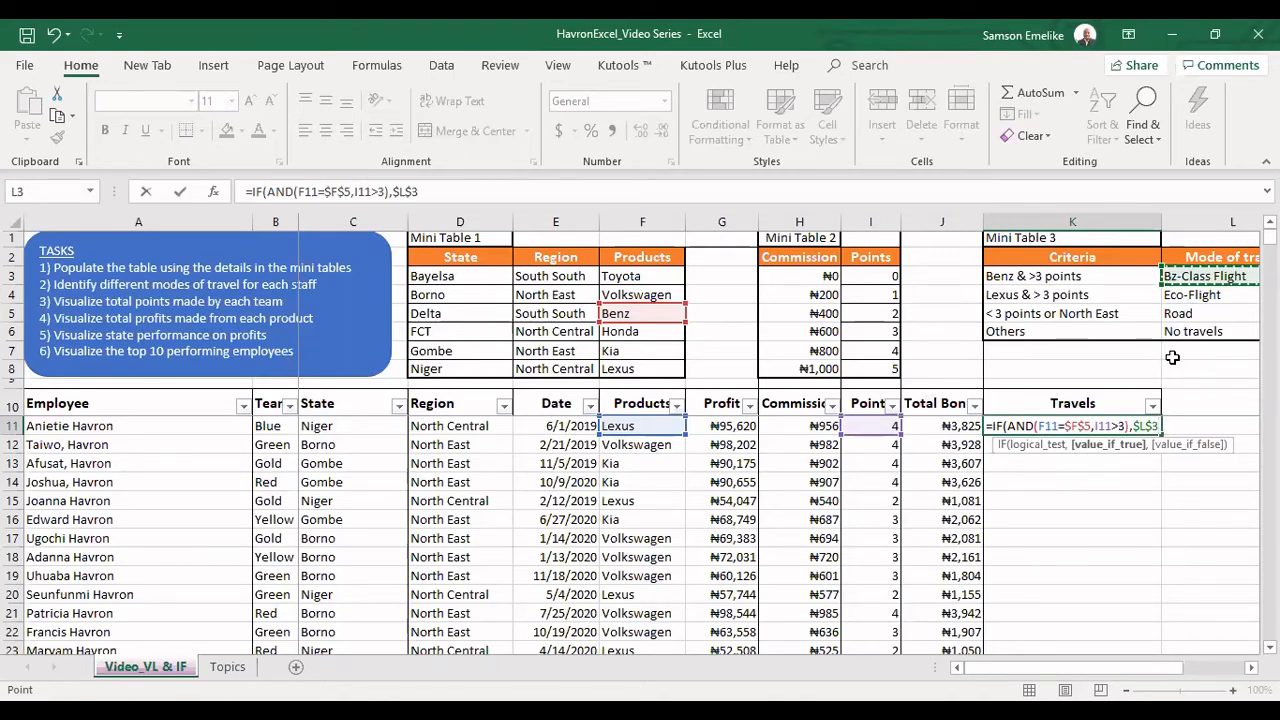
{"action": "type", "text": ","}
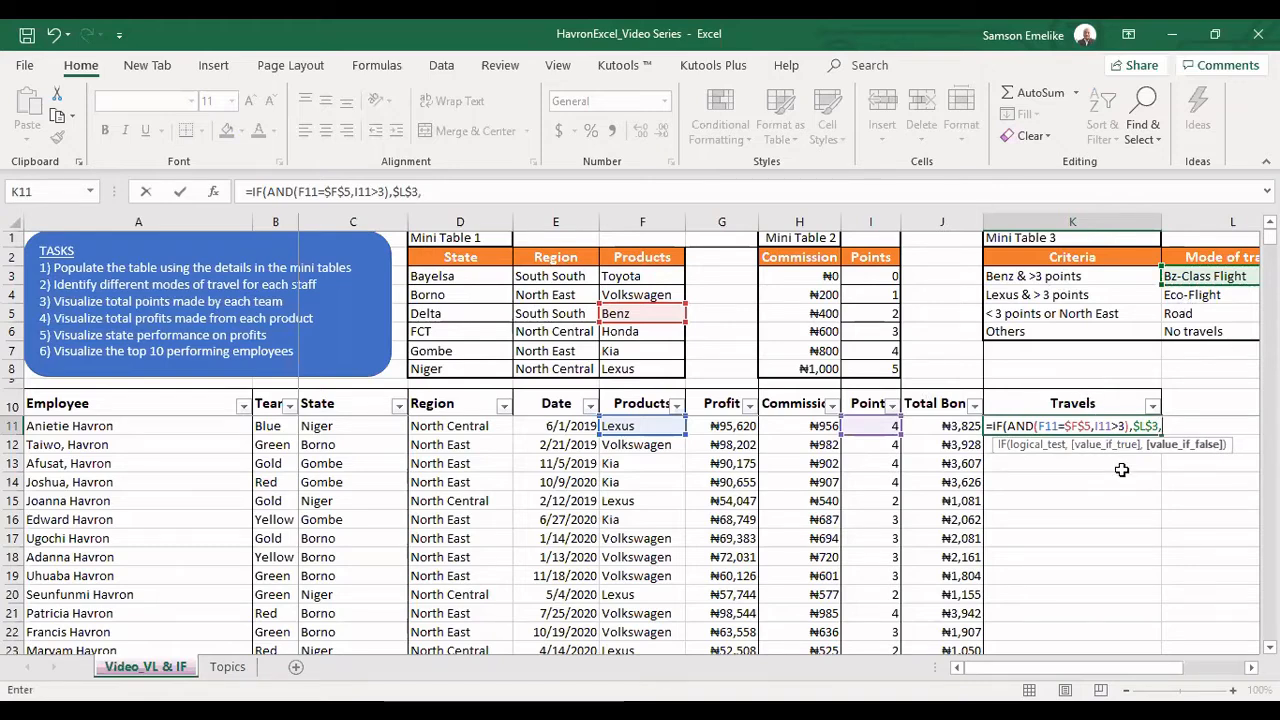
Nest a second IF in the K11 formula that tests for Lexus and more than 3 points: IF(AND(F11=$F$8,I11>3)
{"action": "type", "text": "IF("}
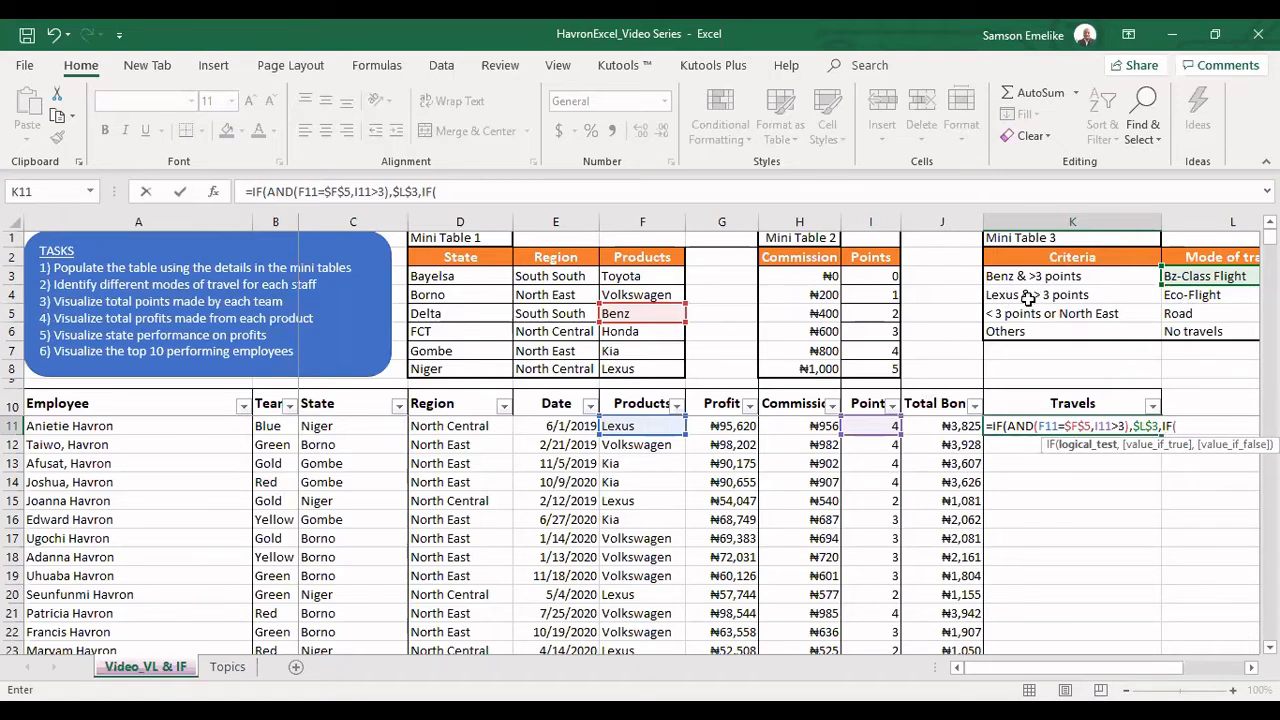
{"action": "type", "text": "AND("}
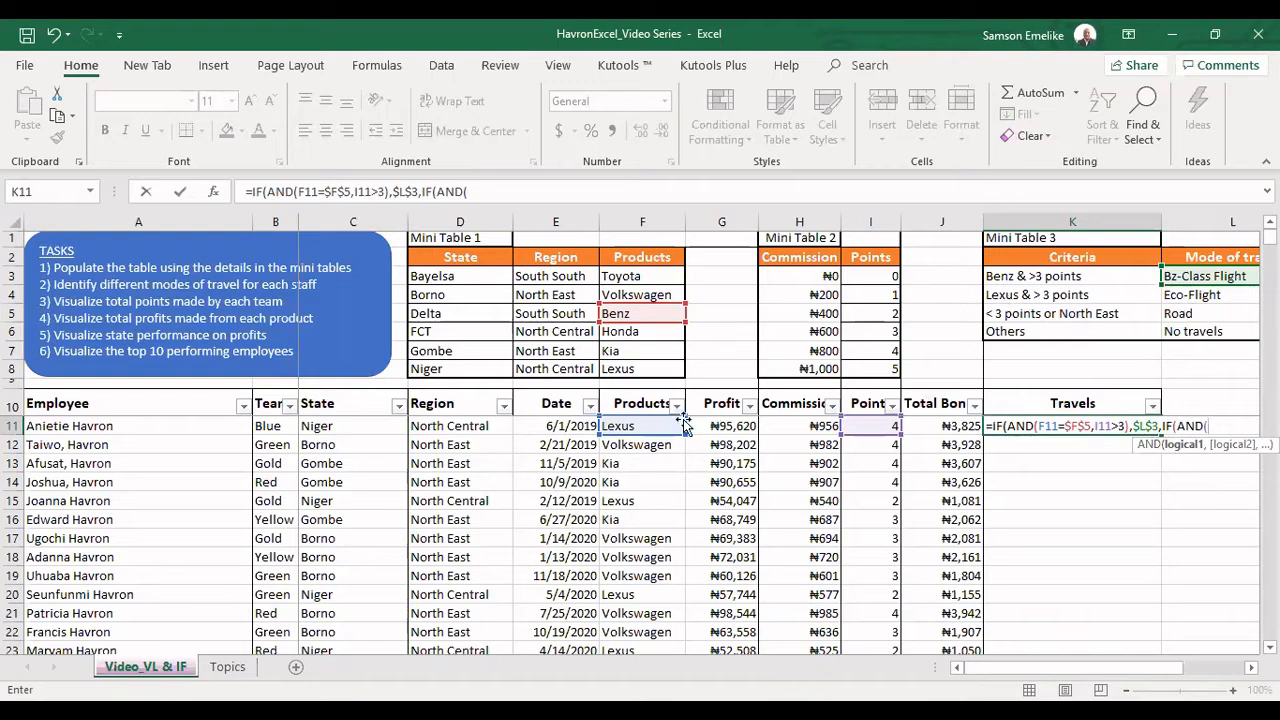
{"action": "left_click", "coordinate": [627, 424]}
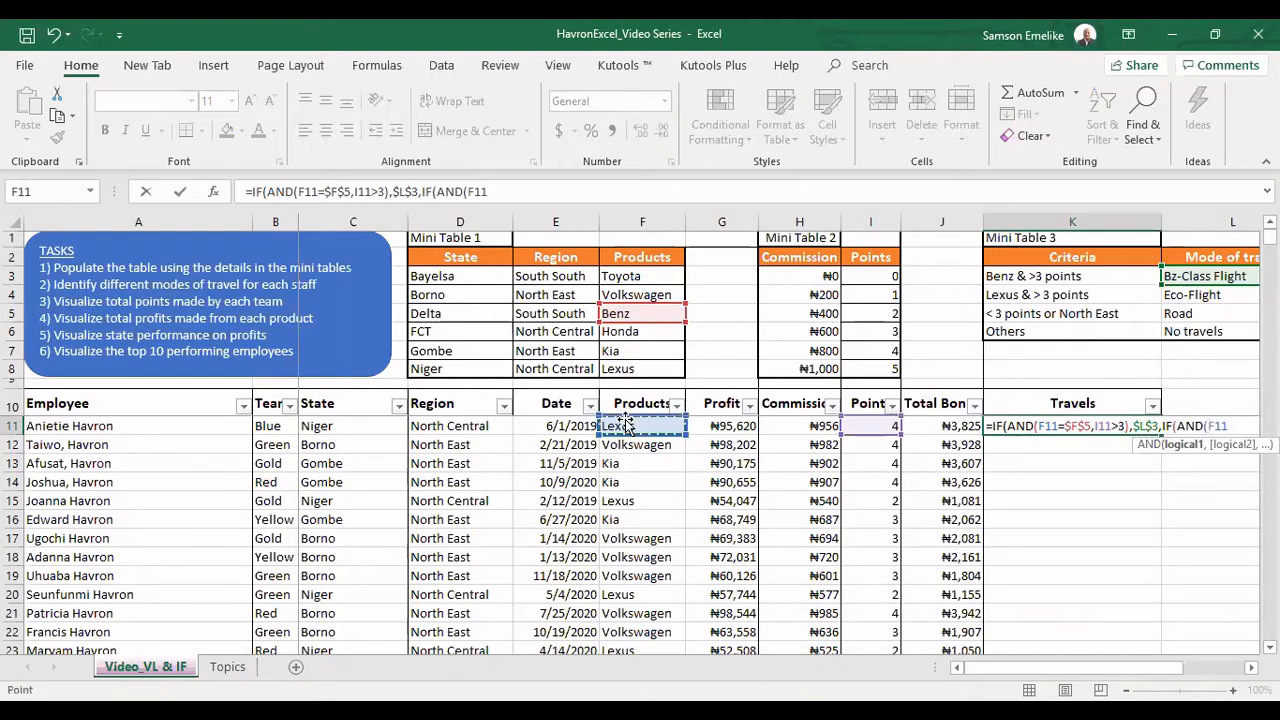
{"action": "type", "text": "="}
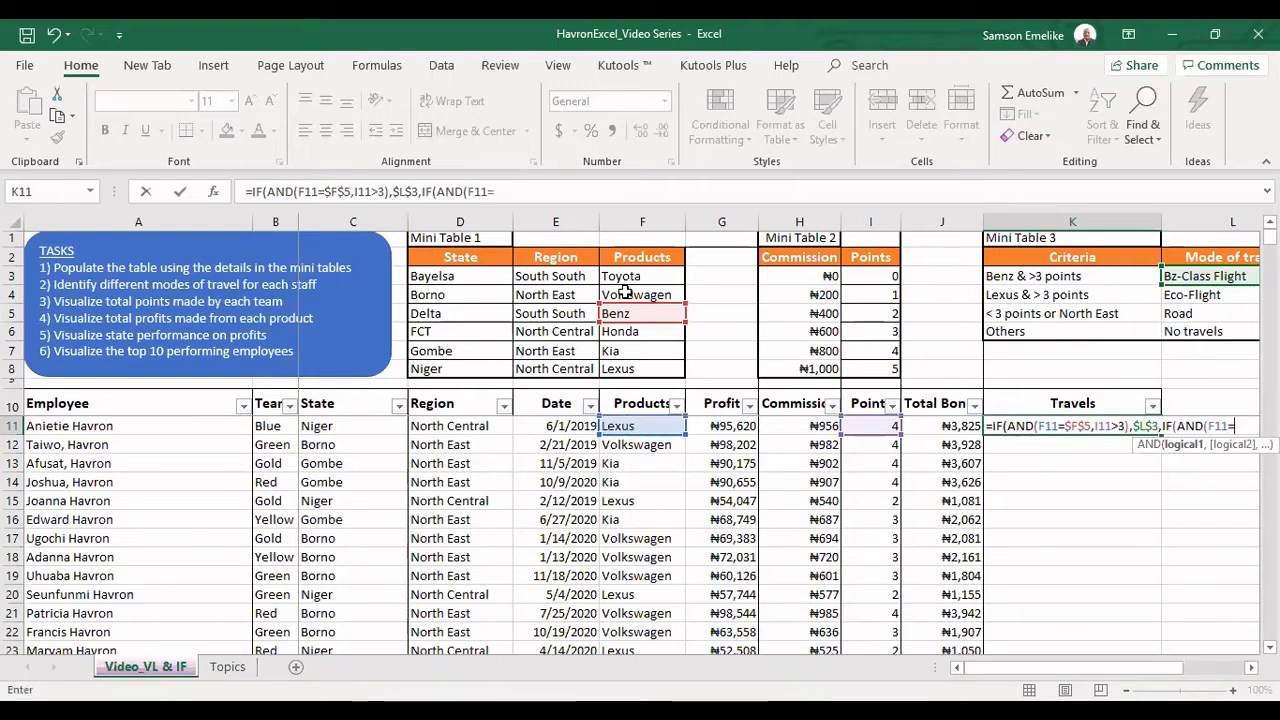
{"action": "left_click", "coordinate": [631, 368]}
{"action": "key", "text": "F4"}
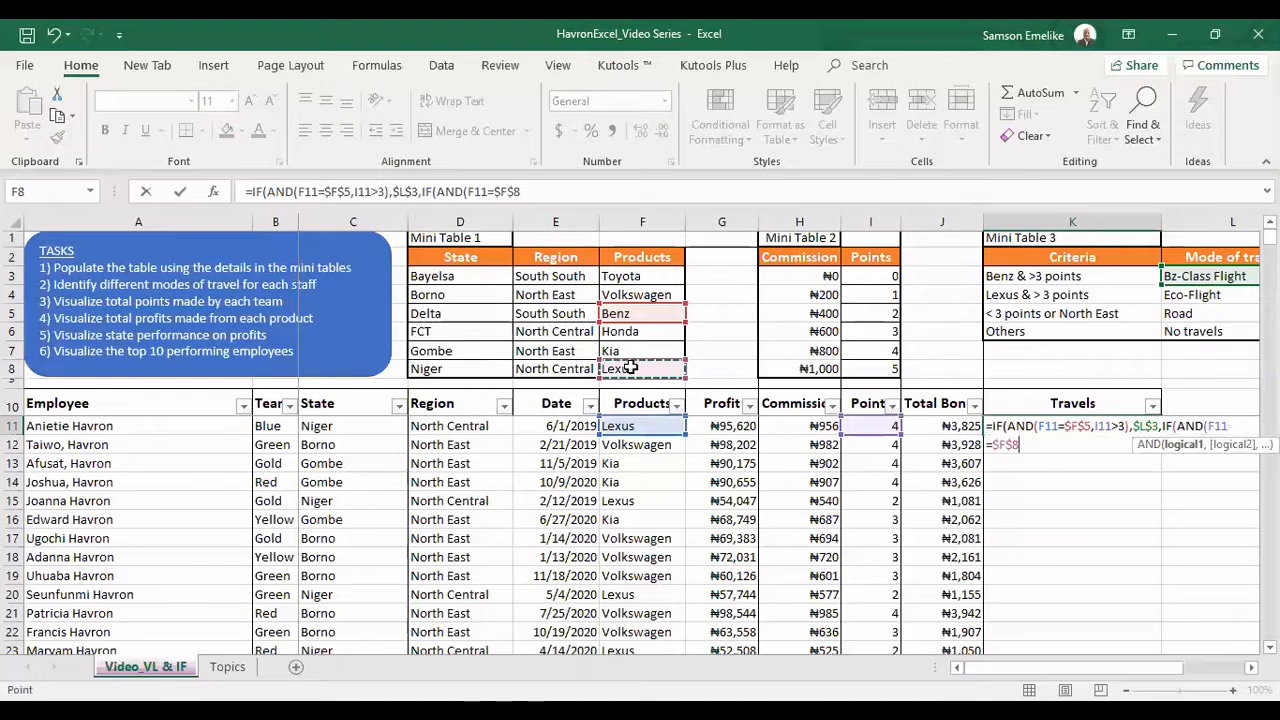
{"action": "type", "text": ","}
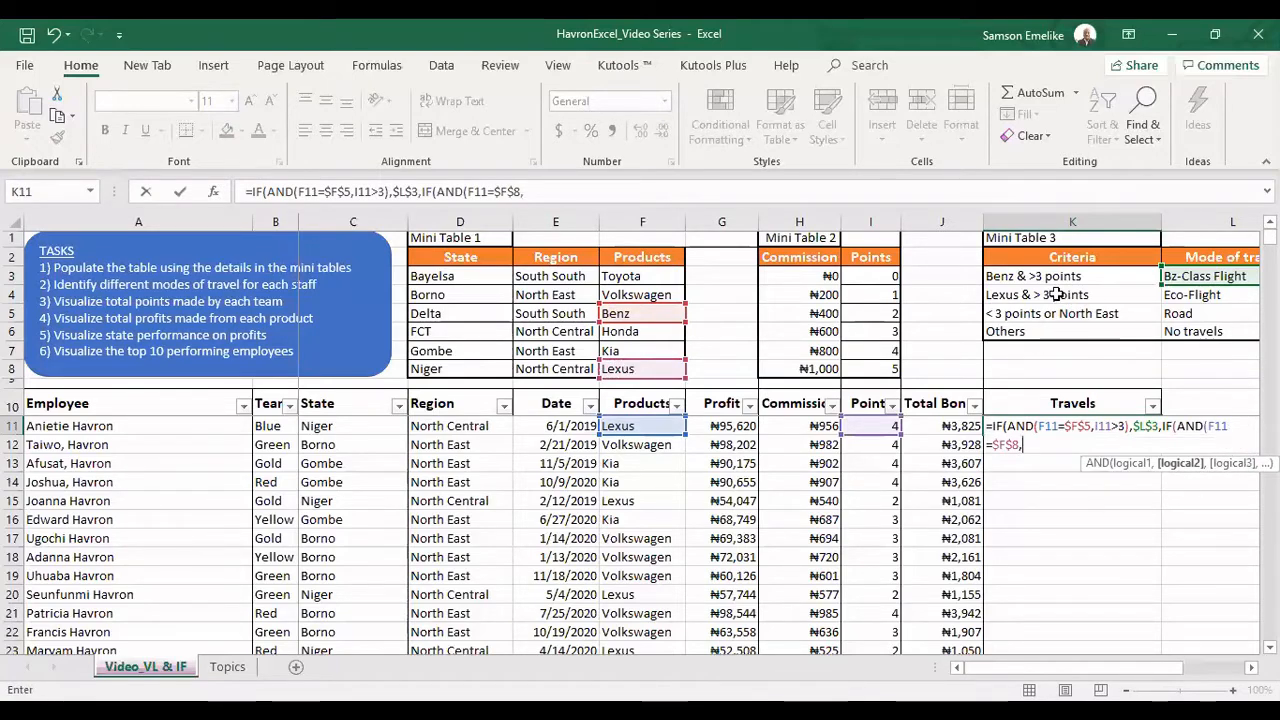
{"action": "left_click", "coordinate": [872, 424]}
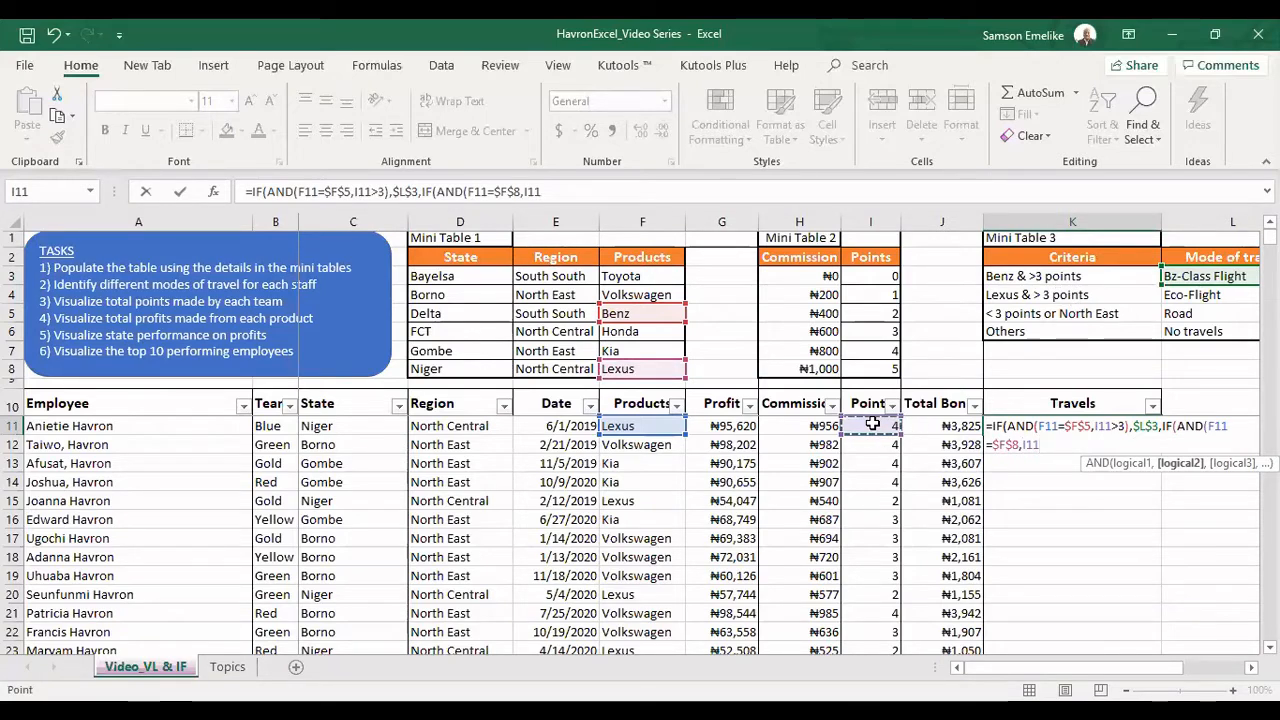
{"action": "type", "text": ">3"}
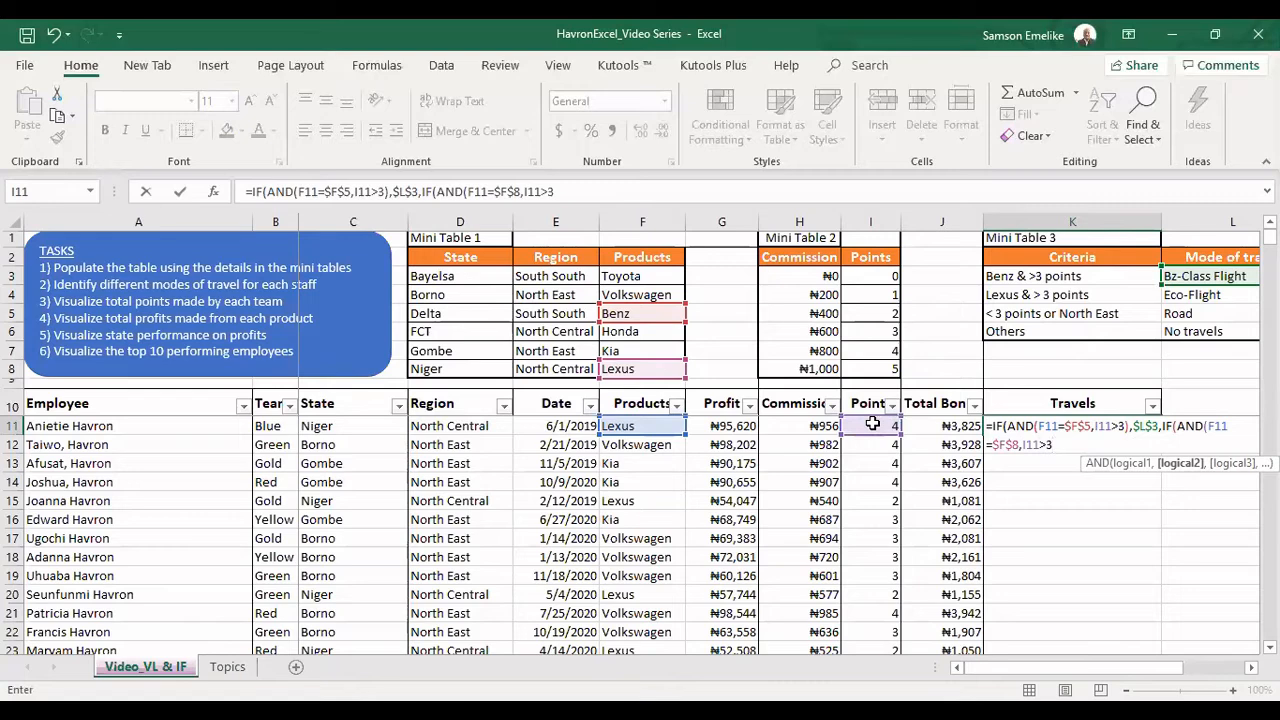
{"action": "type", "text": ")"}
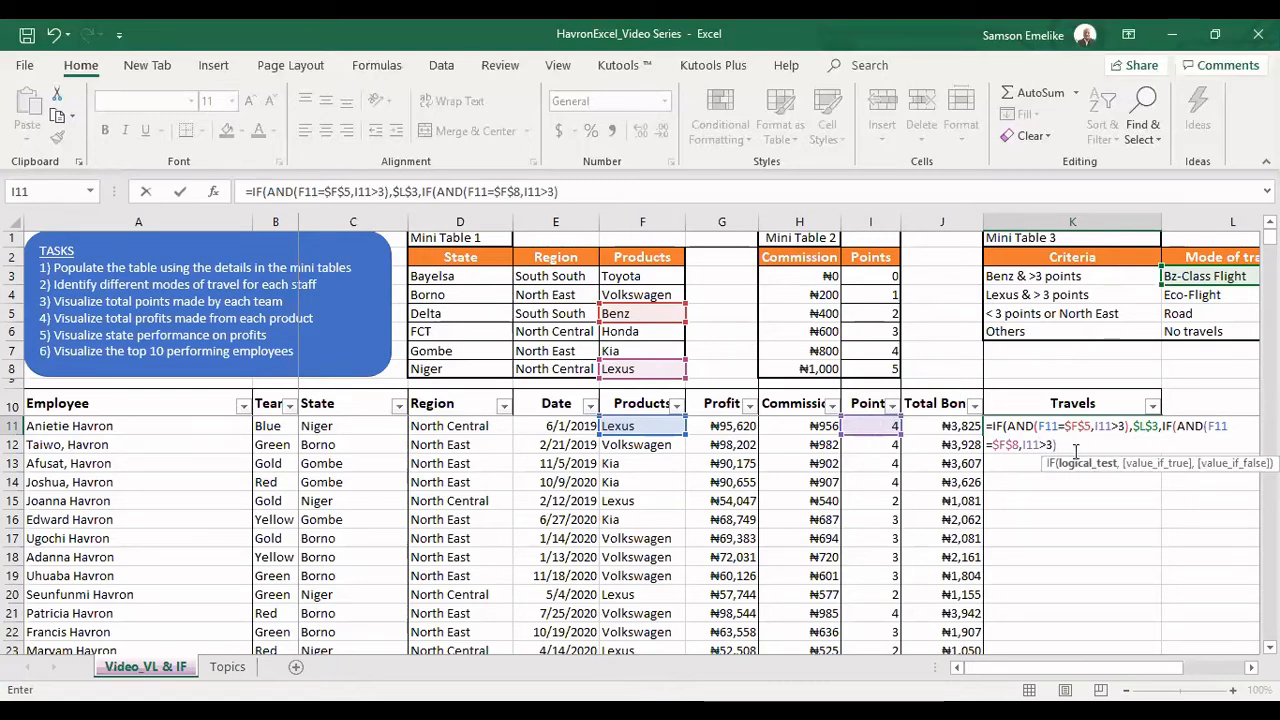
Make the second IF return the Eco-Flight cell as the absolute reference $L$4 when its test is true
{"action": "type", "text": ","}
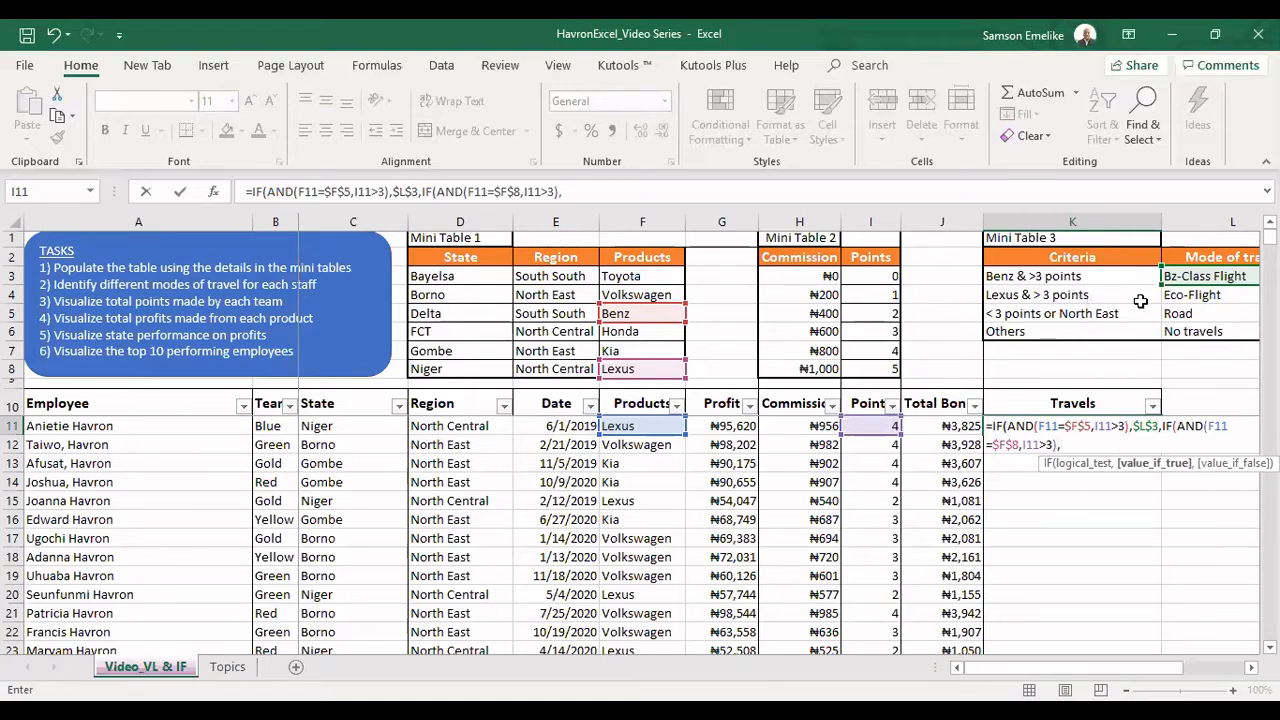
{"action": "left_click", "coordinate": [1192, 295]}
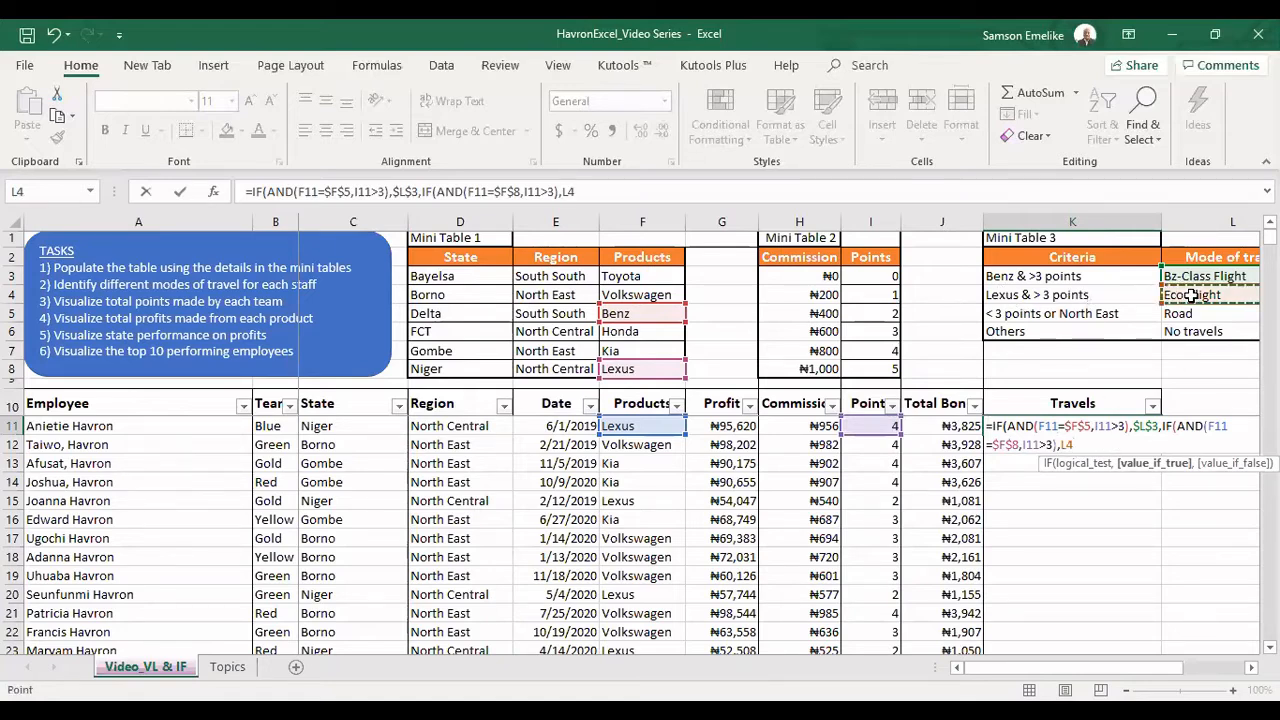
{"action": "key", "text": "F4"}
{"action": "type", "text": ","}
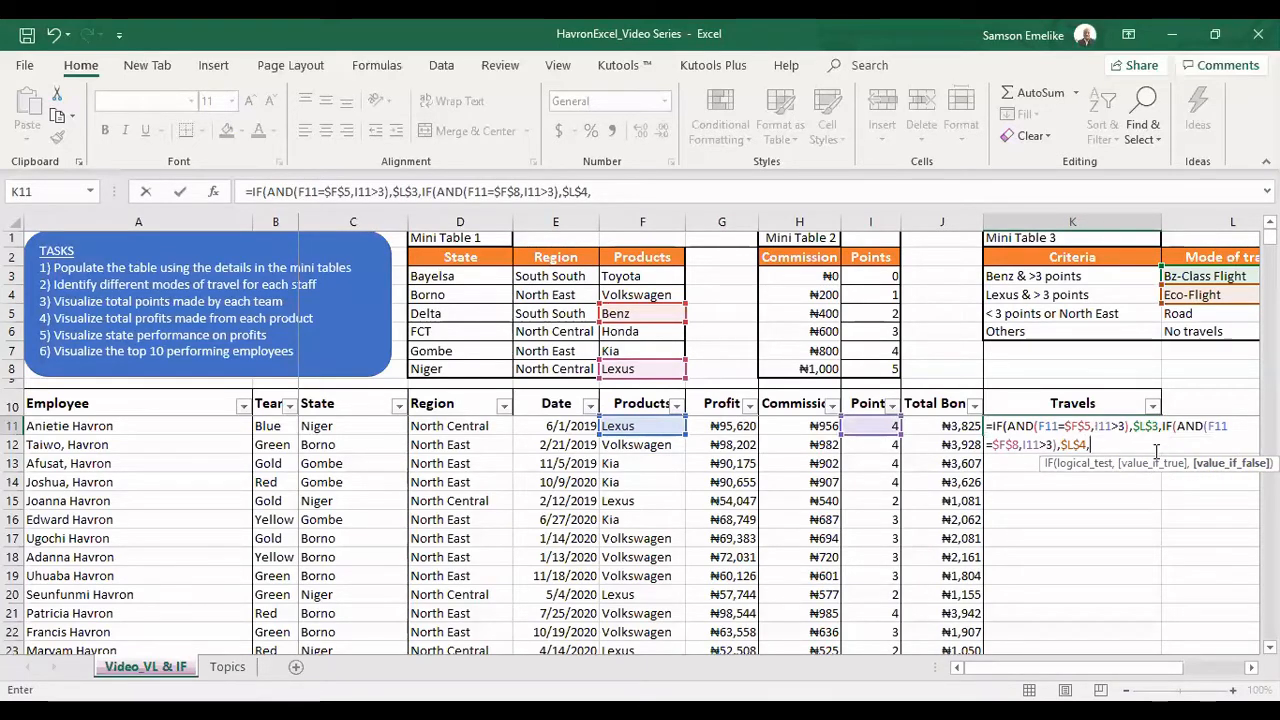
Nest a third IF in the K11 formula that tests for fewer than 3 points or the North East region: IF(OR(I11<3,D11=$E$7)
{"action": "type", "text": "IF("}
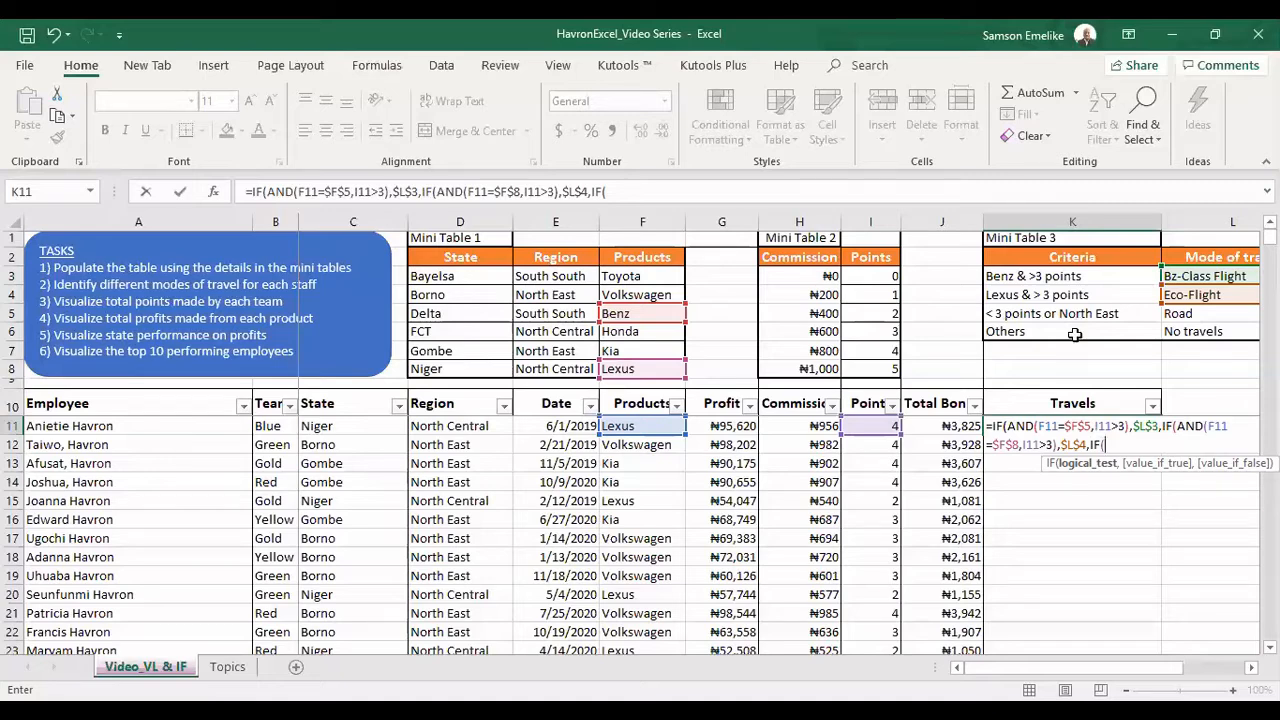
{"action": "type", "text": "or"}
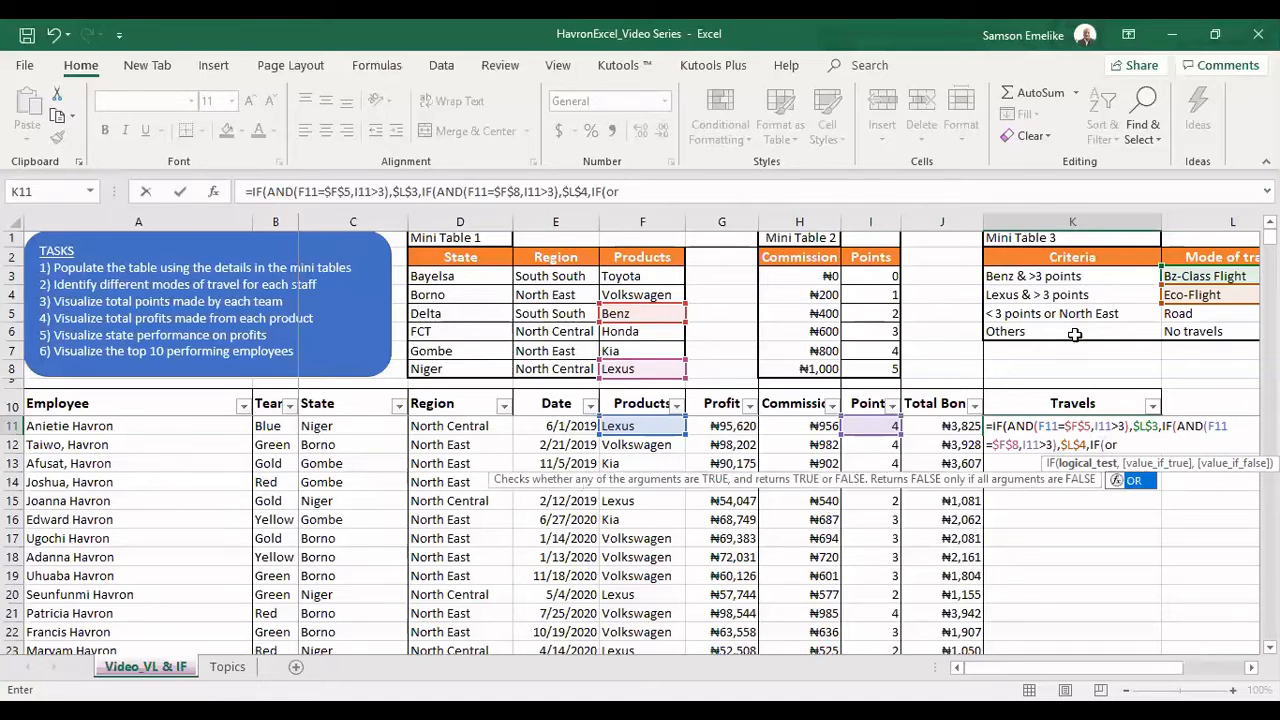
{"action": "key", "text": "Tab"}
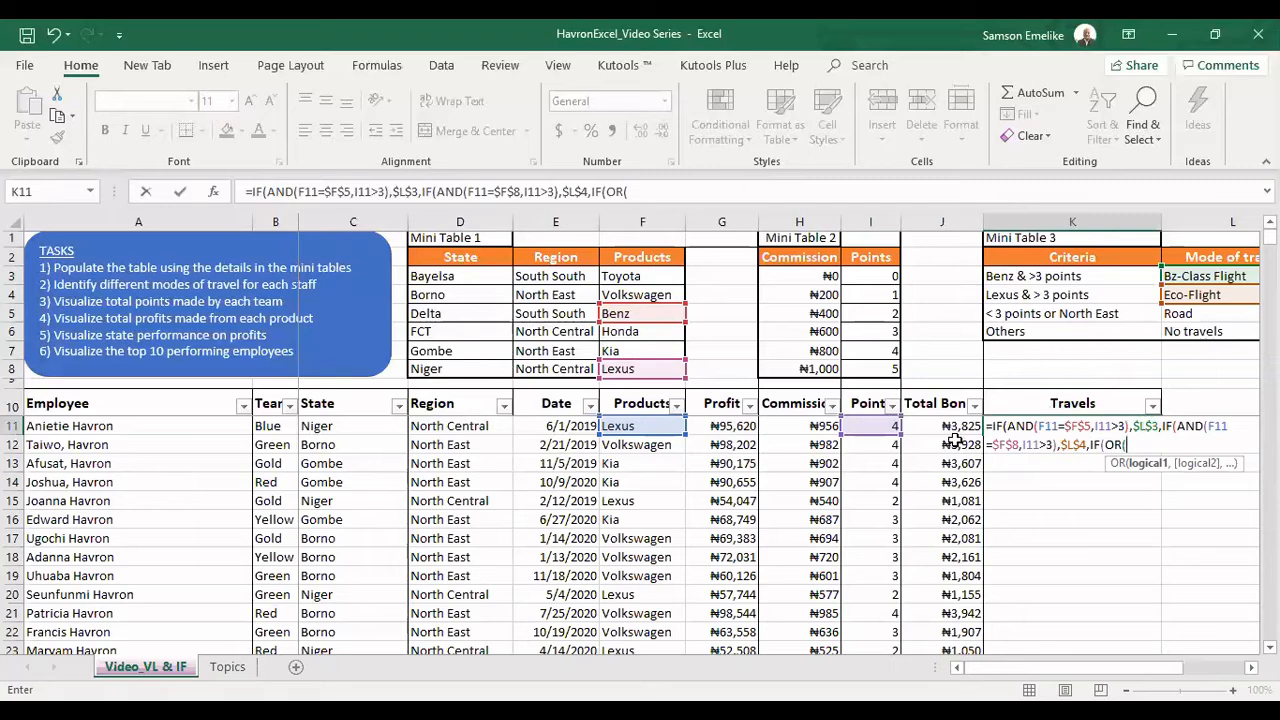
{"action": "left_click", "coordinate": [861, 425]}
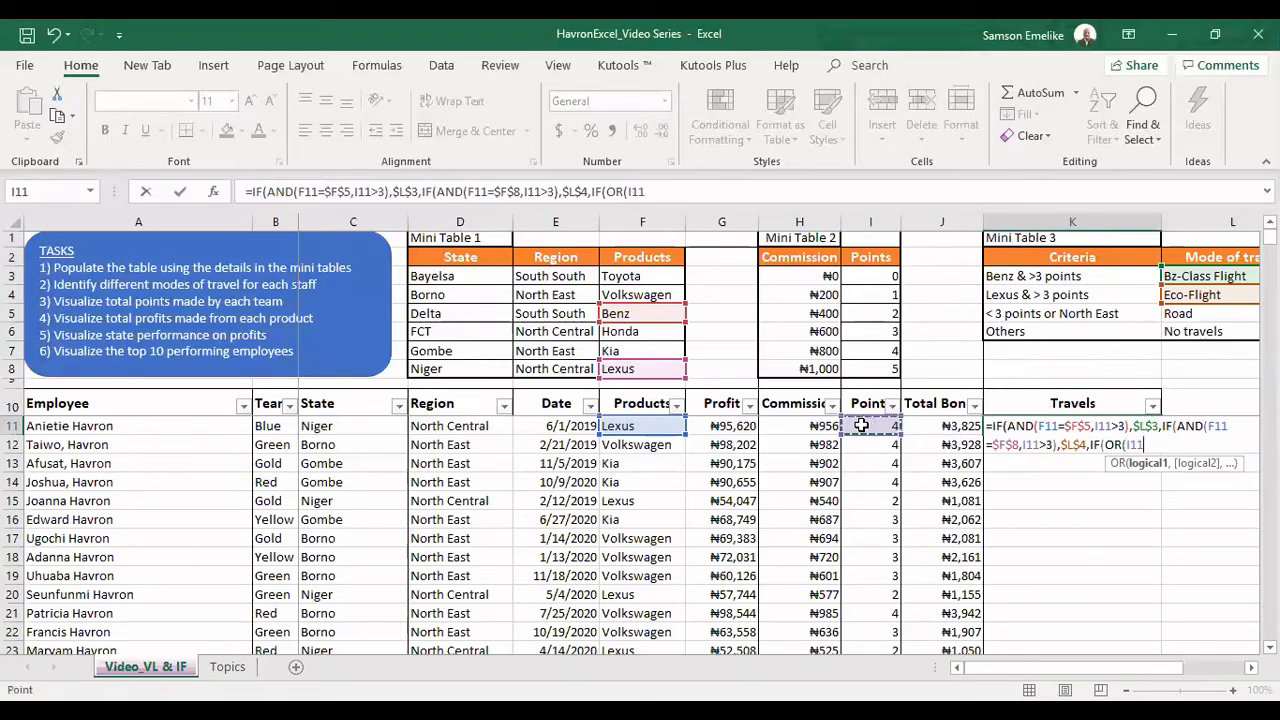
{"action": "type", "text": "<3,"}
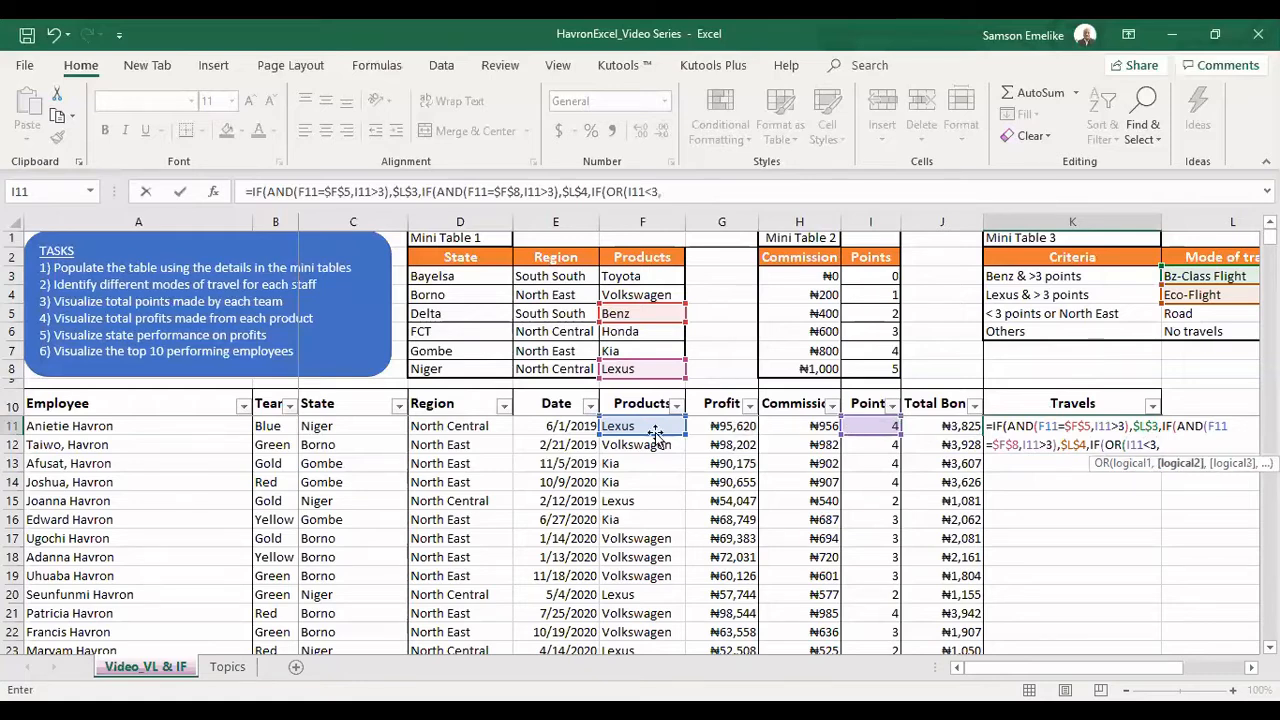
{"action": "left_click", "coordinate": [461, 425]}
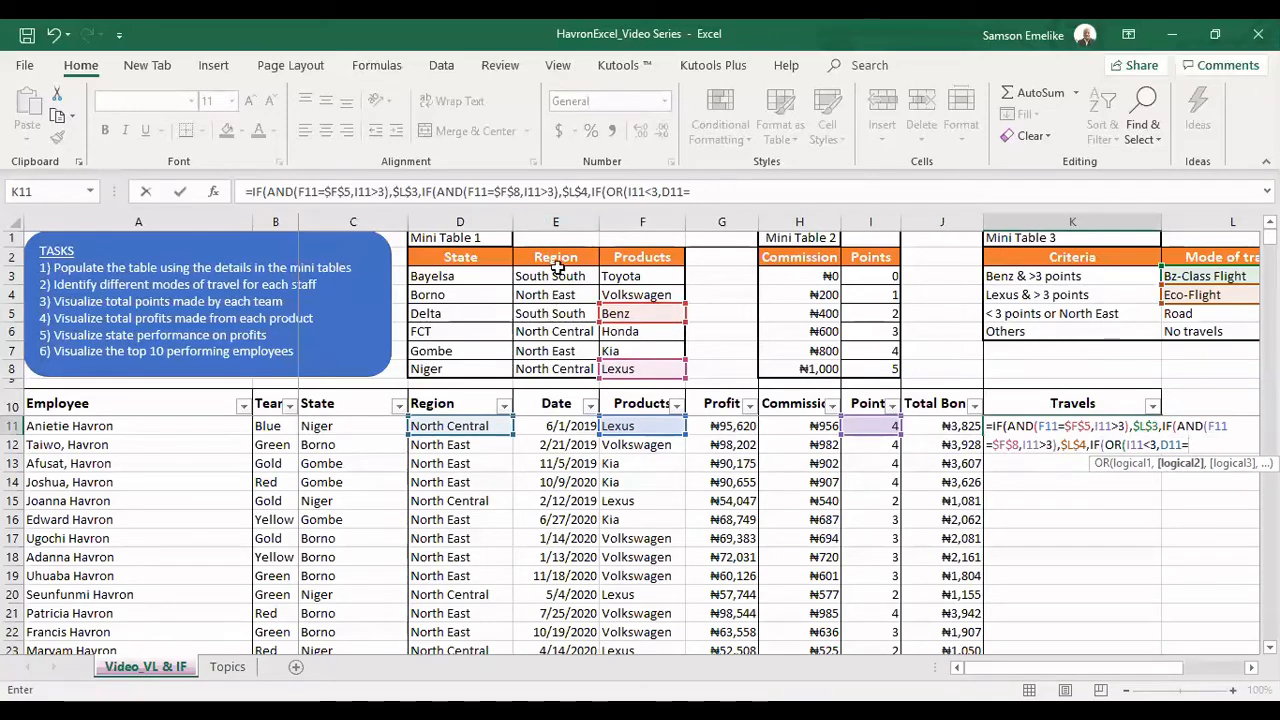
{"action": "left_click", "coordinate": [567, 351]}
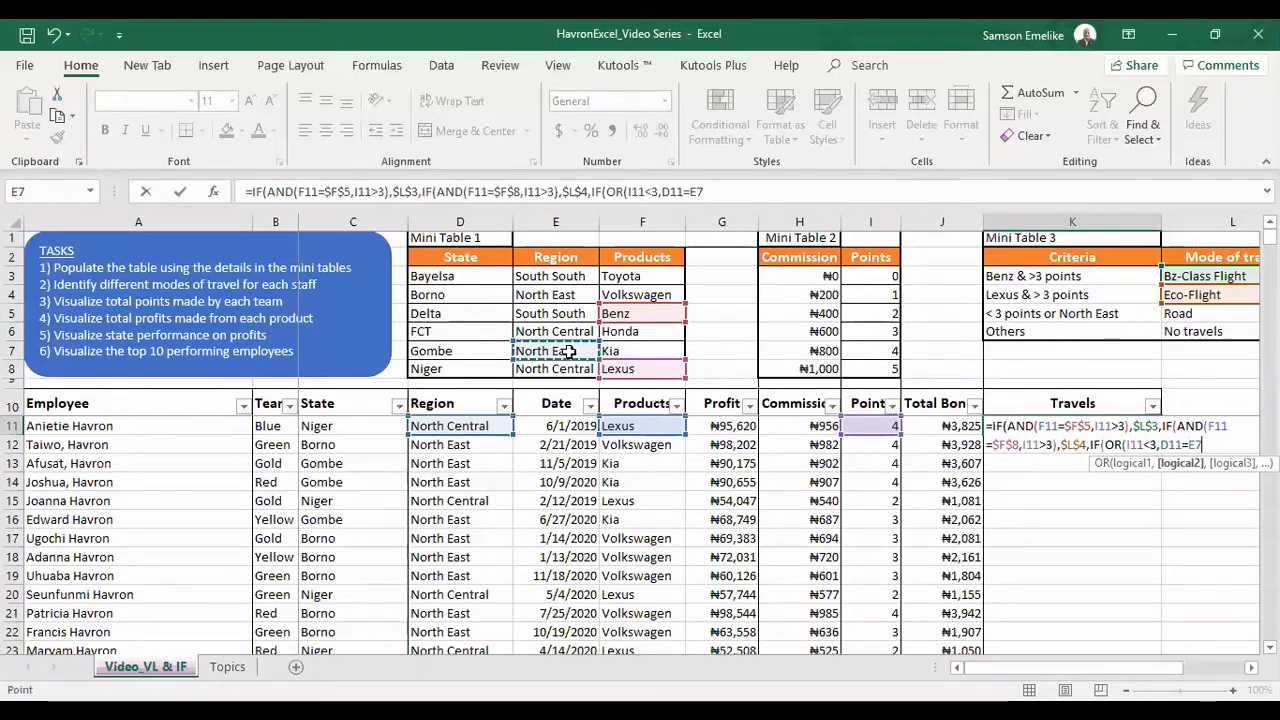
{"action": "key", "text": "F4"}
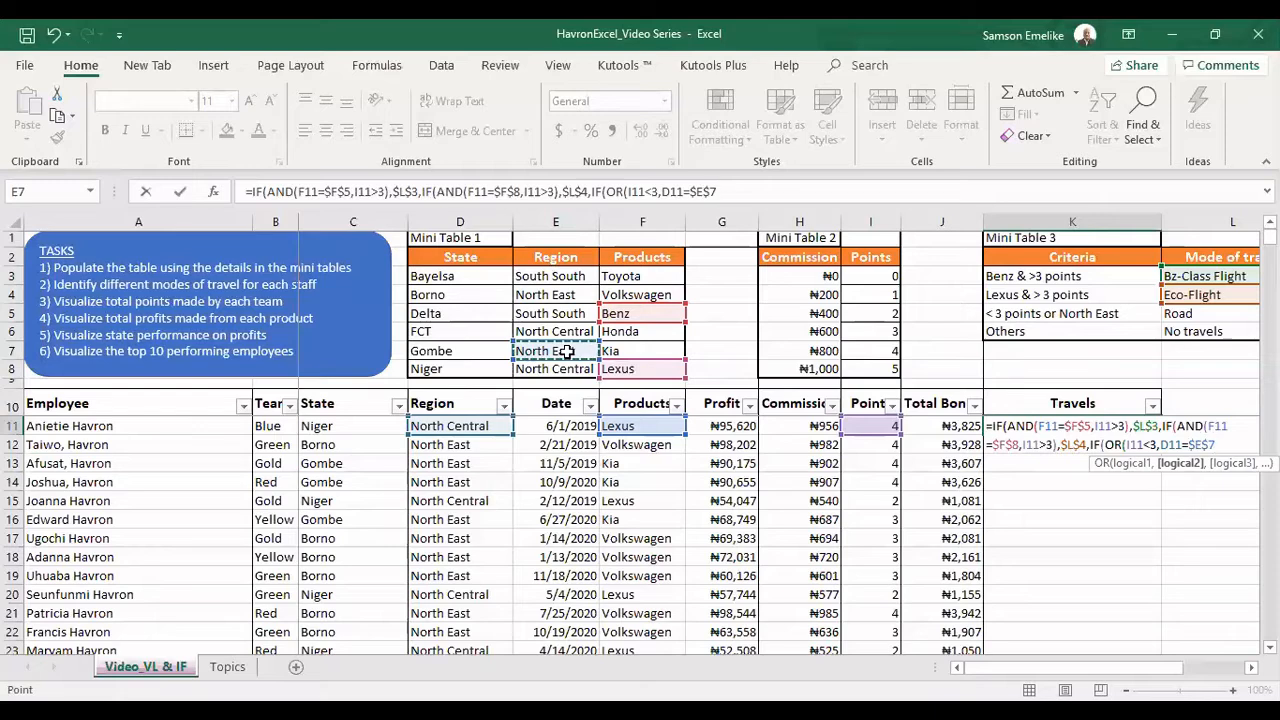
{"action": "type", "text": ")"}
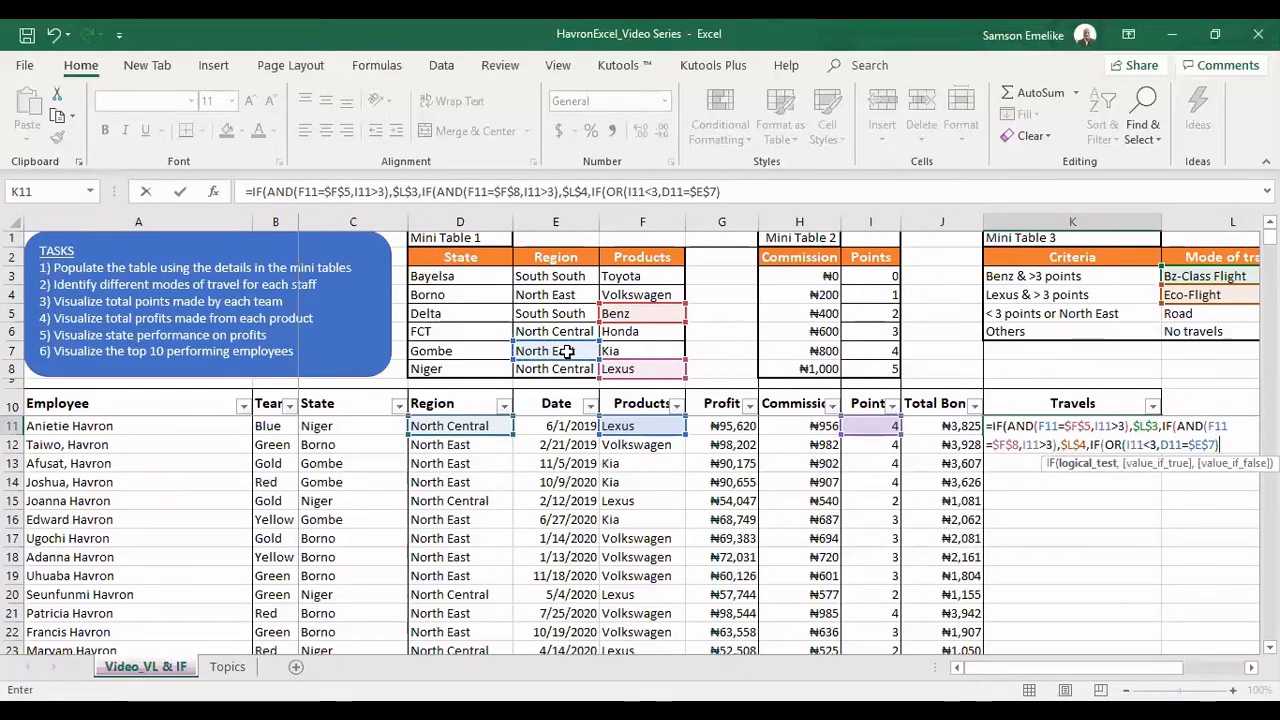
{"action": "type", "text": ","}
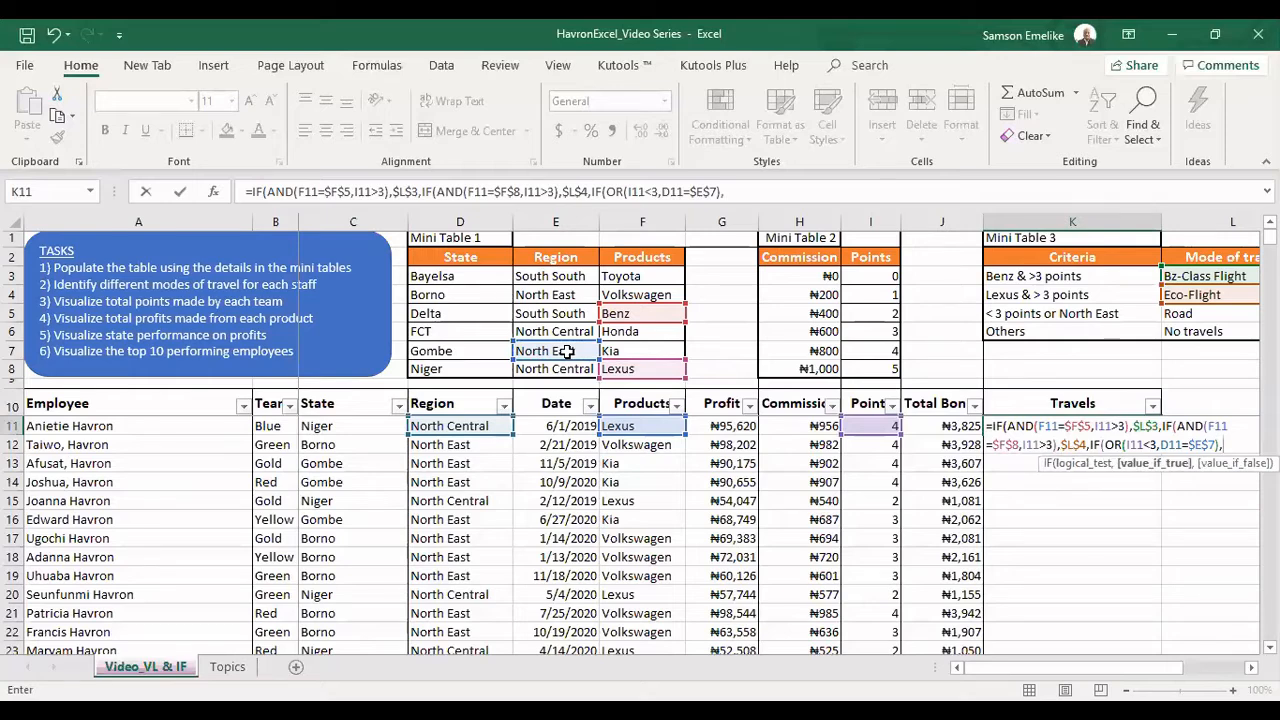
Complete the K11 formula with Road ($L$5) as the third IF's true result and No travels ($L$6) as its false result, accepting the parenthesis correction
{"action": "left_click", "coordinate": [1187, 313]}
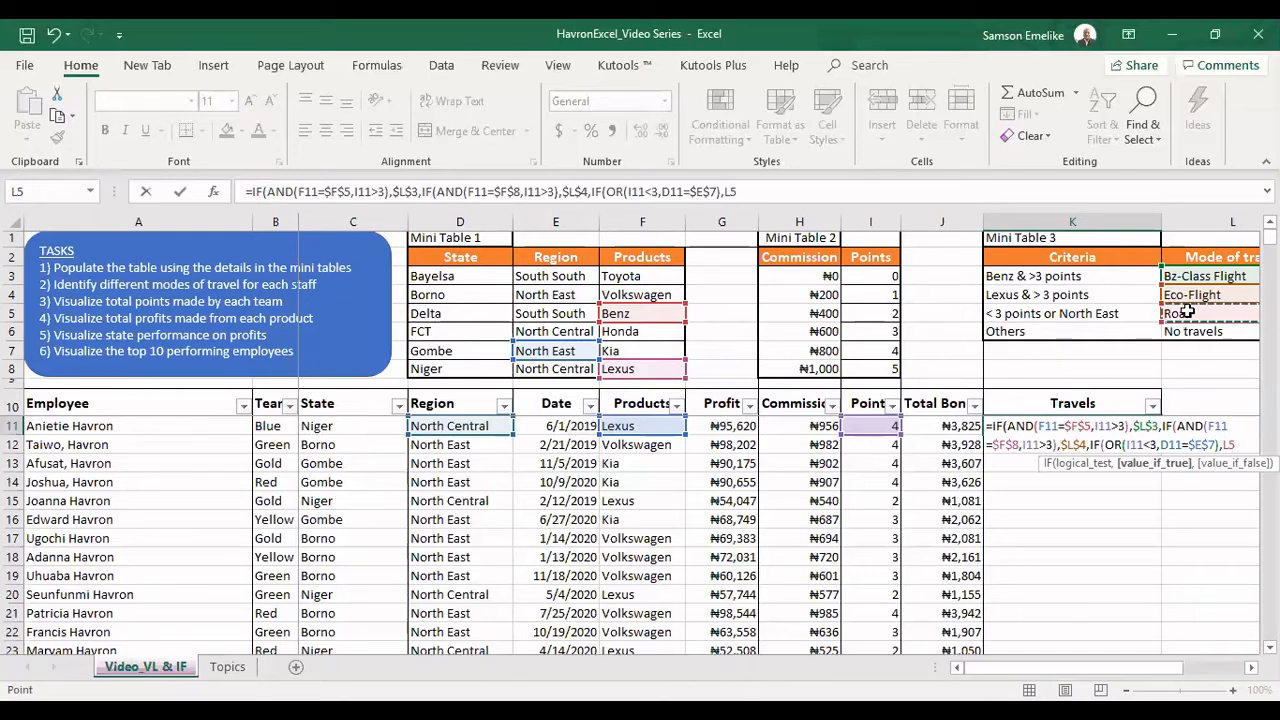
{"action": "key", "text": "F4"}
{"action": "type", "text": ","}
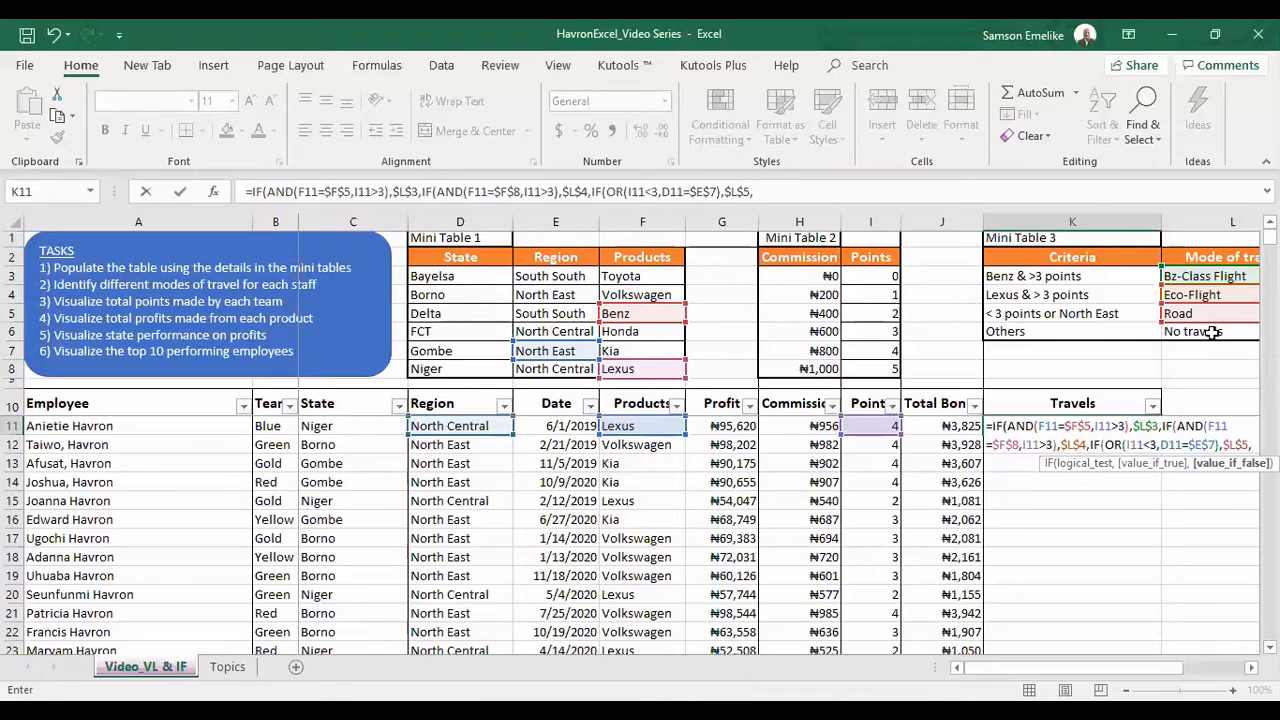
{"action": "left_click", "coordinate": [1212, 333]}
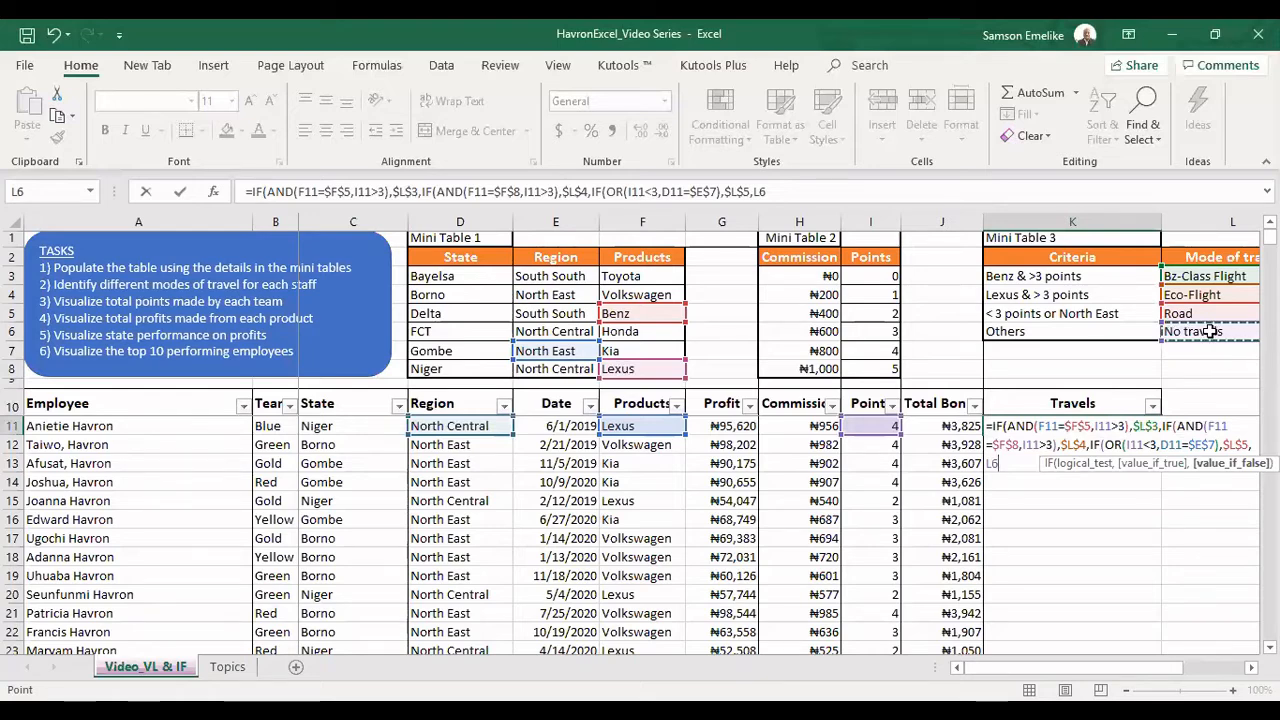
{"action": "key", "text": "F4"}
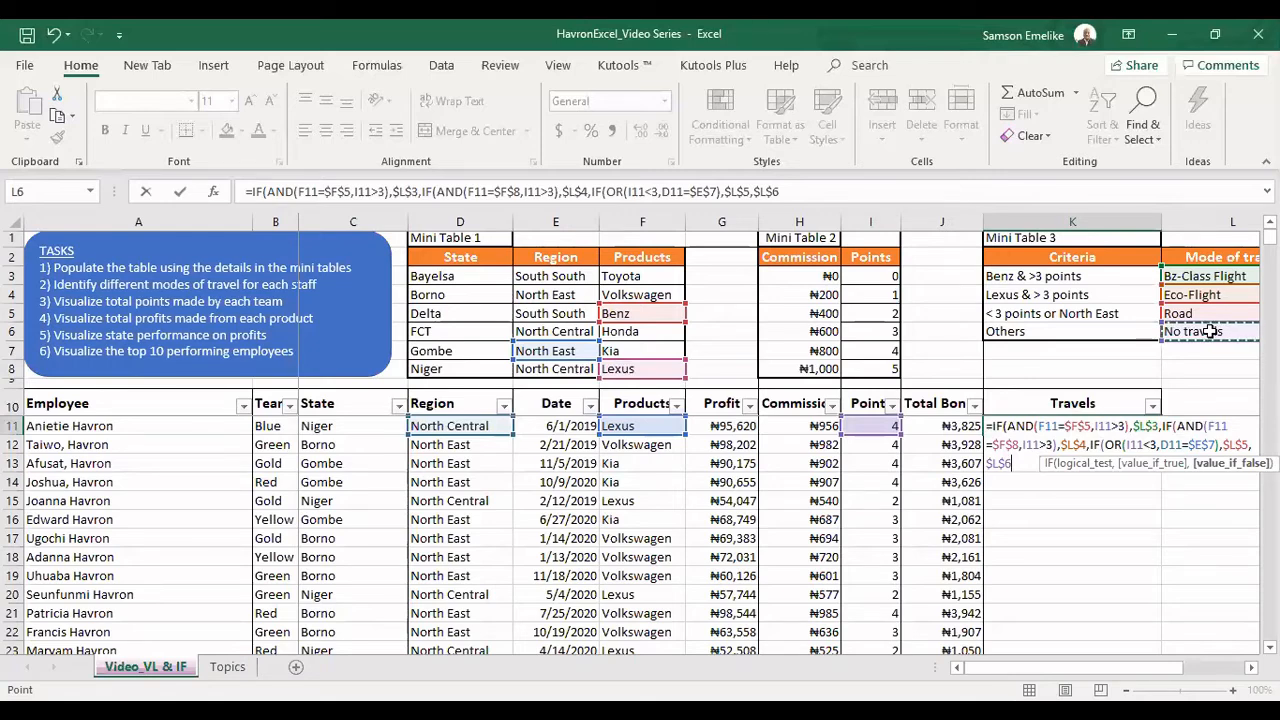
{"action": "type", "text": ")))))"}
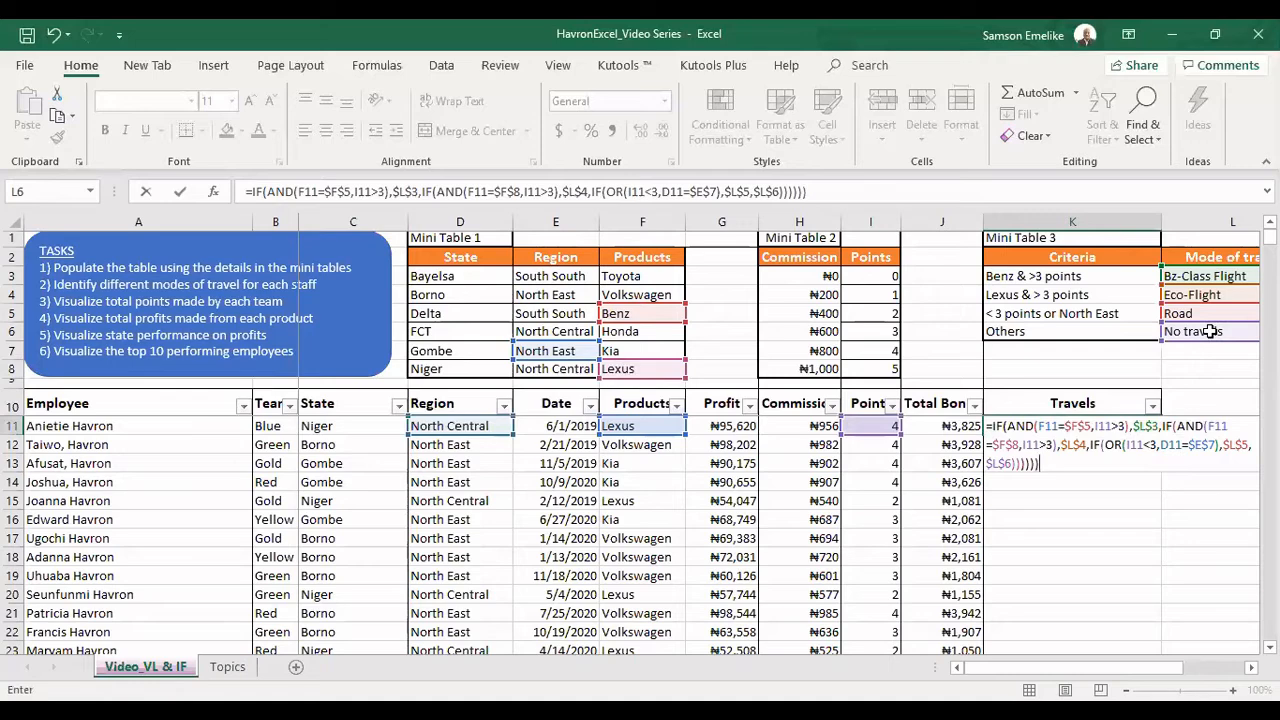
{"action": "key", "text": "Return"}
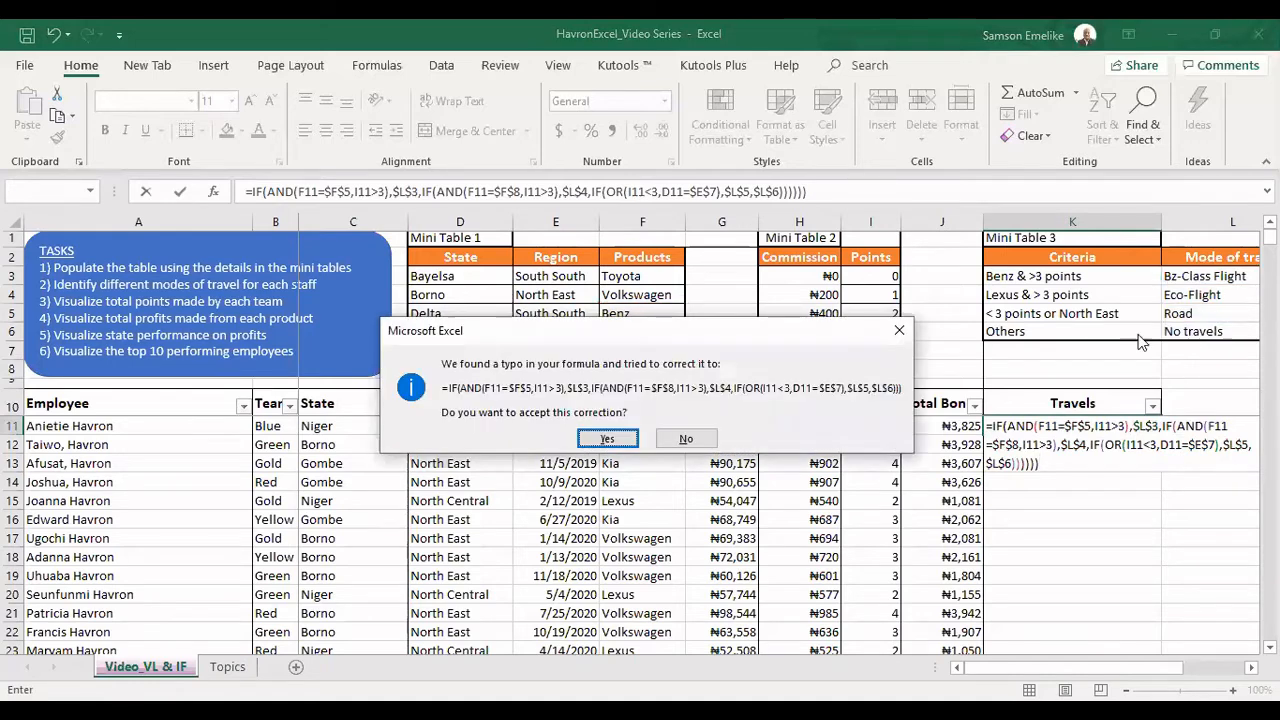
{"action": "left_click", "coordinate": [606, 438]}
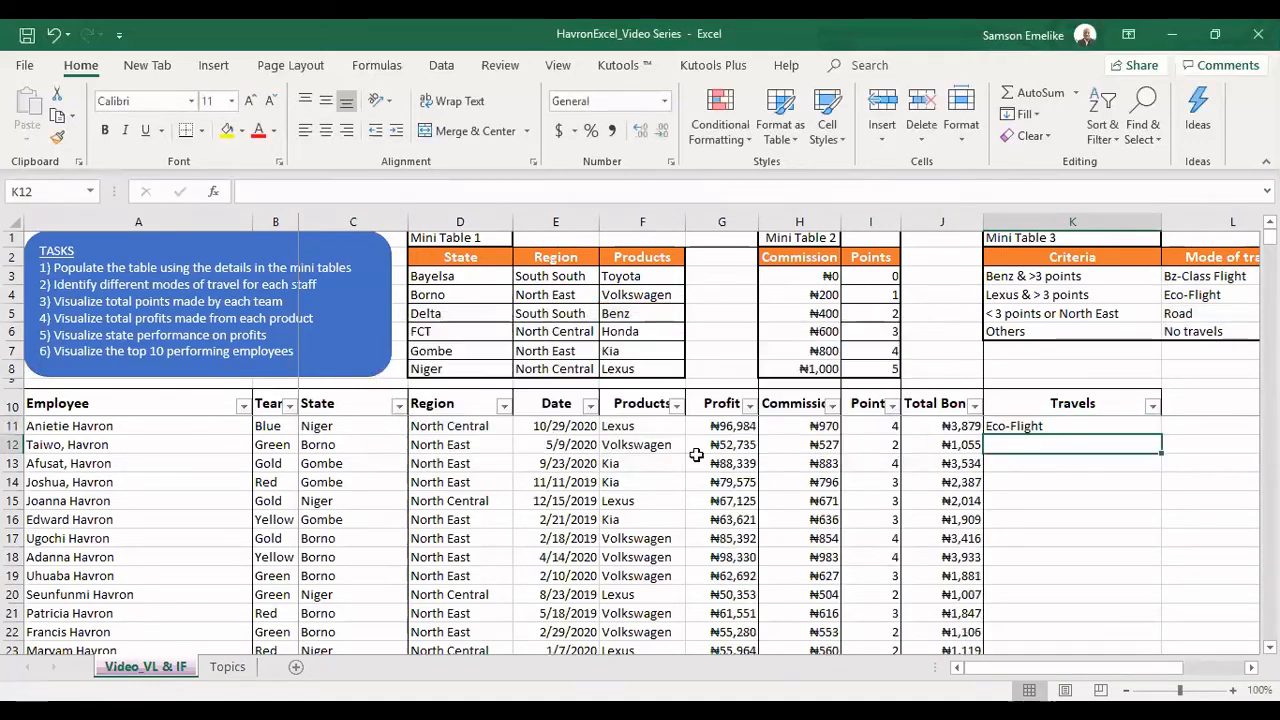
Fill the K11 formula down the Travels column for all employee rows and check the filled rows
{"action": "left_click", "coordinate": [1072, 425]}
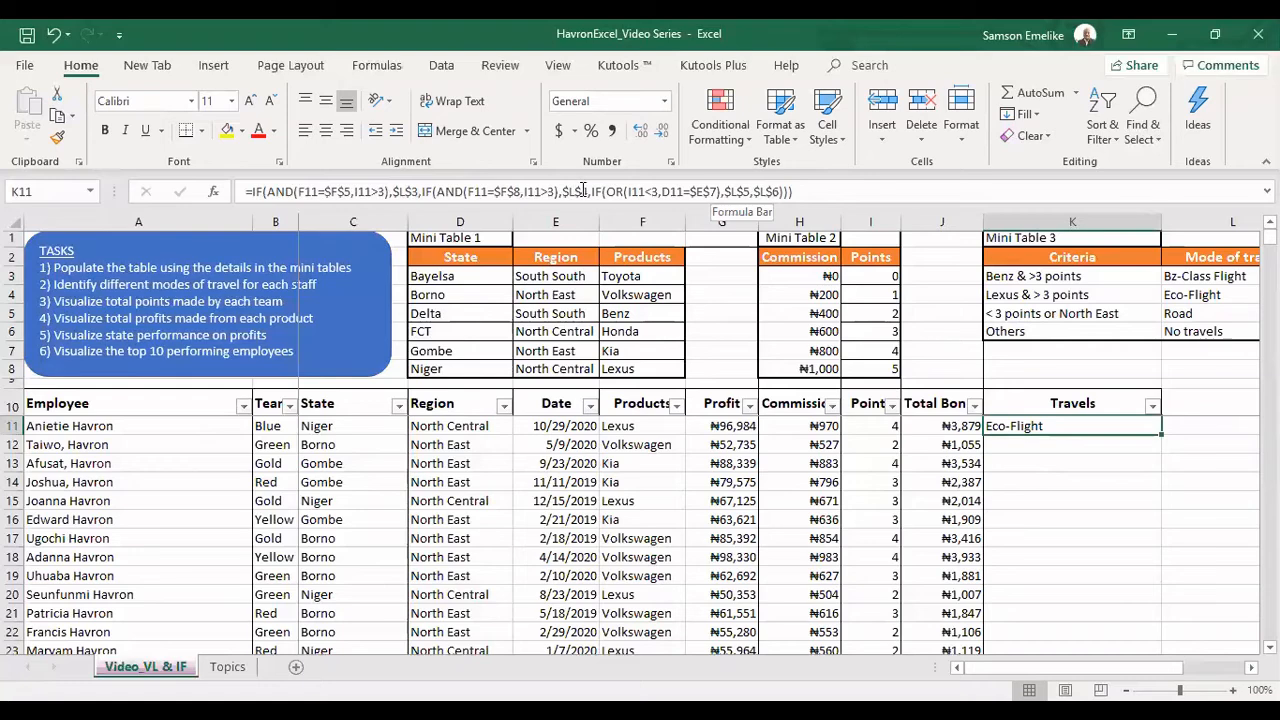
{"action": "double_click", "coordinate": [1163, 436]}
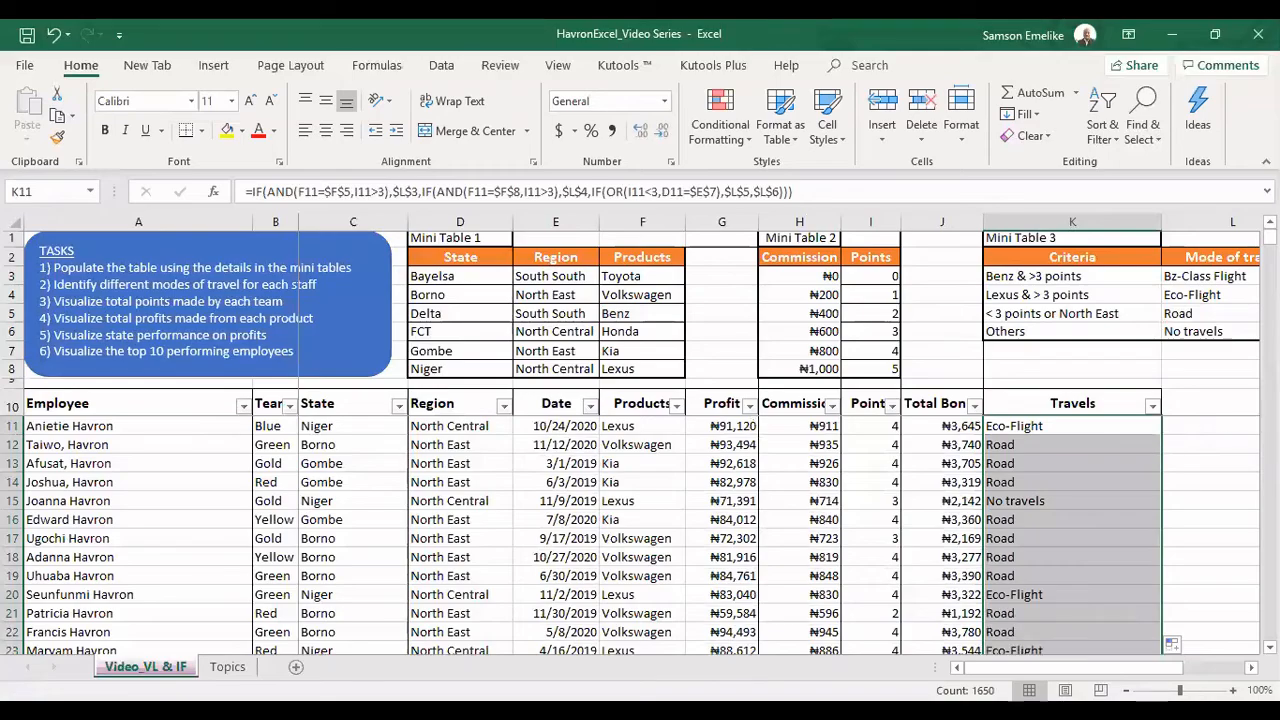
{"action": "mouse_move", "coordinate": [1270, 238]}
{"action": "left_mouse_down"}
{"action": "mouse_move", "coordinate": [1270, 615]}
{"action": "mouse_move", "coordinate": [1270, 238]}
{"action": "left_mouse_up"}
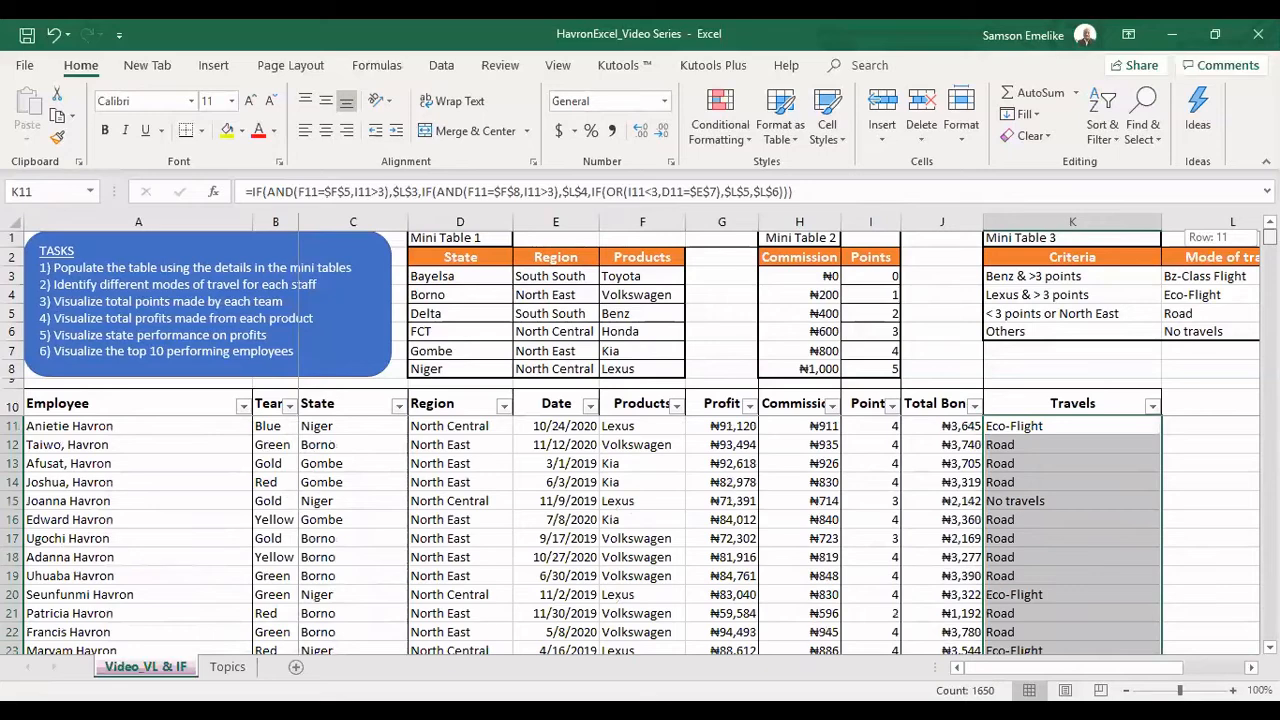